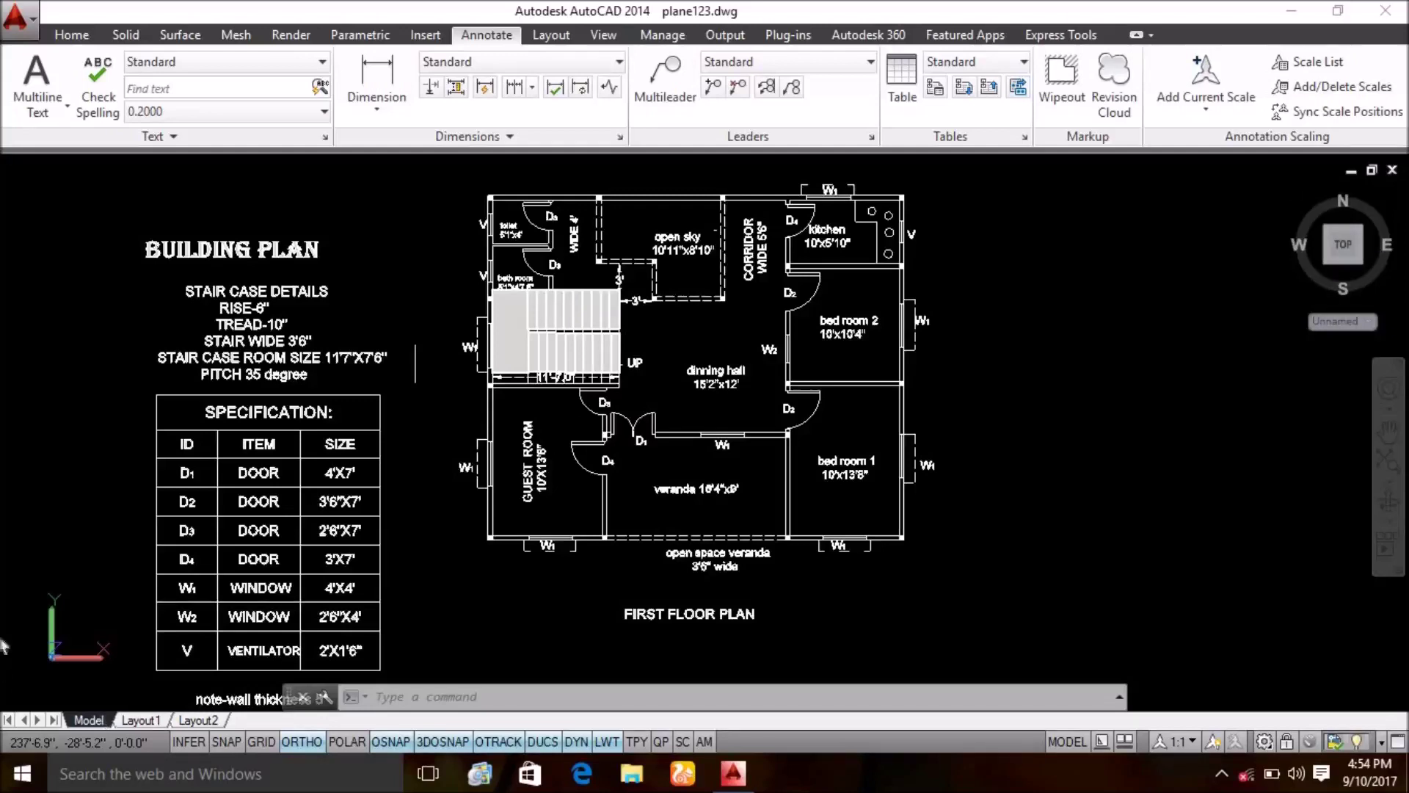
- Pan and zoom across the floor plan, wall-thickness note and BUILDING PLAN title, then recentre it
{"action": "scroll", "coordinate": [622, 394], "scroll_direction": "up", "scroll_amount": 2}
{"action": "middle_click_drag", "start_coordinate": [626, 383], "coordinate": [624, 451]}
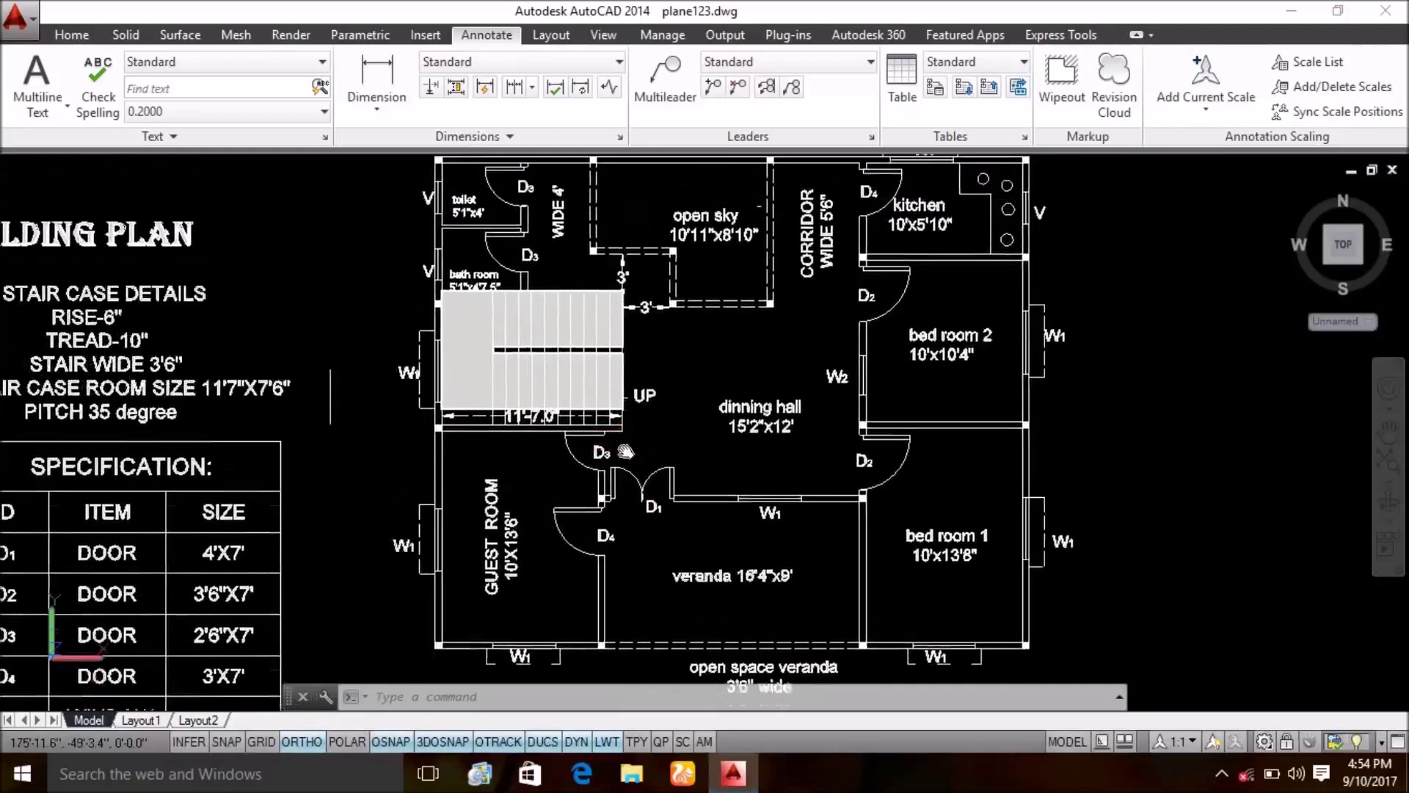
{"action": "scroll", "coordinate": [661, 440], "scroll_direction": "down", "scroll_amount": 2}
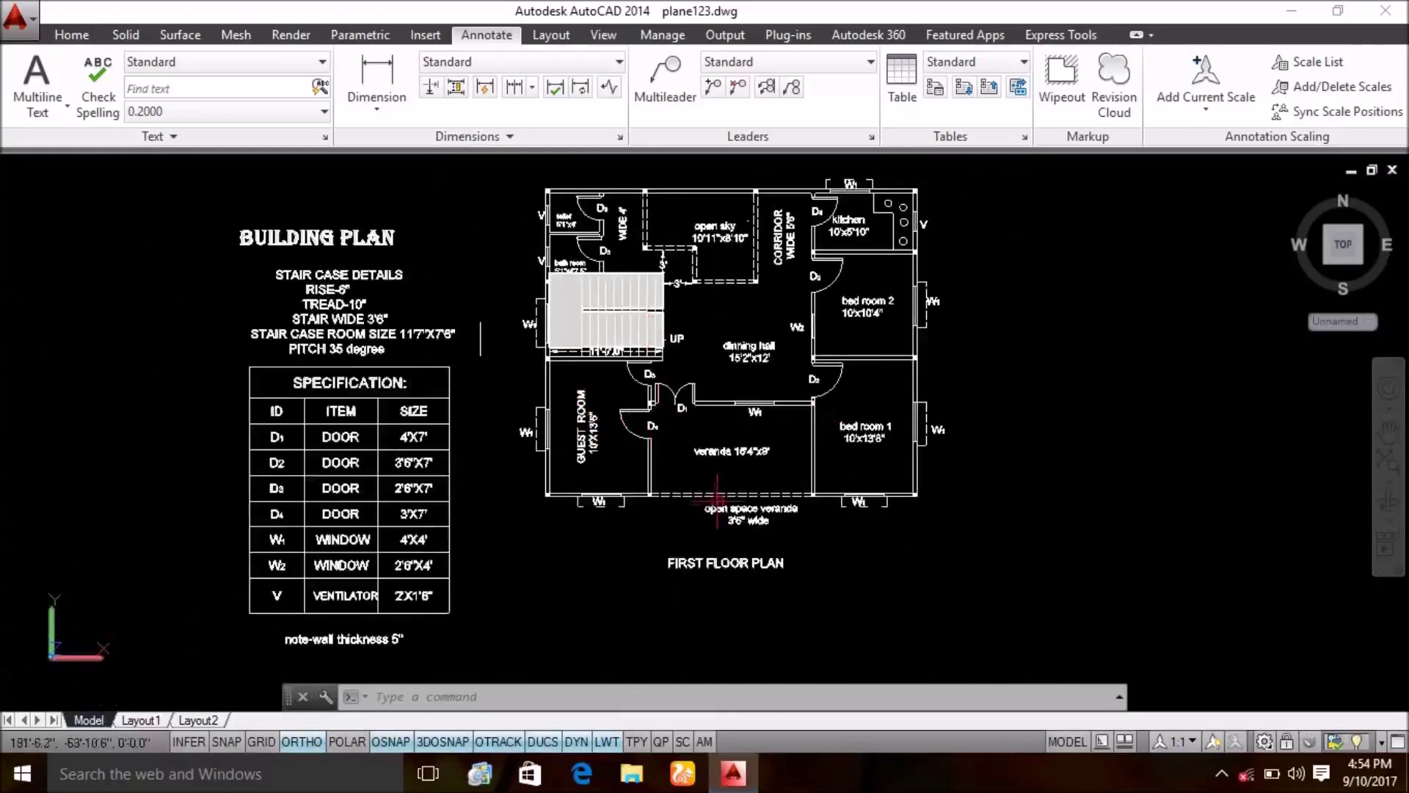
{"action": "middle_click_drag", "start_coordinate": [696, 386], "coordinate": [711, 467]}
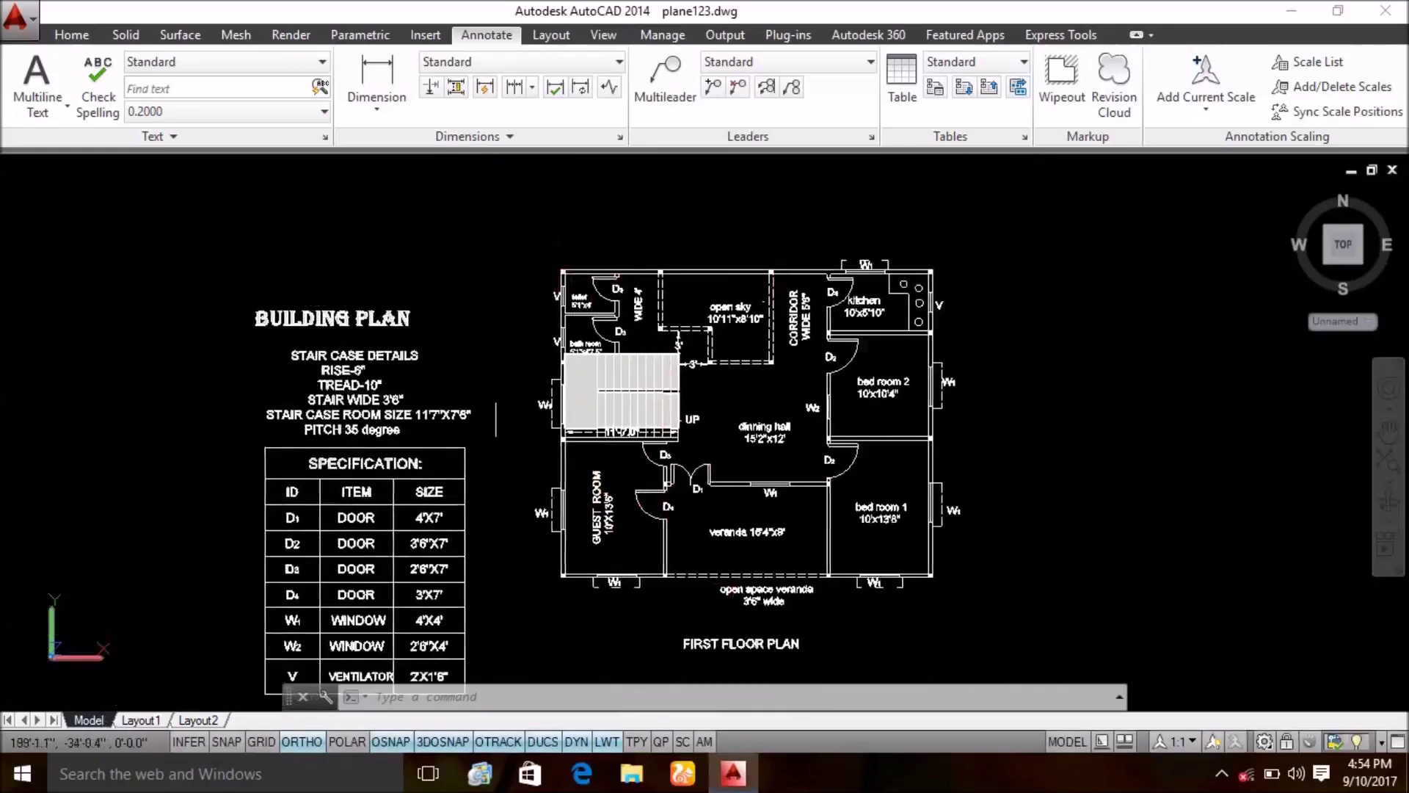
{"action": "middle_click_drag", "start_coordinate": [927, 319], "coordinate": [918, 281]}
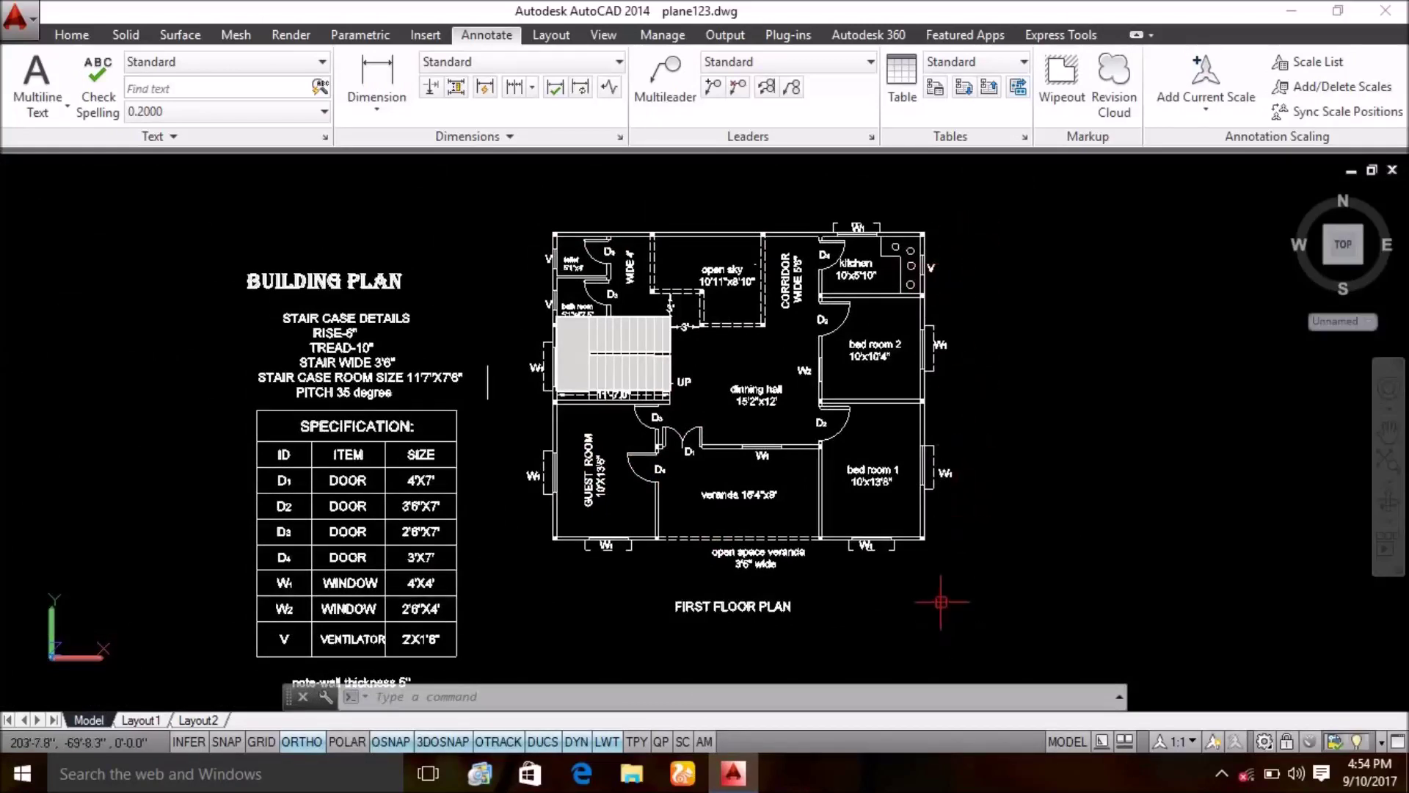
{"action": "middle_click_drag", "start_coordinate": [808, 592], "coordinate": [846, 547]}
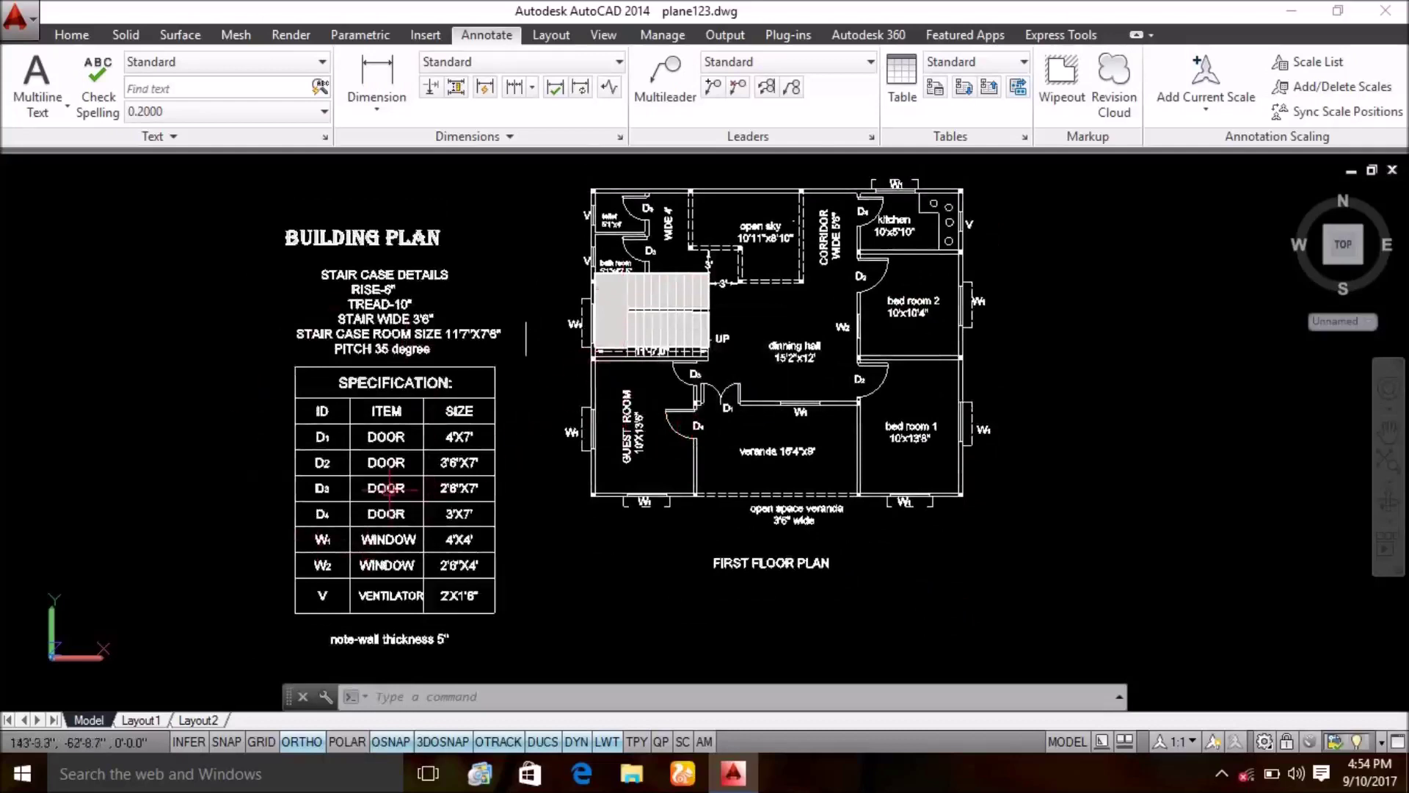
{"action": "scroll", "coordinate": [352, 458], "scroll_direction": "up", "scroll_amount": 3}
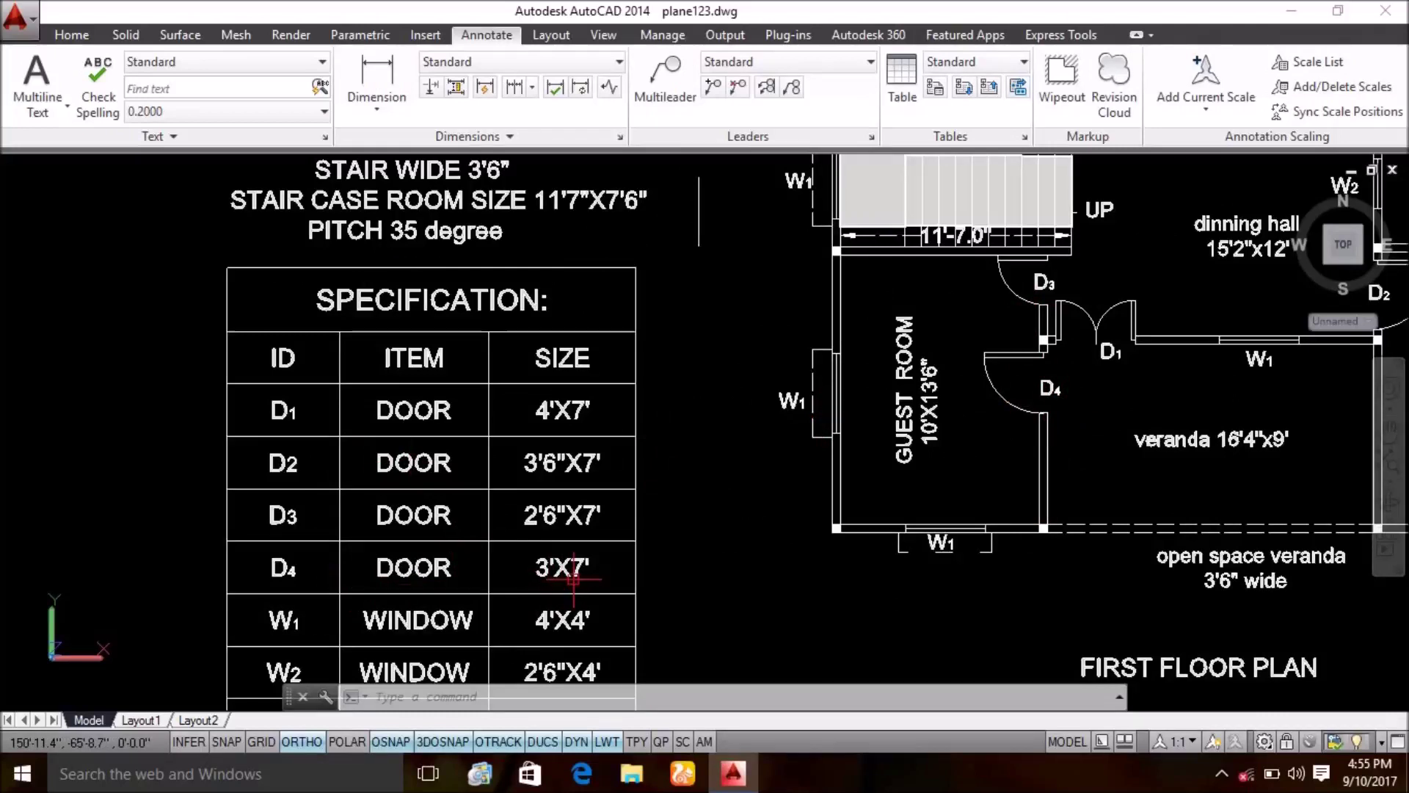
{"action": "scroll", "coordinate": [671, 527], "scroll_direction": "down", "scroll_amount": 2}
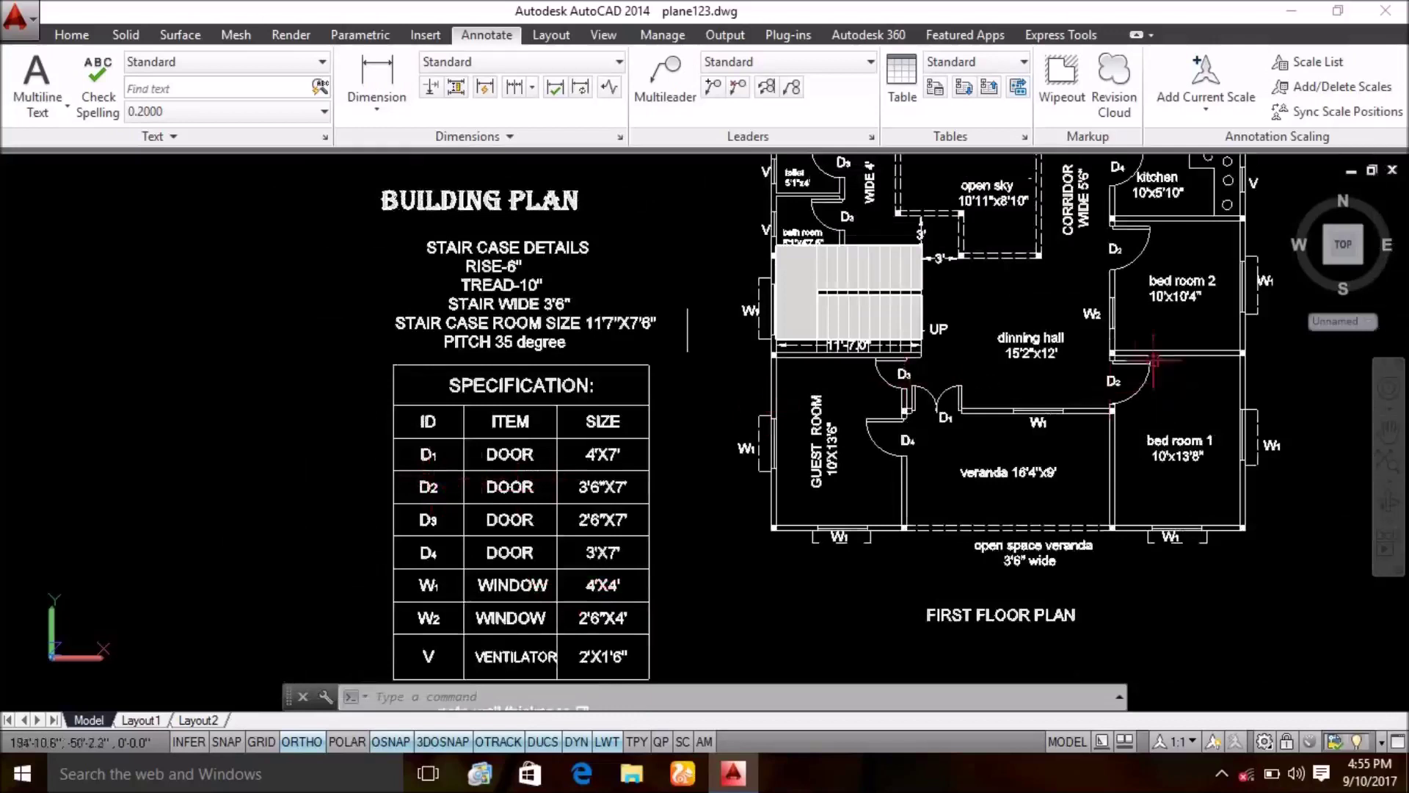
{"action": "middle_click_drag", "start_coordinate": [1086, 236], "coordinate": [1057, 275]}
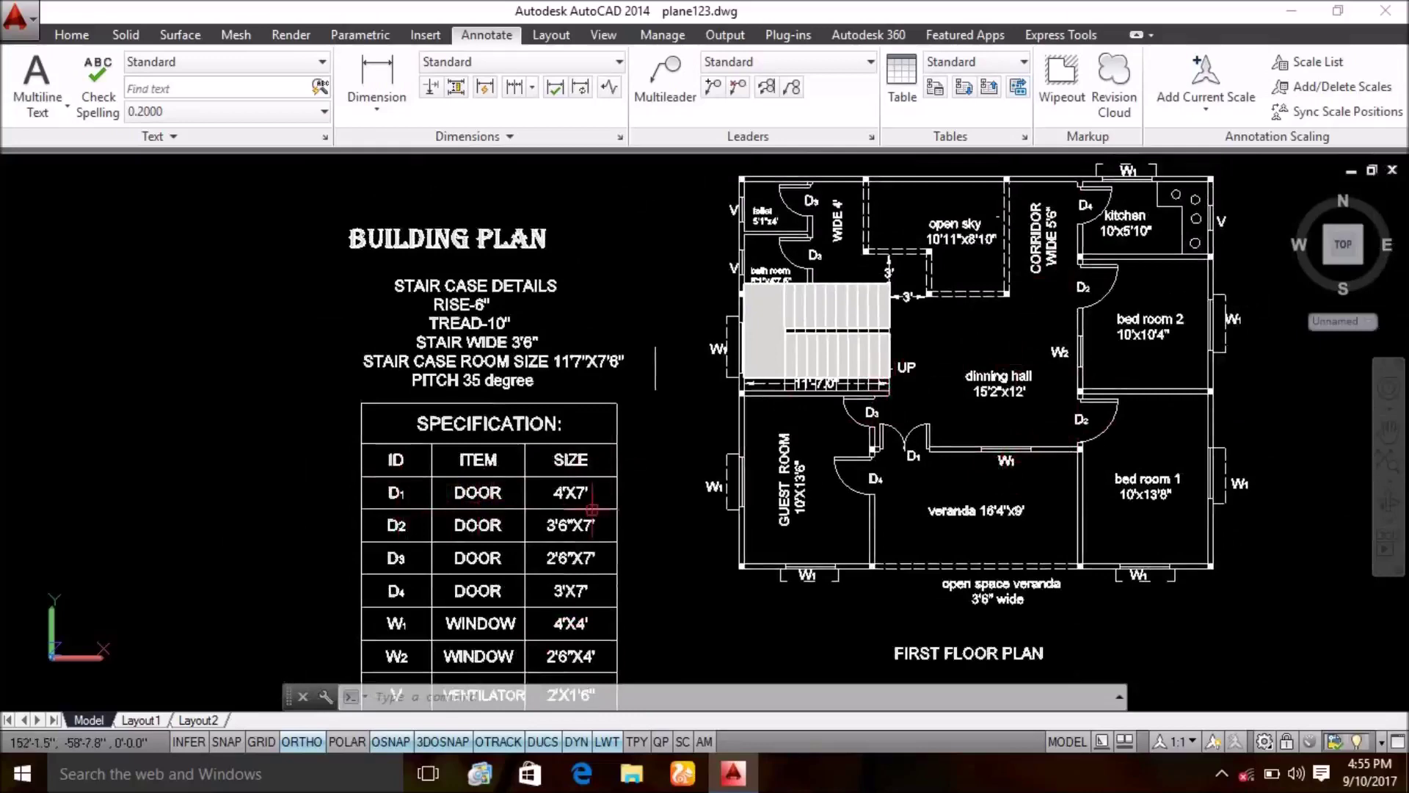
{"action": "middle_click_drag", "start_coordinate": [479, 499], "coordinate": [472, 420]}
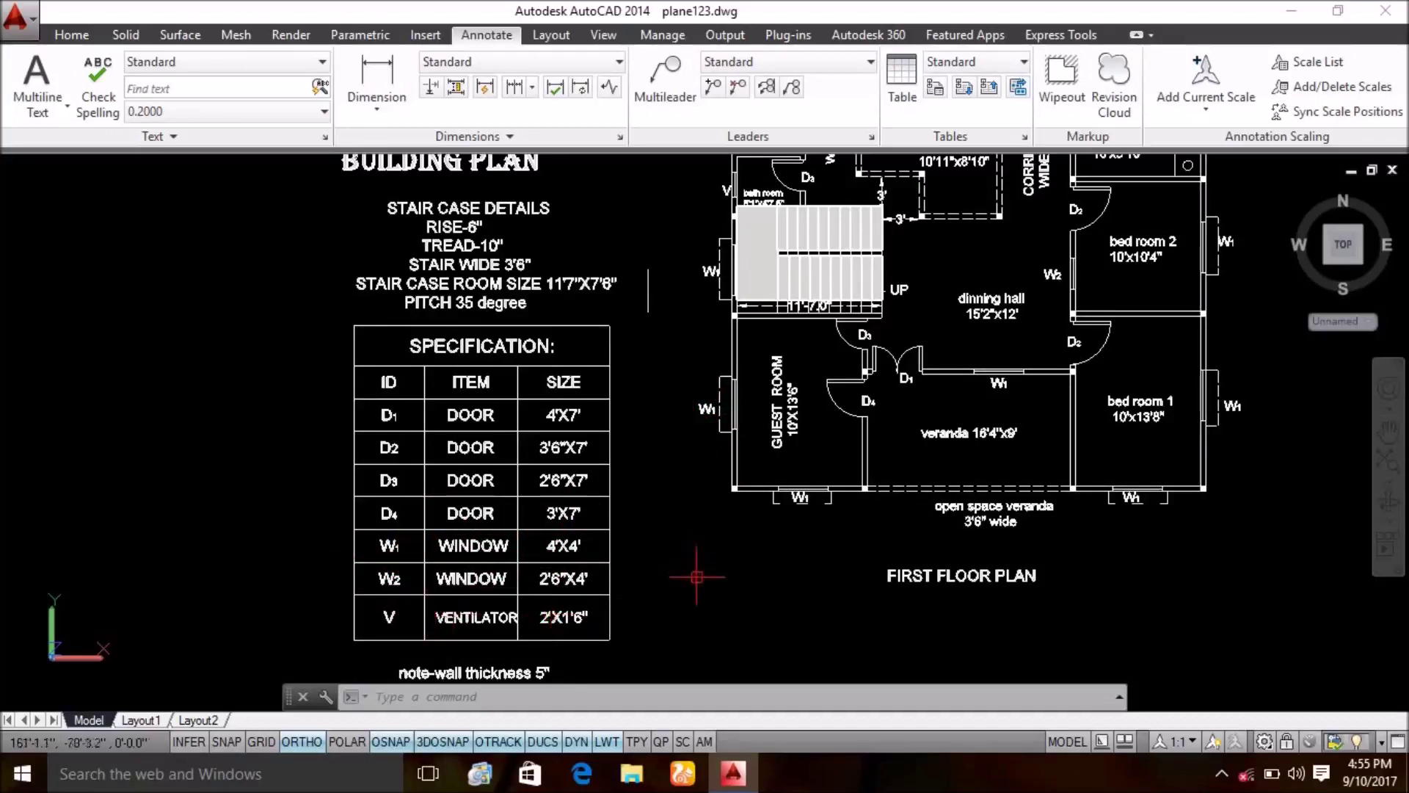
{"action": "middle_click_drag", "start_coordinate": [640, 605], "coordinate": [630, 523]}
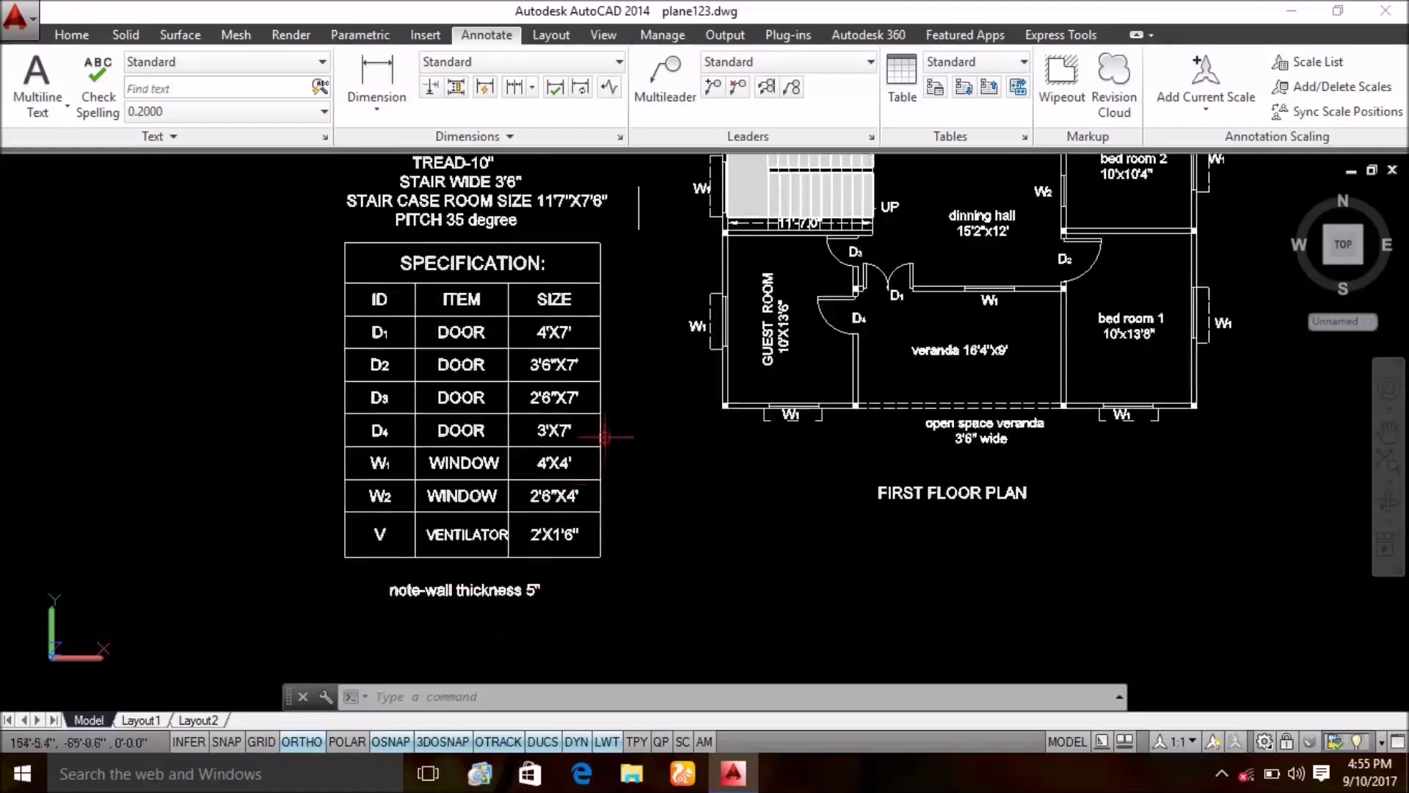
{"action": "middle_click_drag", "start_coordinate": [602, 345], "coordinate": [561, 539]}
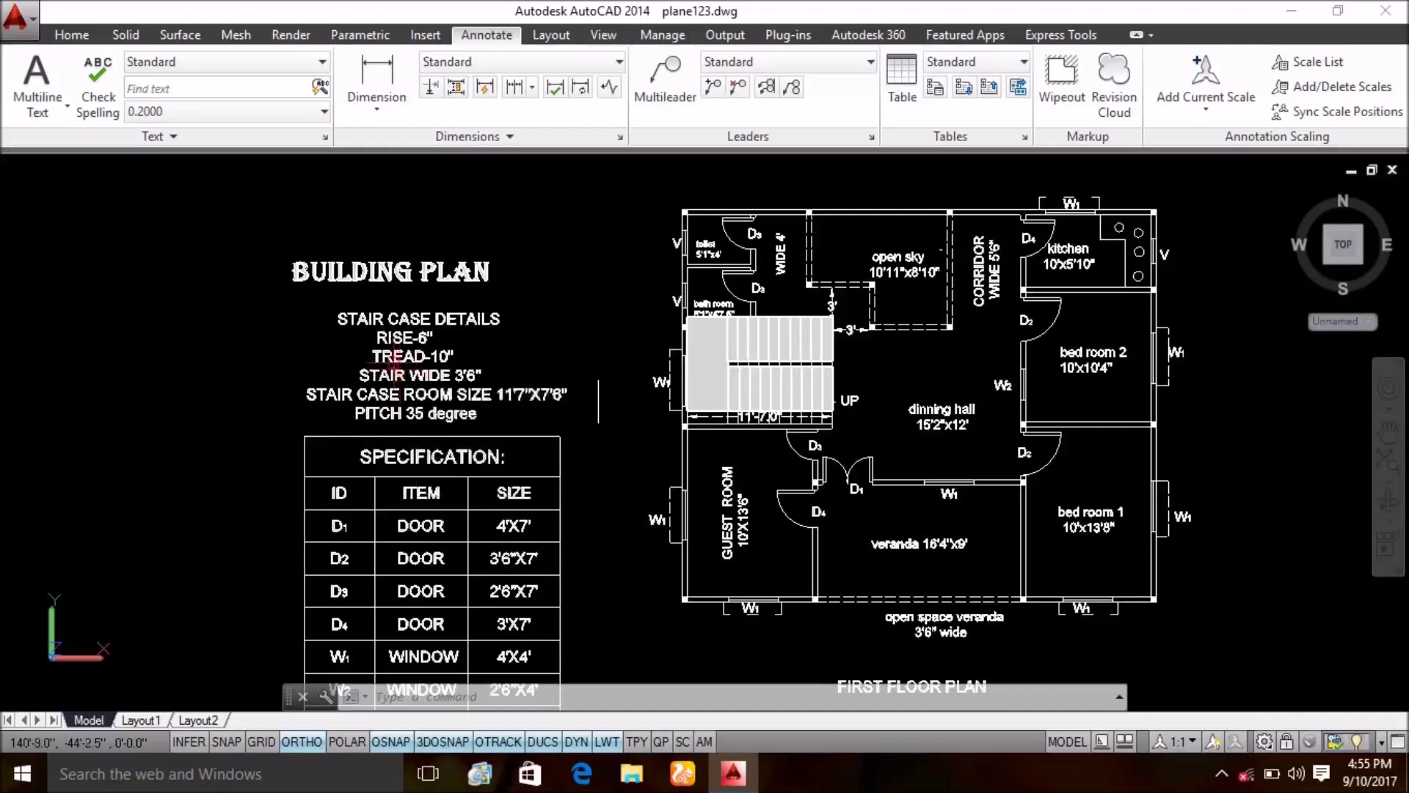
{"action": "scroll", "coordinate": [382, 346], "scroll_direction": "up", "scroll_amount": 2}
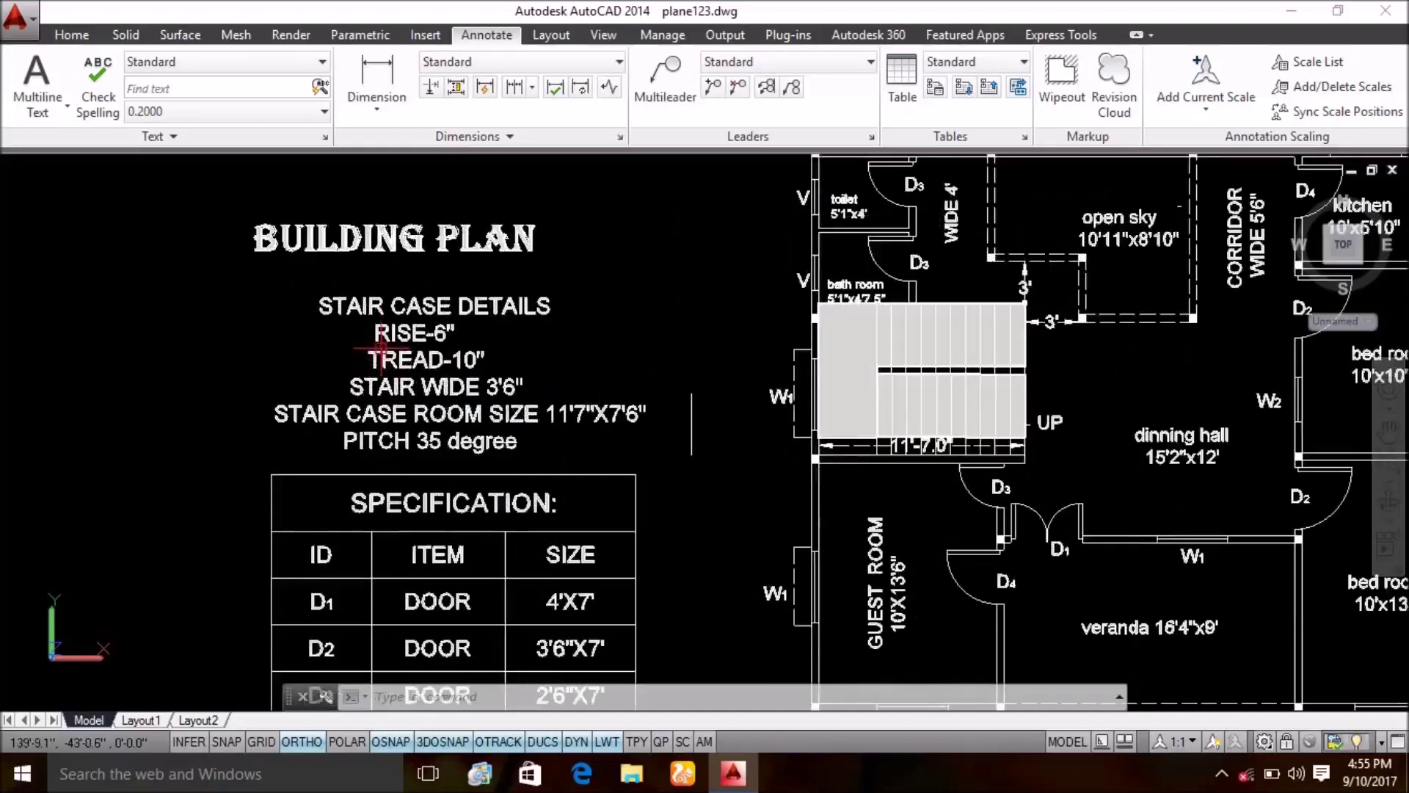
{"action": "scroll", "coordinate": [381, 347], "scroll_direction": "up", "scroll_amount": 2}
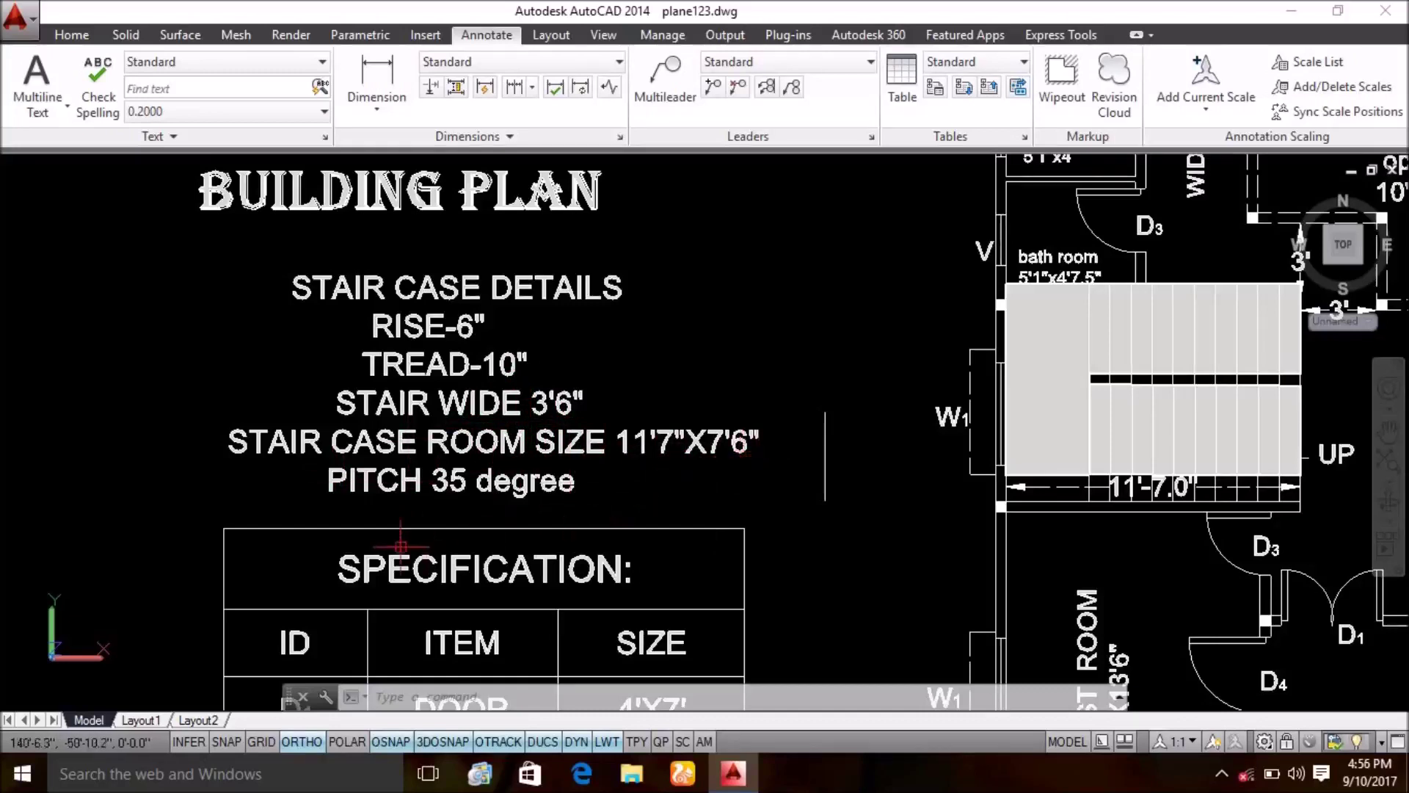
{"action": "scroll", "coordinate": [400, 547], "scroll_direction": "down", "scroll_amount": 1}
{"action": "scroll", "coordinate": [393, 514], "scroll_direction": "down", "scroll_amount": 1}
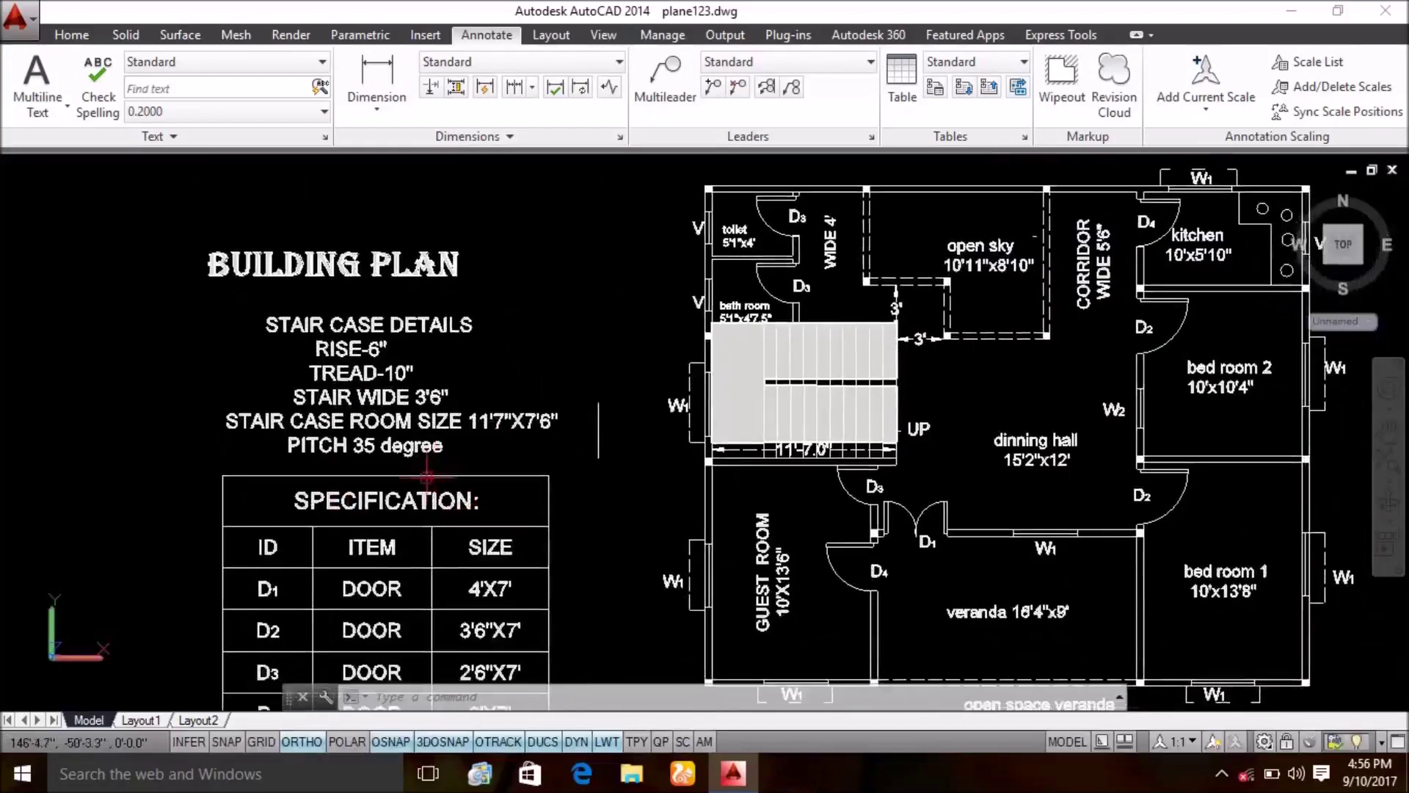
{"action": "middle_click_drag", "start_coordinate": [386, 490], "coordinate": [367, 422]}
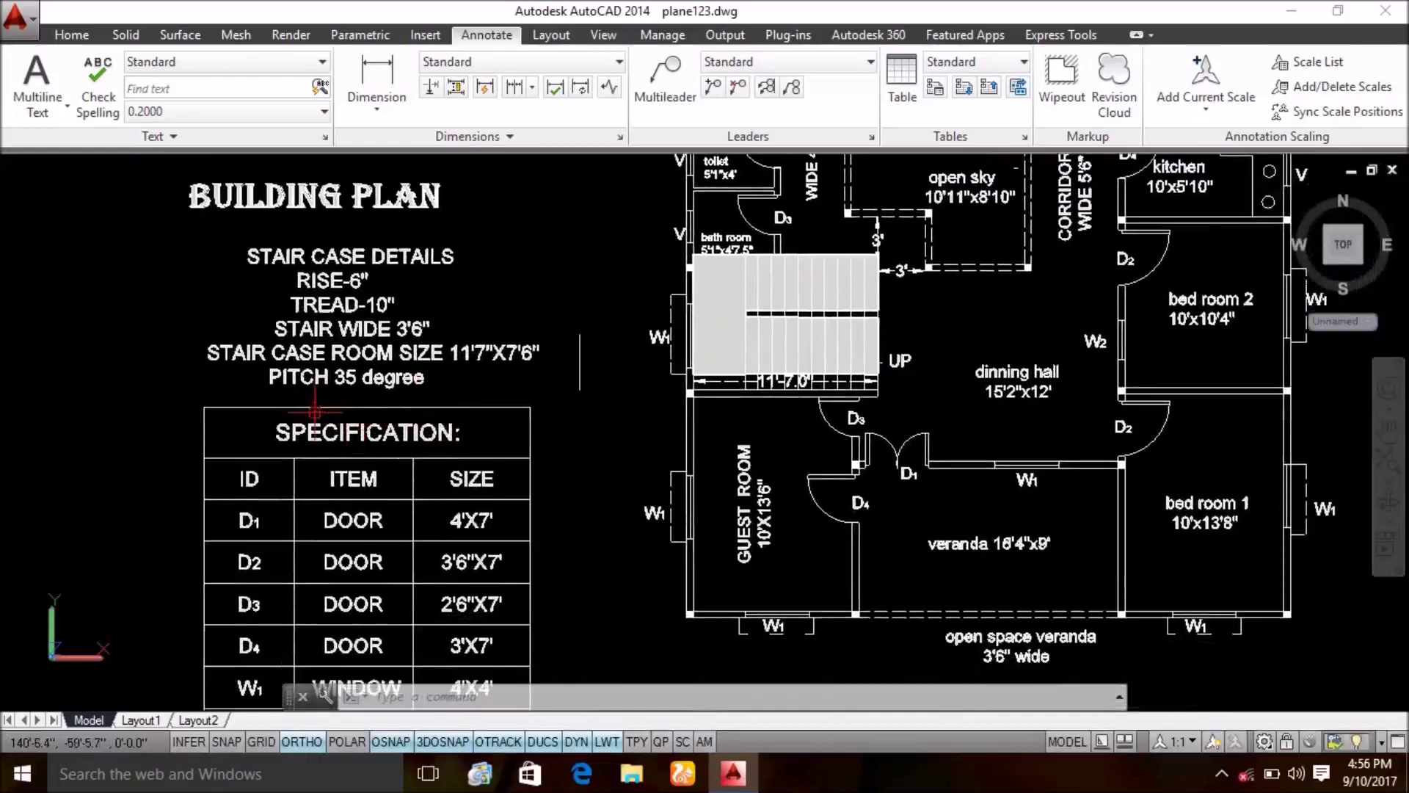
{"action": "scroll", "coordinate": [323, 395], "scroll_direction": "down", "scroll_amount": 2}
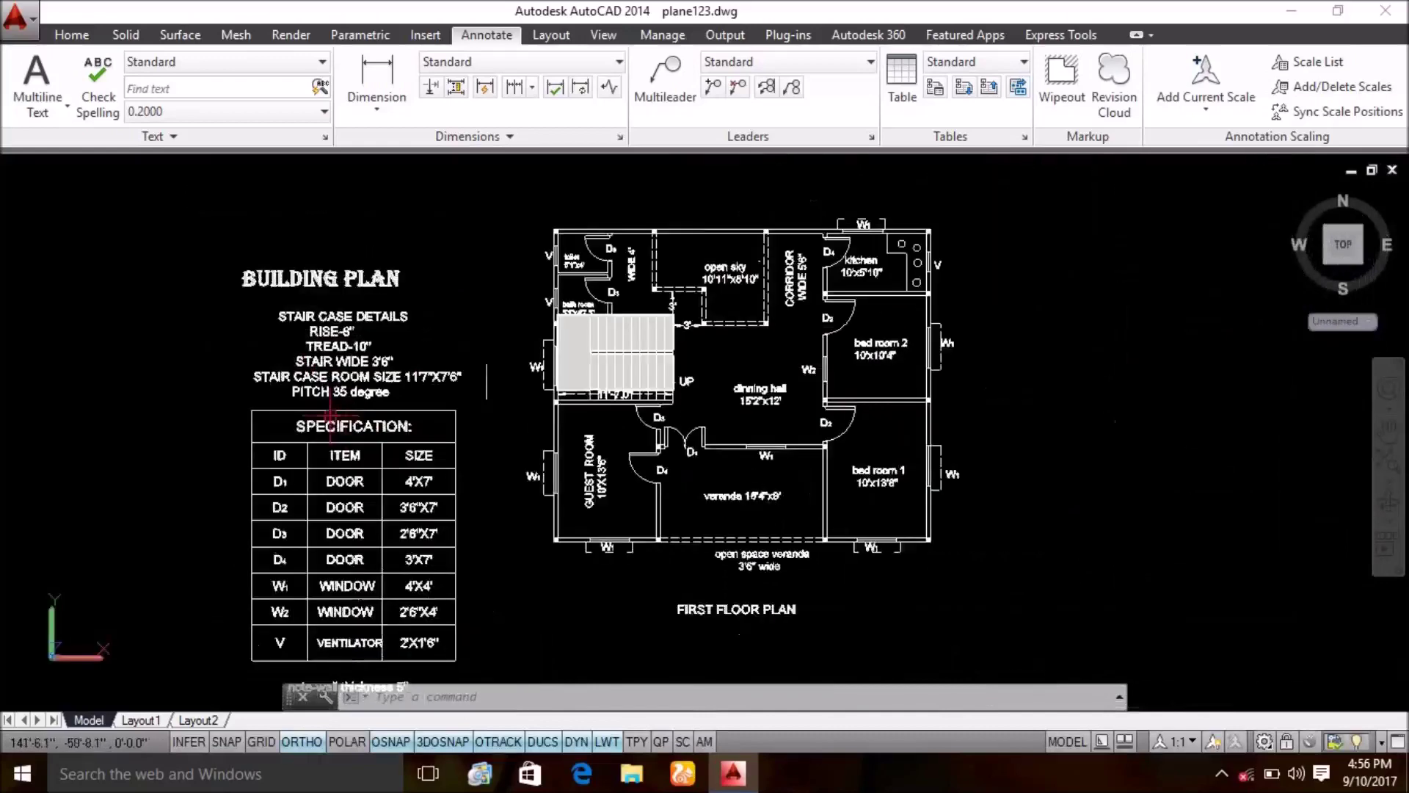
{"action": "middle_click_drag", "start_coordinate": [354, 473], "coordinate": [374, 426]}
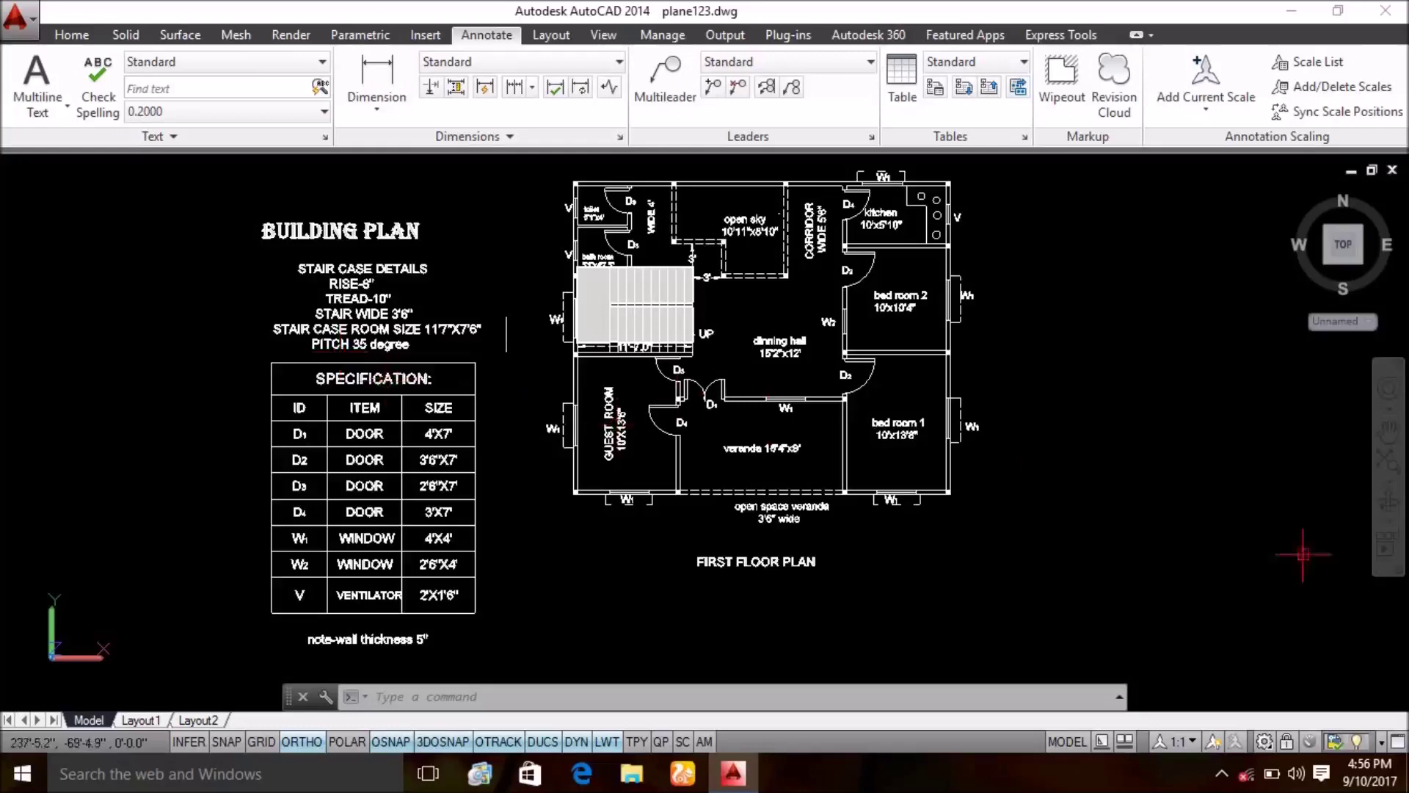
- Orbit the floor plan into a tilted 3D view and zoom in on the staircase
{"action": "left_click", "coordinate": [1386, 502]}
{"action": "left_click_drag", "start_coordinate": [1181, 499], "coordinate": [1173, 395]}
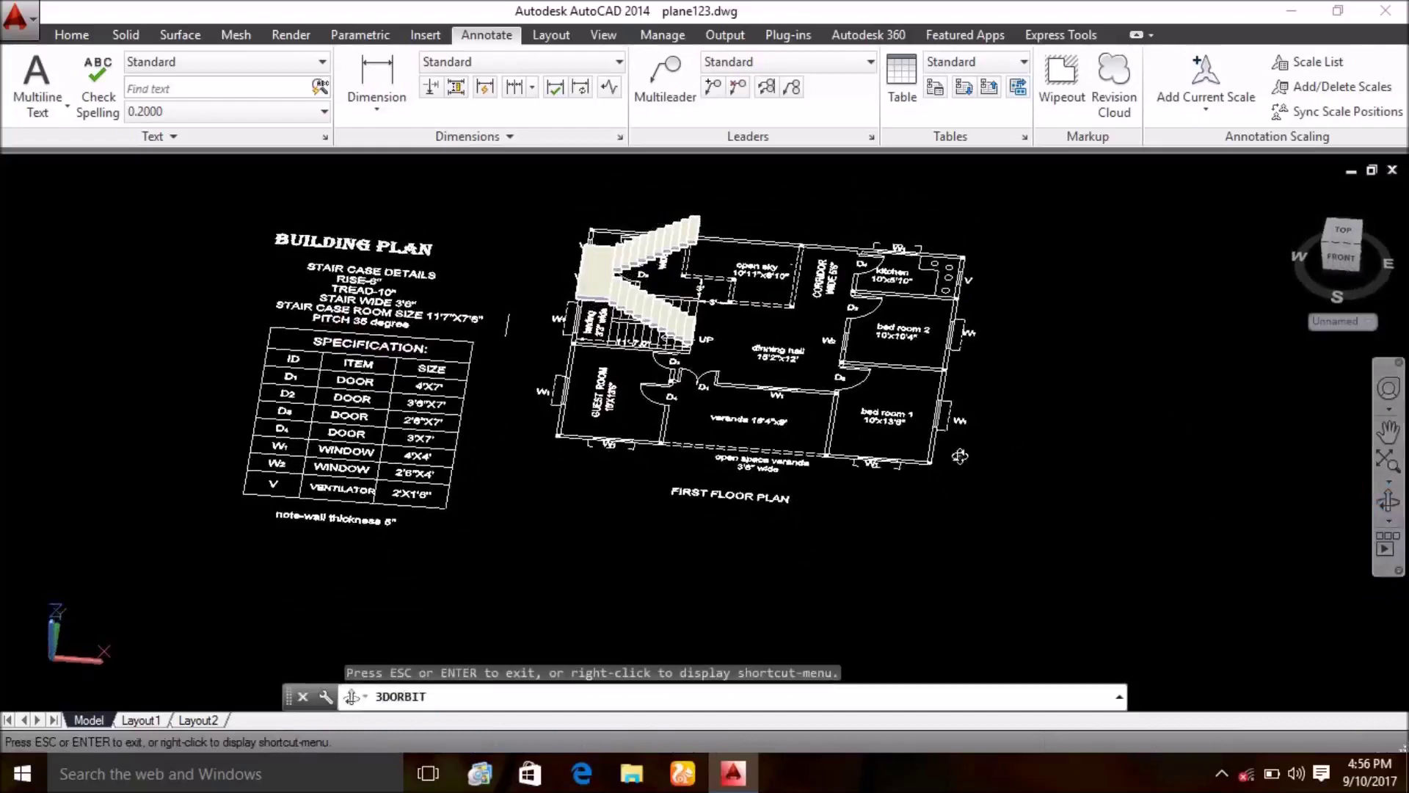
{"action": "left_click_drag", "start_coordinate": [986, 463], "coordinate": [784, 394]}
{"action": "scroll", "coordinate": [708, 358], "scroll_direction": "up", "scroll_amount": 2}
{"action": "scroll", "coordinate": [708, 358], "scroll_direction": "up", "scroll_amount": 2}
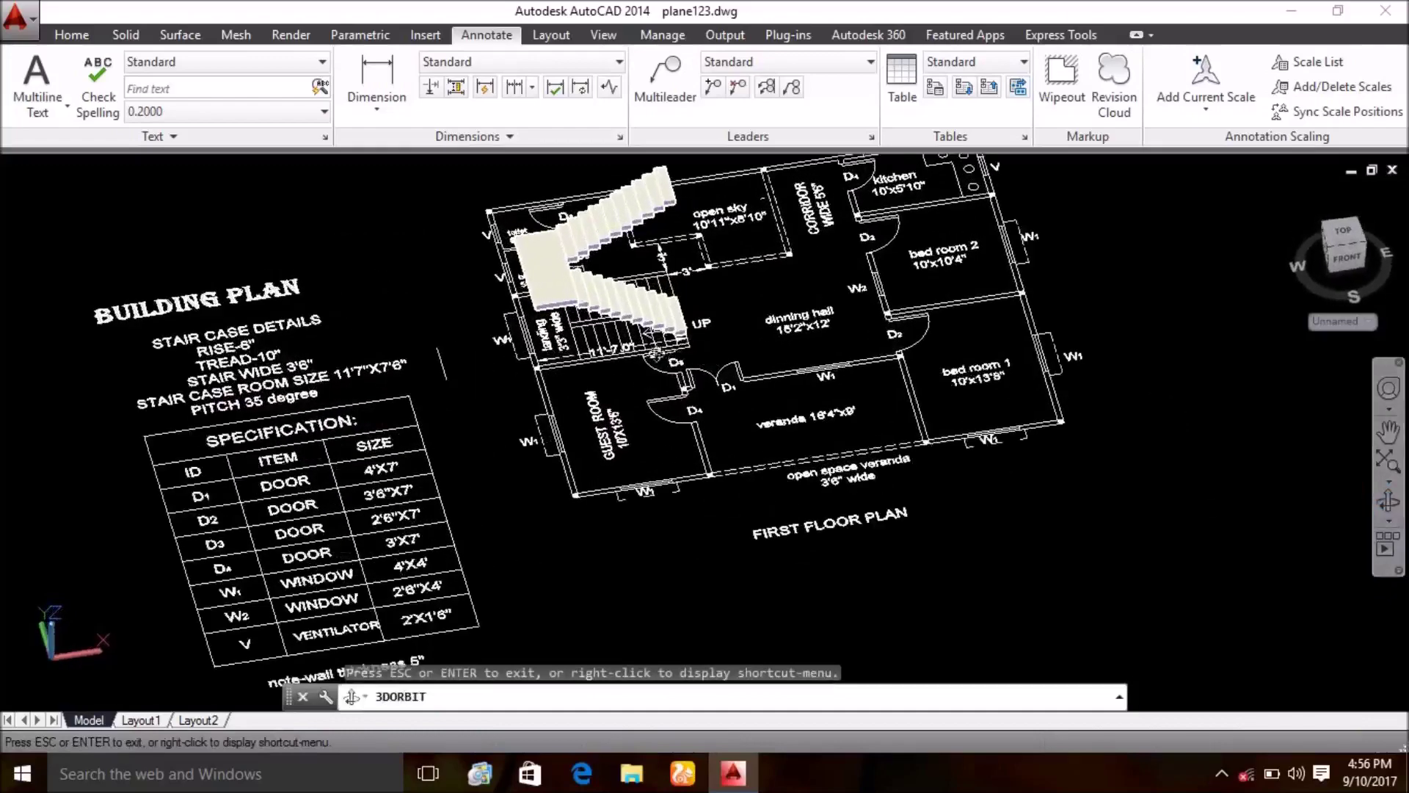
{"action": "scroll", "coordinate": [653, 355], "scroll_direction": "up", "scroll_amount": 2}
{"action": "scroll", "coordinate": [665, 314], "scroll_direction": "up", "scroll_amount": 2}
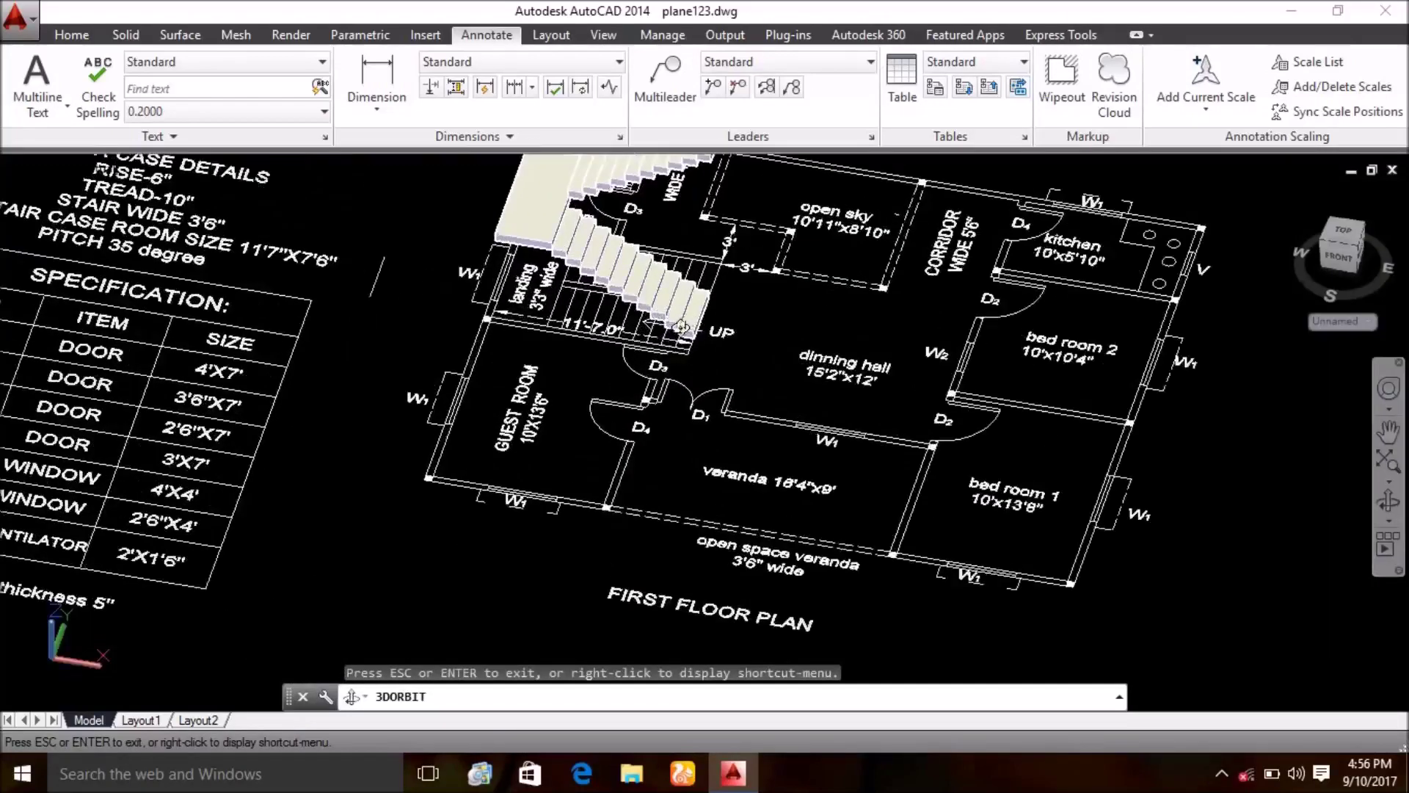
{"action": "scroll", "coordinate": [682, 326], "scroll_direction": "up", "scroll_amount": 2}
{"action": "scroll", "coordinate": [681, 332], "scroll_direction": "up", "scroll_amount": 1}
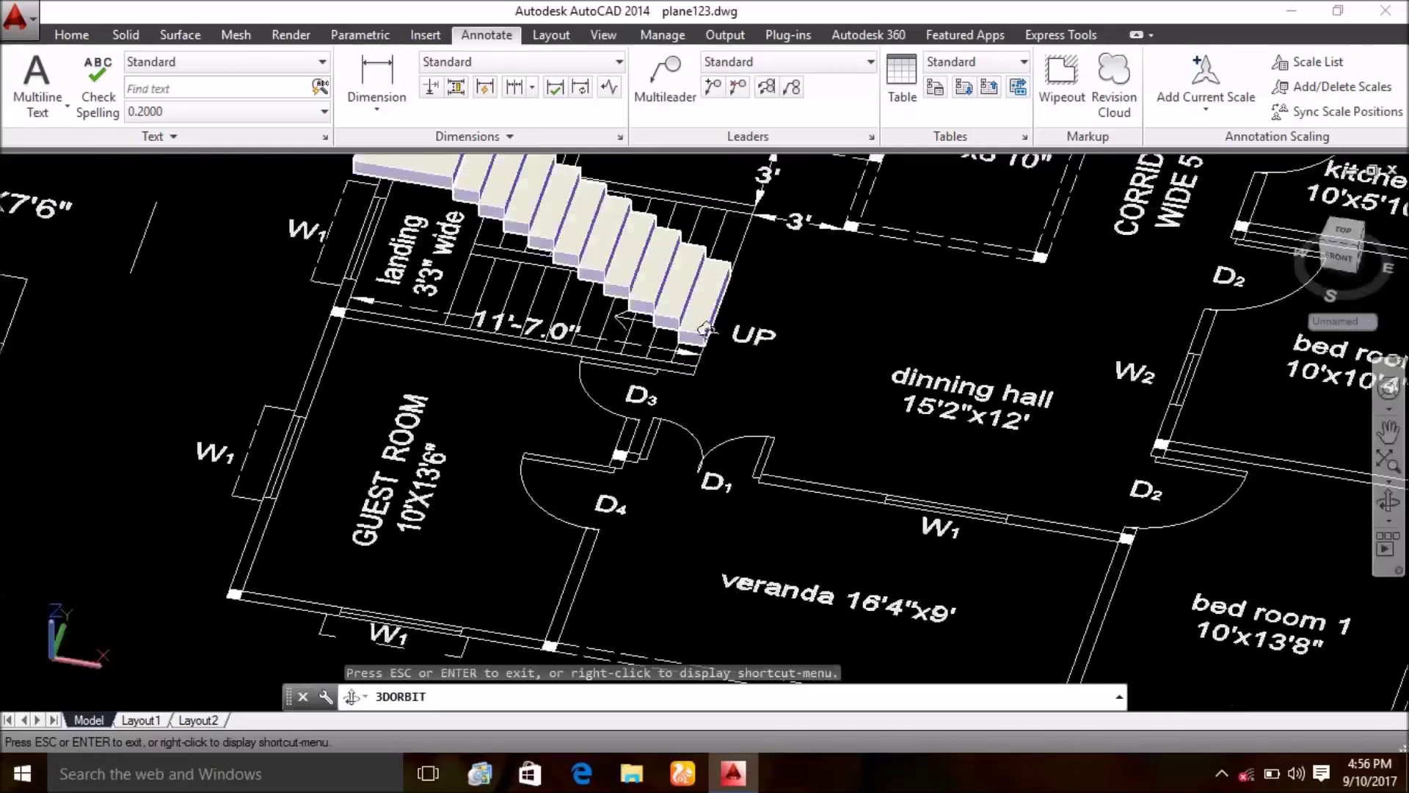
{"action": "middle_click_drag", "start_coordinate": [706, 334], "coordinate": [893, 396]}
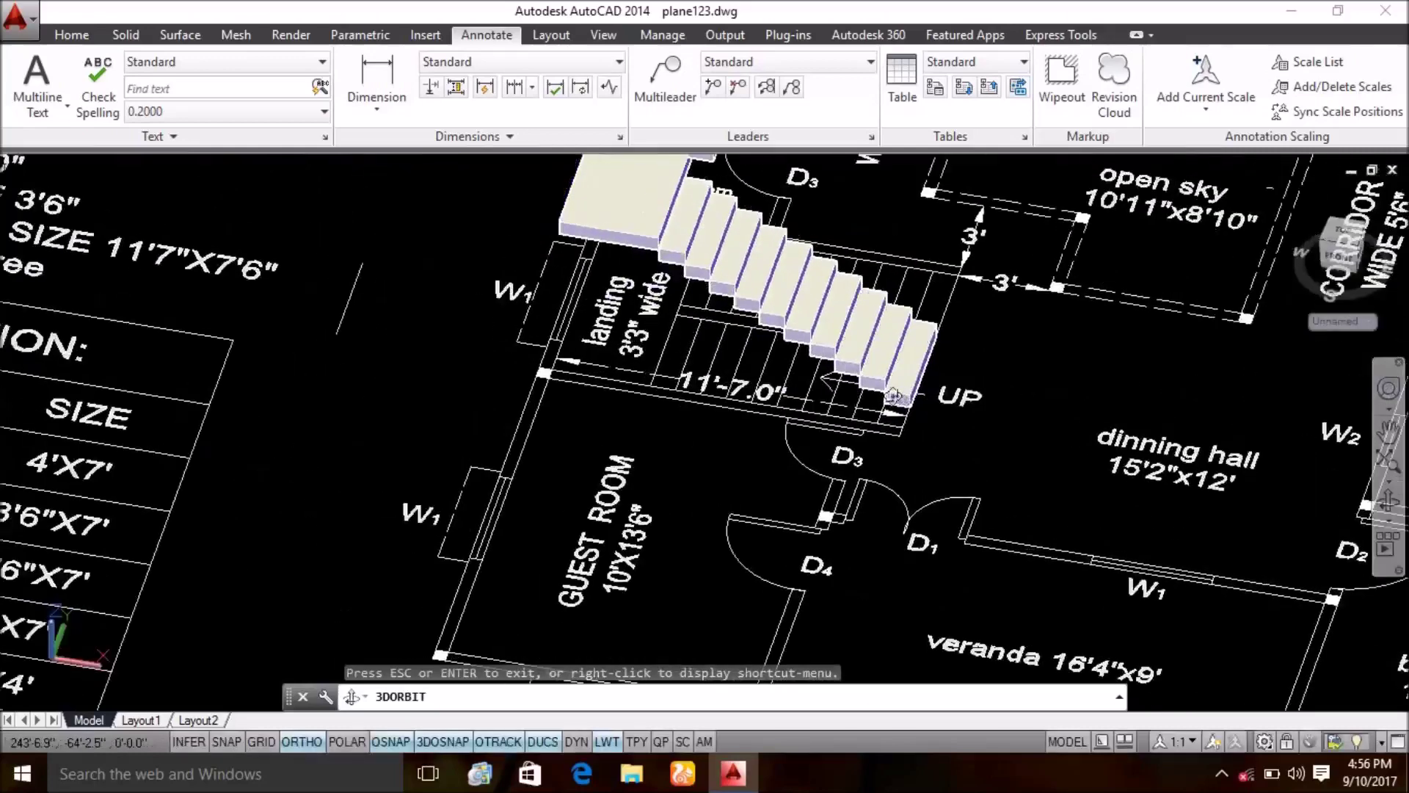
{"action": "left_click_drag", "start_coordinate": [889, 395], "coordinate": [542, 381]}
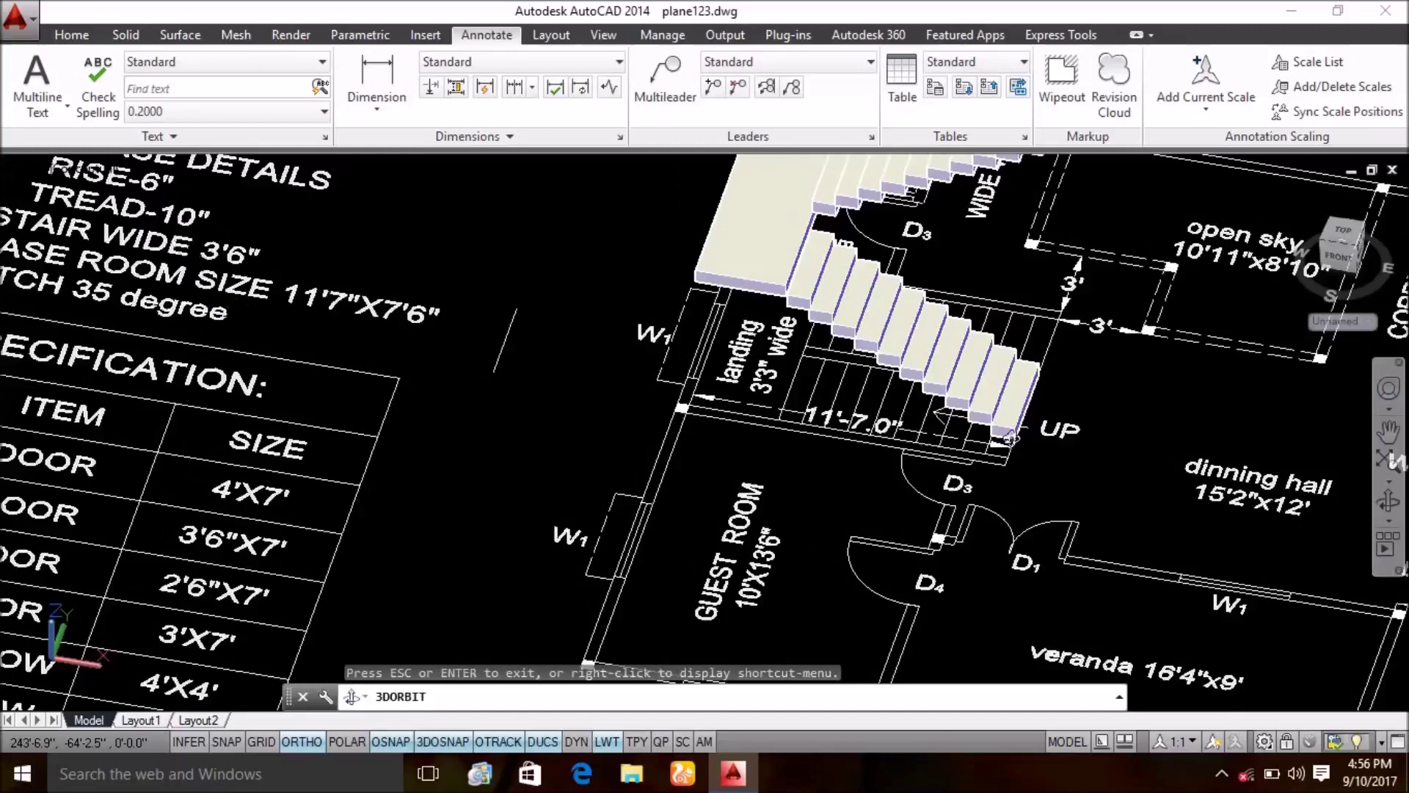
- Zoom around the stair flights, swing back toward plan view and bring up the orbit menu
{"action": "scroll", "coordinate": [995, 439], "scroll_direction": "up", "scroll_amount": 1}
{"action": "scroll", "coordinate": [992, 425], "scroll_direction": "up", "scroll_amount": 1}
{"action": "scroll", "coordinate": [989, 415], "scroll_direction": "up", "scroll_amount": 1}
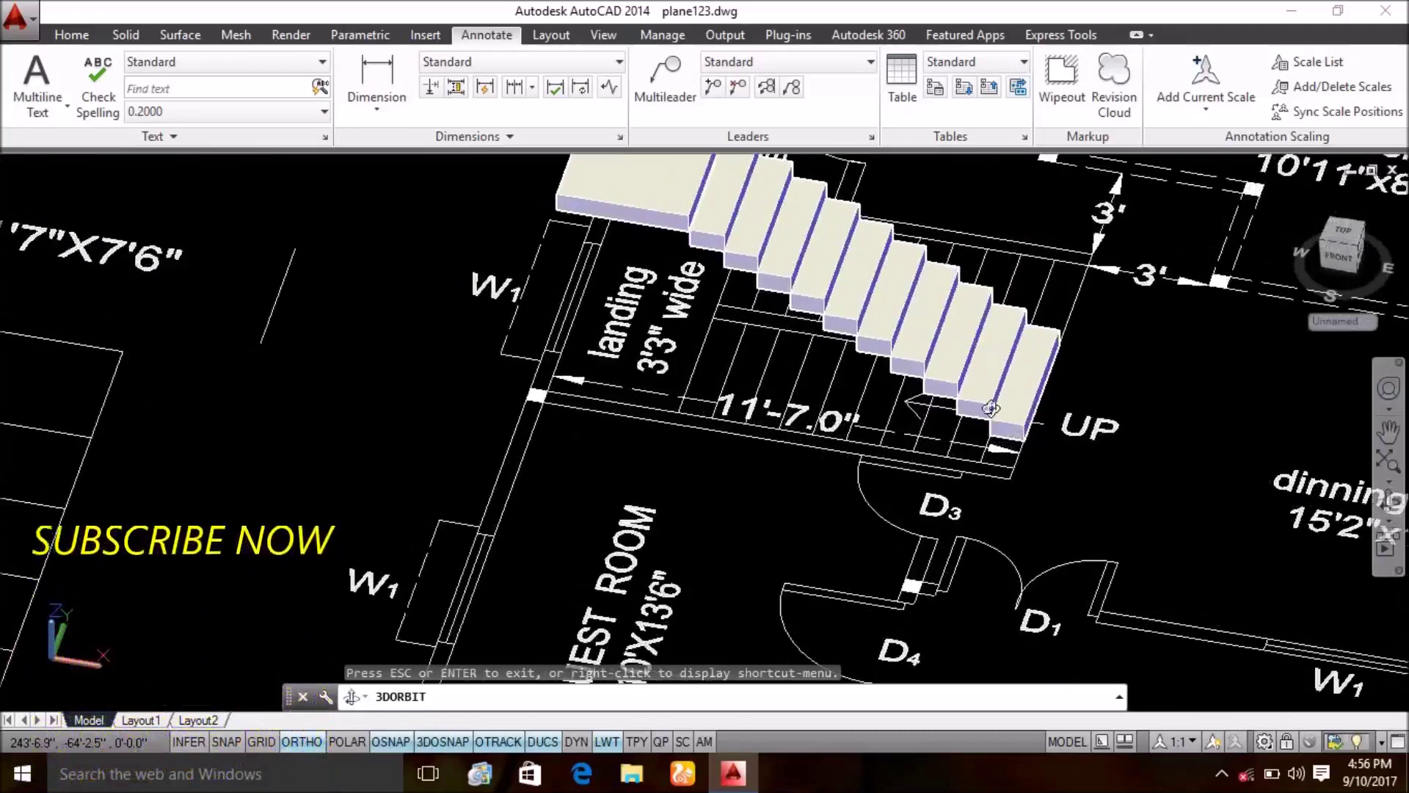
{"action": "scroll", "coordinate": [991, 414], "scroll_direction": "down", "scroll_amount": 1}
{"action": "scroll", "coordinate": [990, 414], "scroll_direction": "down", "scroll_amount": 1}
{"action": "scroll", "coordinate": [991, 415], "scroll_direction": "down", "scroll_amount": 1}
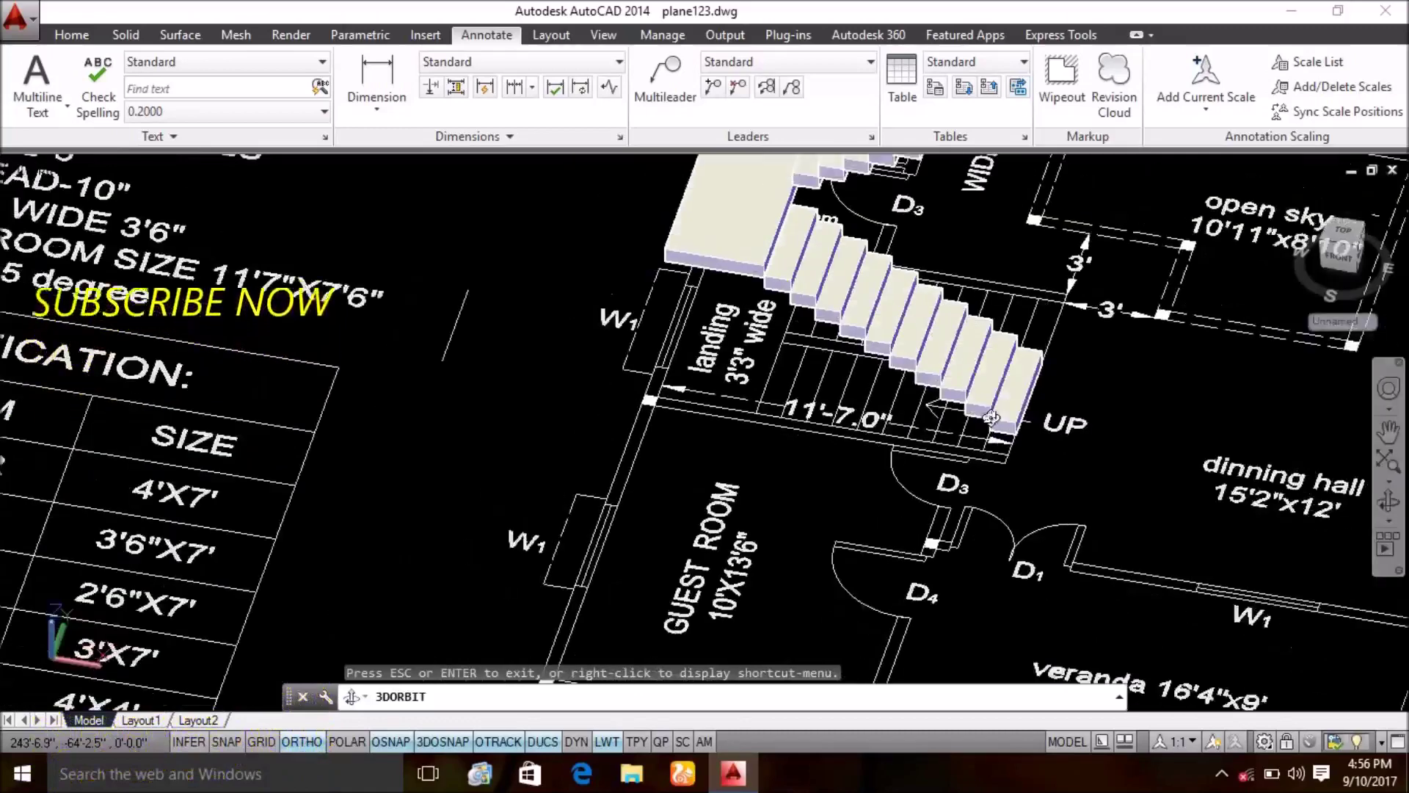
{"action": "scroll", "coordinate": [991, 417], "scroll_direction": "down", "scroll_amount": 1}
{"action": "scroll", "coordinate": [991, 417], "scroll_direction": "down", "scroll_amount": 2}
{"action": "scroll", "coordinate": [984, 426], "scroll_direction": "down", "scroll_amount": 1}
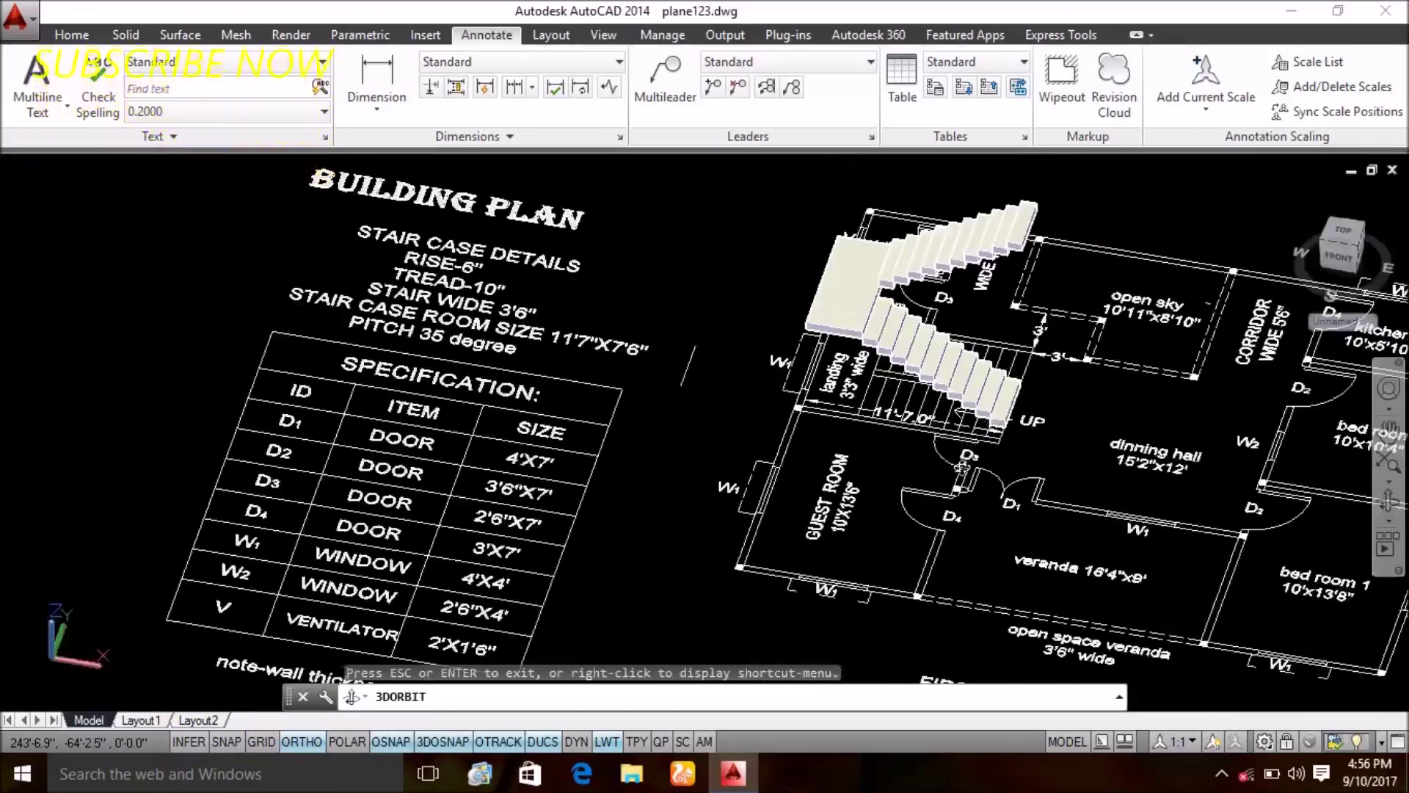
{"action": "scroll", "coordinate": [963, 453], "scroll_direction": "down", "scroll_amount": 5}
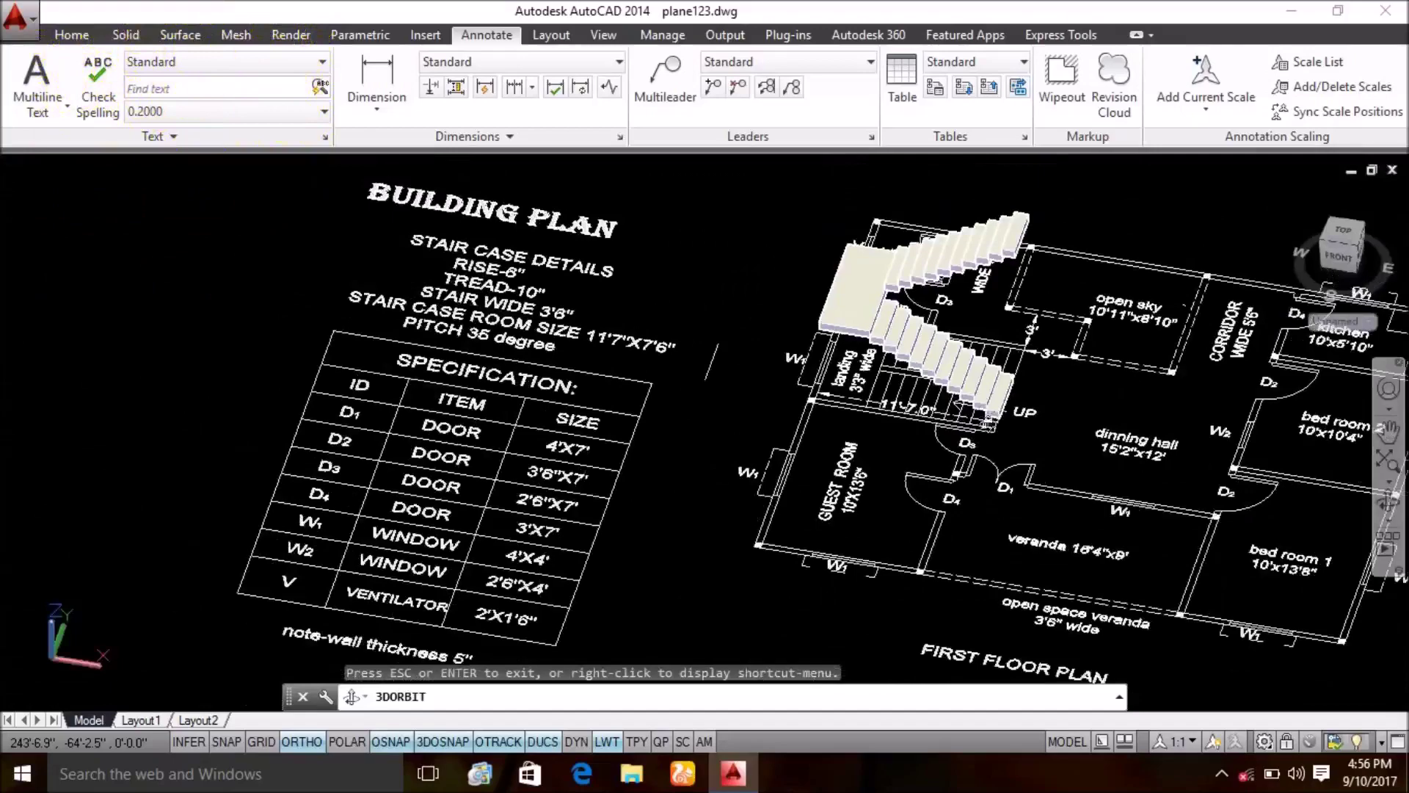
{"action": "mouse_move", "coordinate": [790, 536]}
{"action": "left_mouse_down"}
{"action": "mouse_move", "coordinate": [810, 555]}
{"action": "mouse_move", "coordinate": [779, 541]}
{"action": "mouse_move", "coordinate": [808, 572]}
{"action": "mouse_move", "coordinate": [776, 505]}
{"action": "mouse_move", "coordinate": [951, 493]}
{"action": "left_mouse_up"}
{"action": "right_click", "coordinate": [954, 495]}
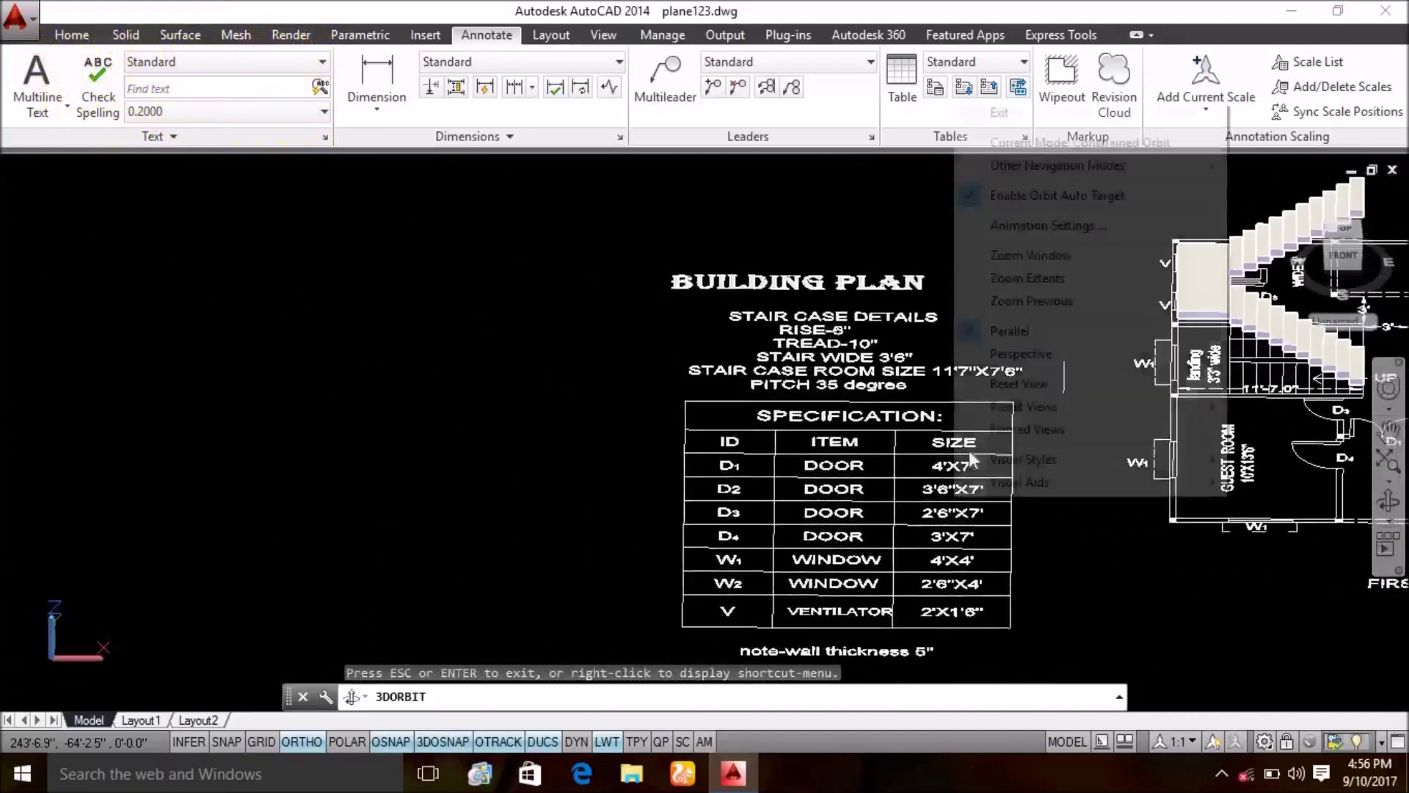
- Exit the orbit, return to the 3D slab model and frame it in view
{"action": "left_click", "coordinate": [999, 112]}
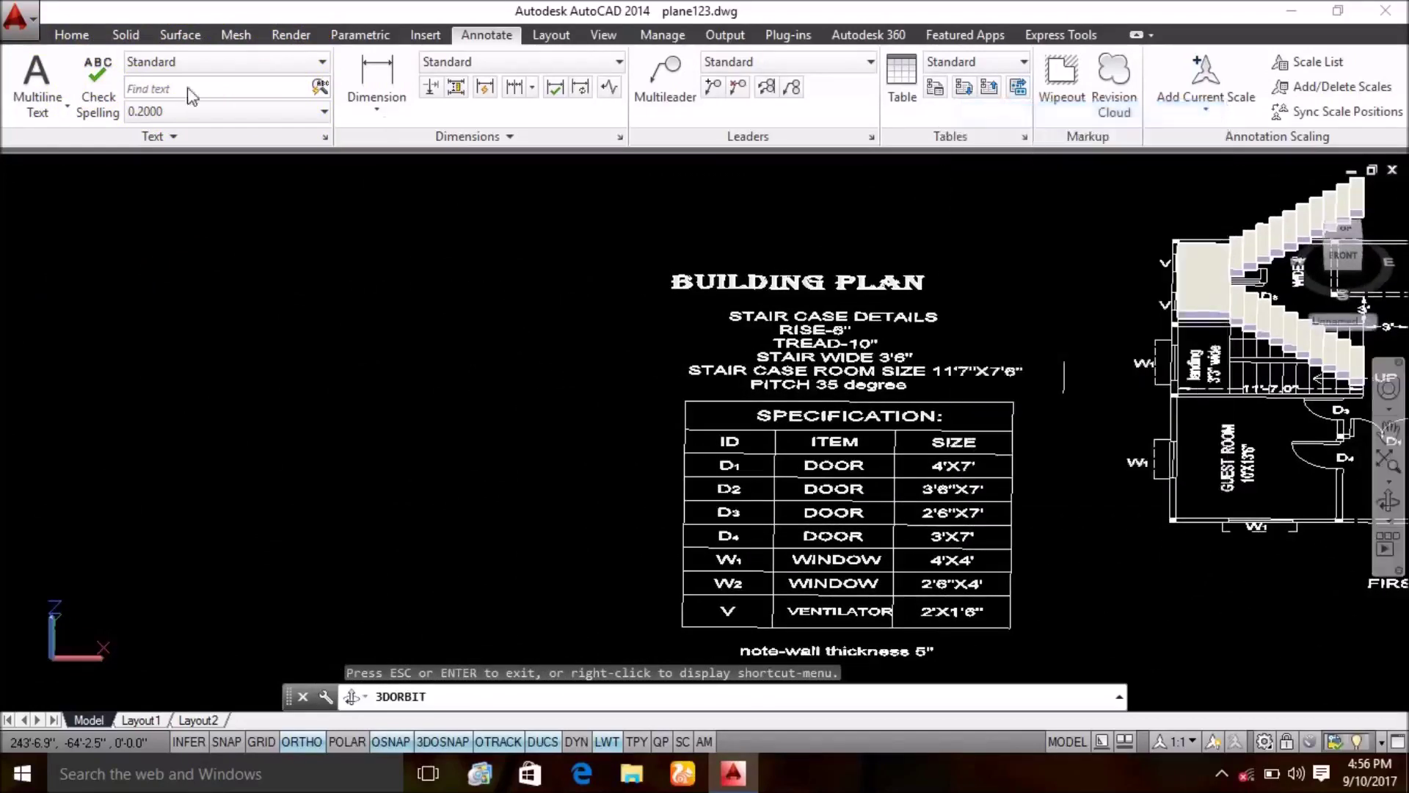
{"action": "key", "text": "Escape"}
{"action": "left_click", "coordinate": [71, 35]}
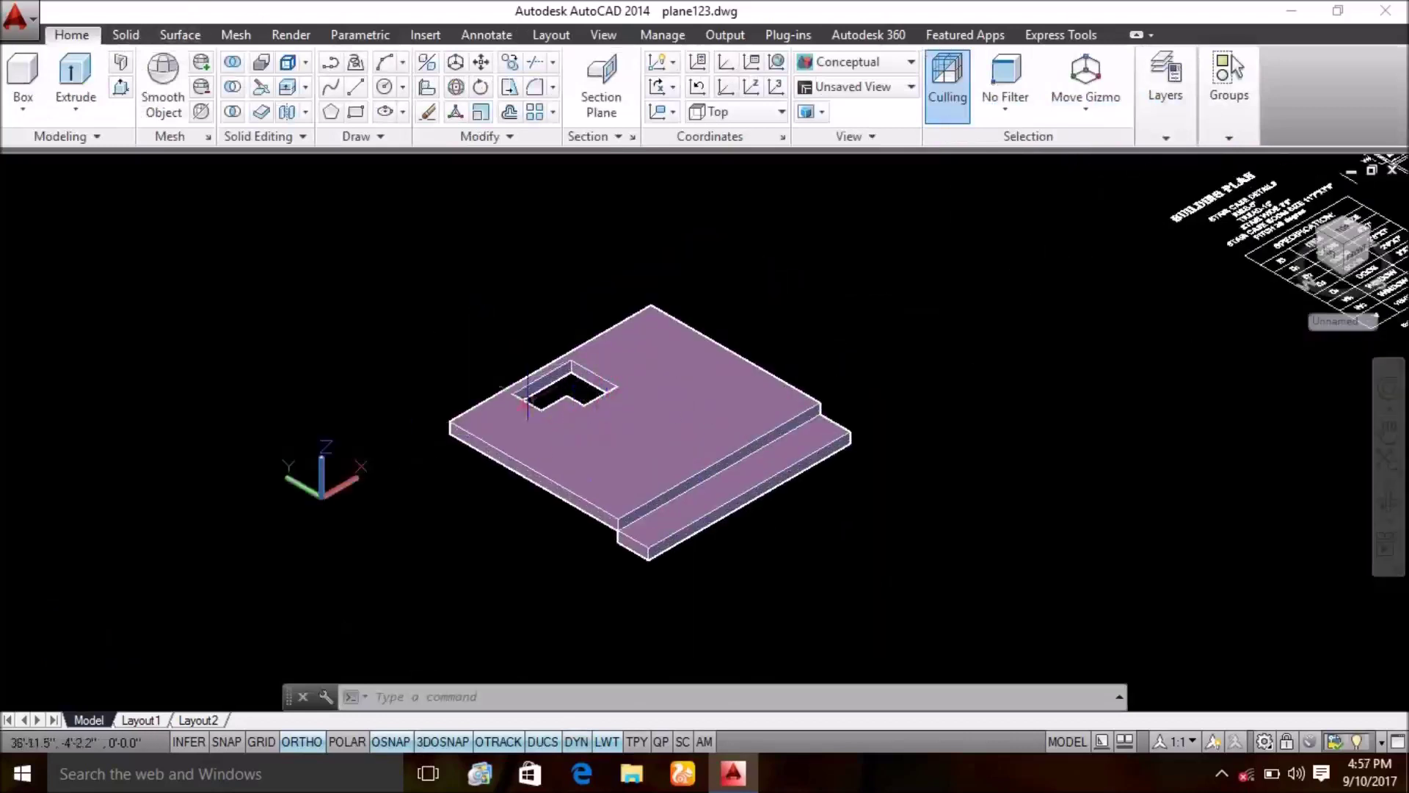
{"action": "scroll", "coordinate": [577, 477], "scroll_direction": "up", "scroll_amount": 2}
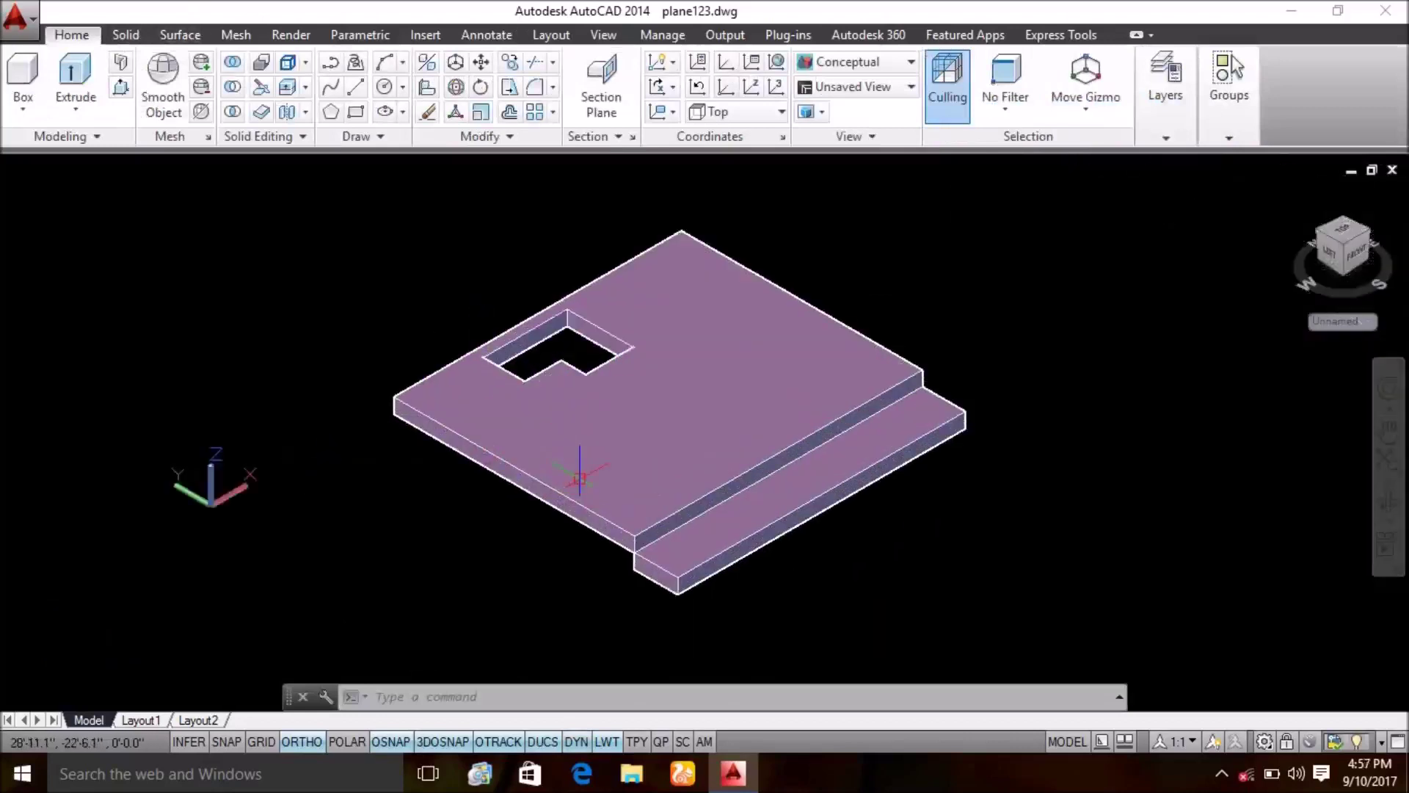
{"action": "scroll", "coordinate": [587, 499], "scroll_direction": "up", "scroll_amount": 2}
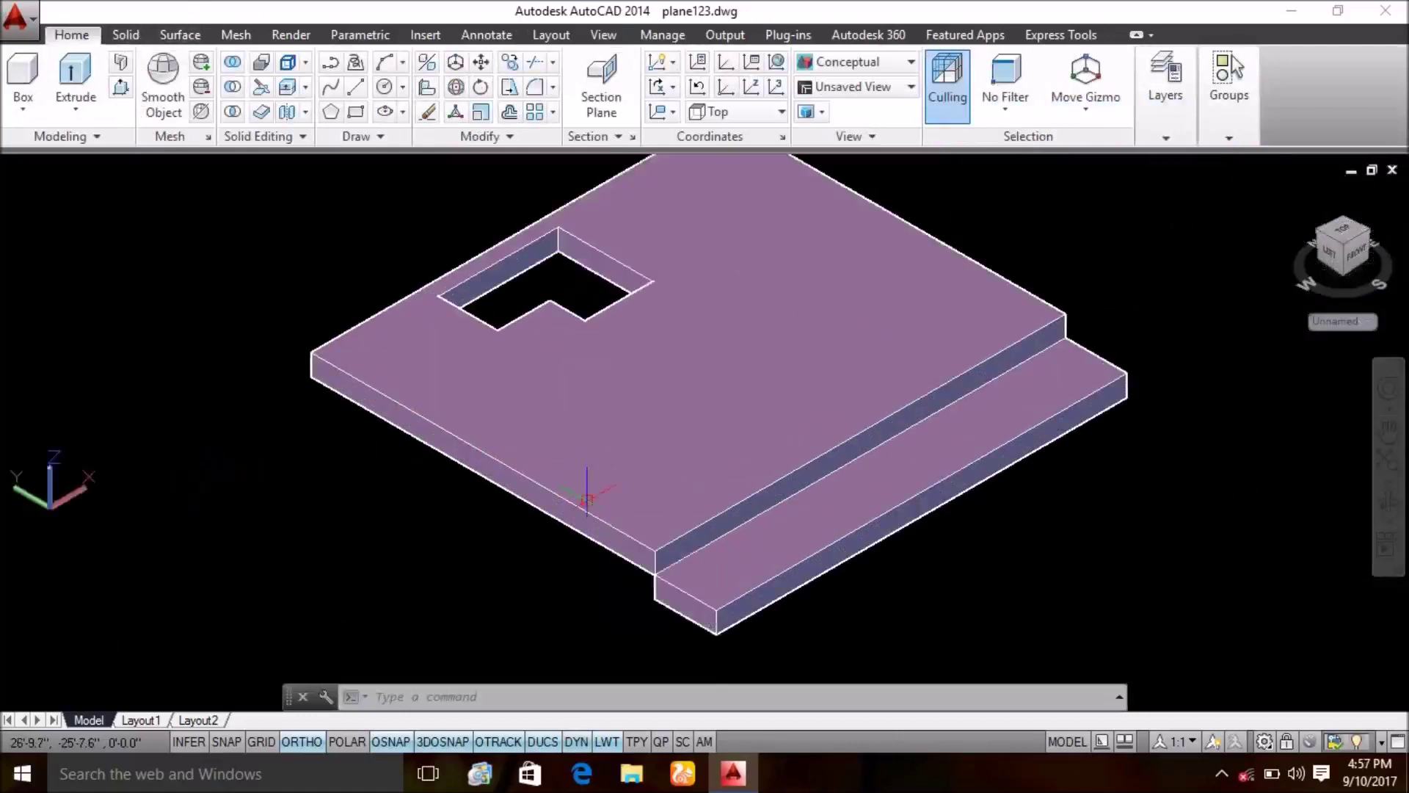
{"action": "middle_click_drag", "start_coordinate": [569, 554], "coordinate": [549, 622]}
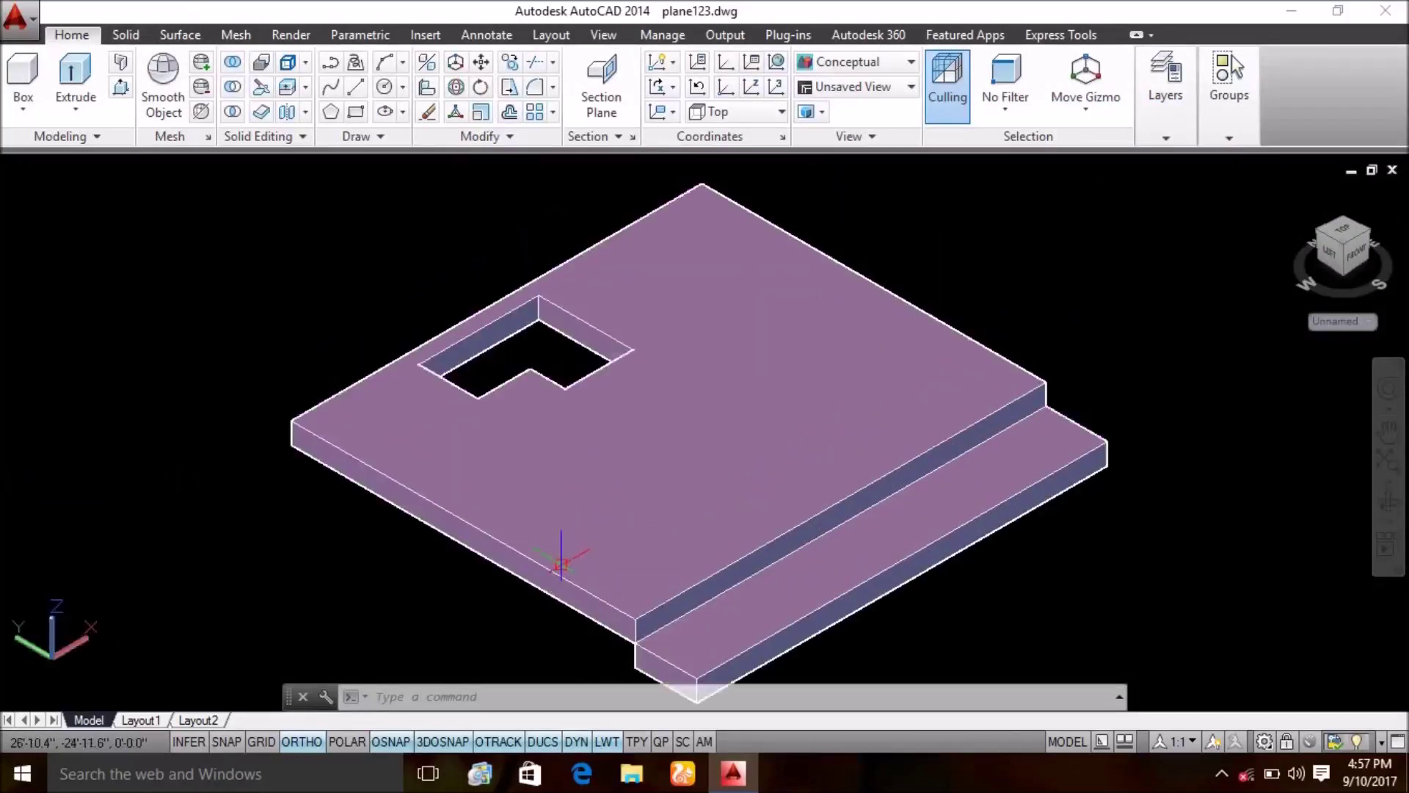
{"action": "middle_click_drag", "start_coordinate": [557, 525], "coordinate": [562, 477]}
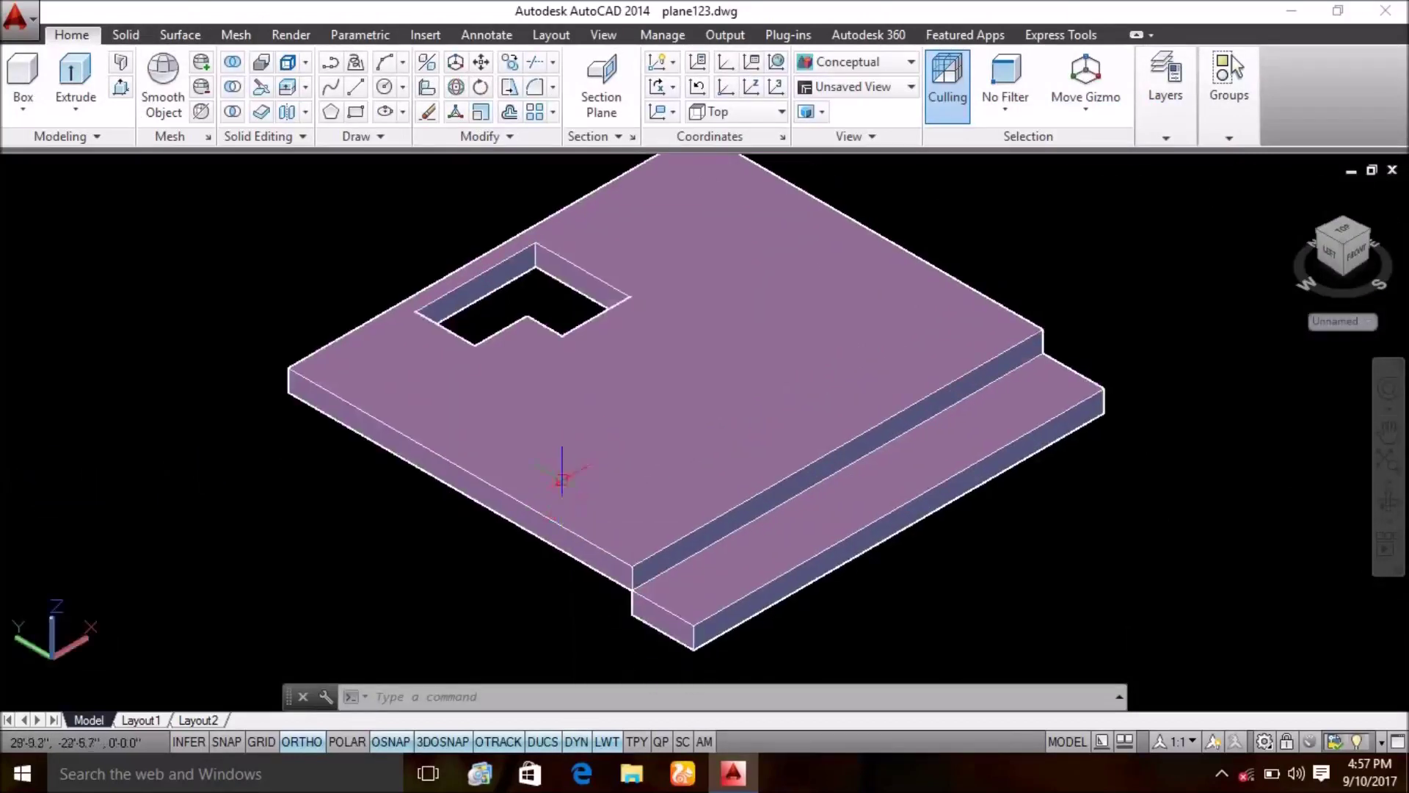
- Orbit the slab toward its stair opening and plan, settling on a near top-down isometric view
{"action": "scroll", "coordinate": [547, 433], "scroll_direction": "up", "scroll_amount": 1}
{"action": "scroll", "coordinate": [517, 392], "scroll_direction": "up", "scroll_amount": 1}
{"action": "scroll", "coordinate": [505, 358], "scroll_direction": "up", "scroll_amount": 1}
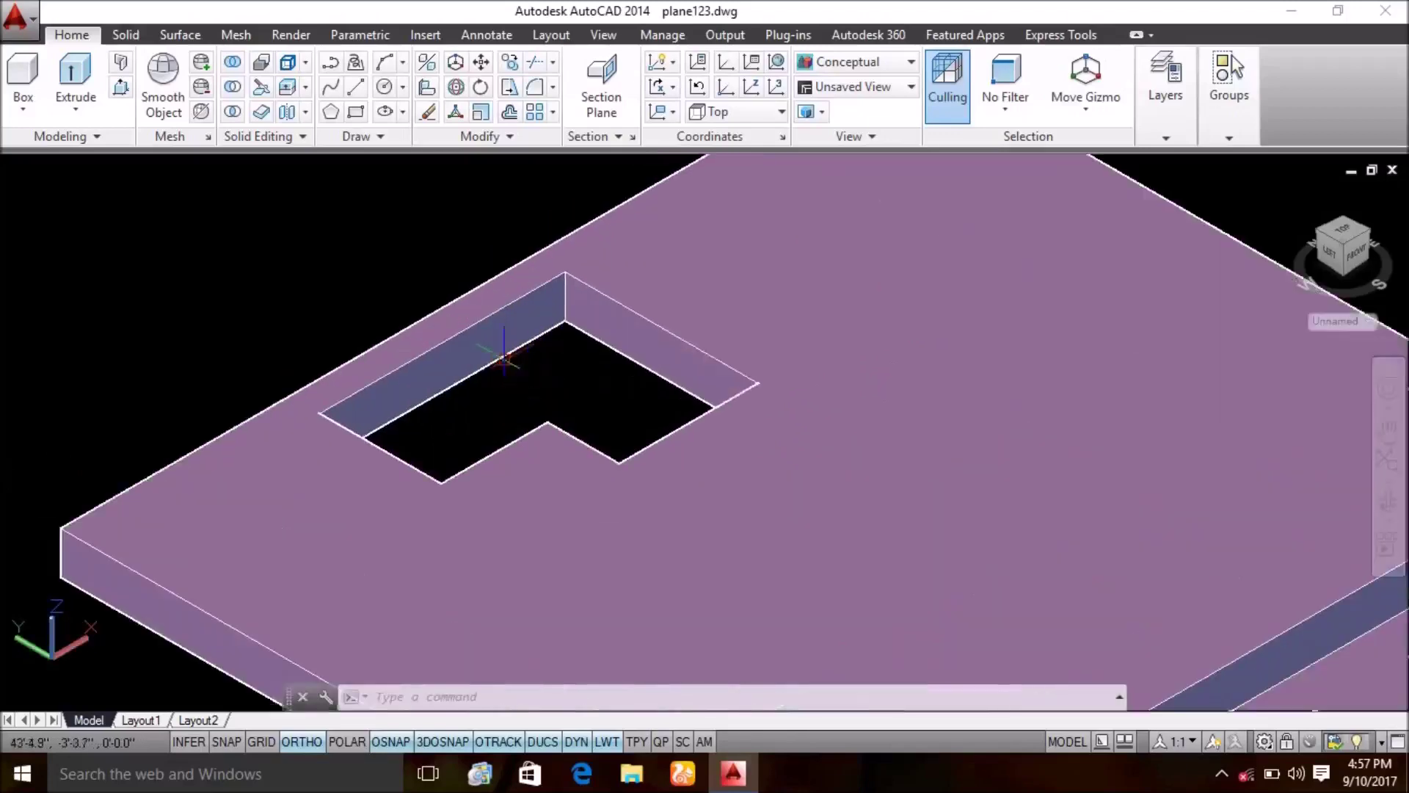
{"action": "middle_click_drag", "start_coordinate": [505, 359], "coordinate": [514, 345], "text": "shift"}
{"action": "middle_click_drag", "start_coordinate": [664, 341], "coordinate": [753, 351], "text": "shift"}
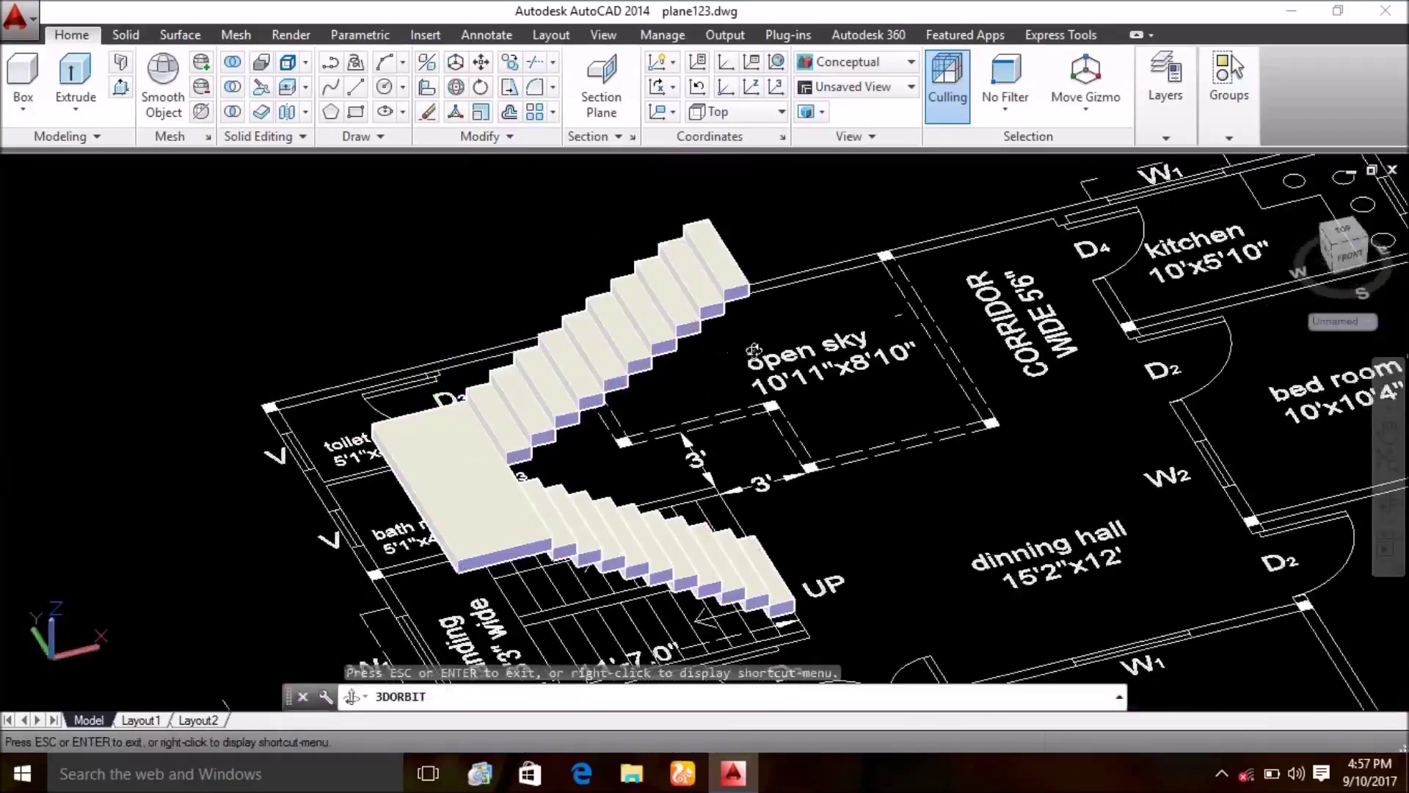
{"action": "scroll", "coordinate": [783, 389], "scroll_direction": "down", "scroll_amount": 1}
{"action": "scroll", "coordinate": [734, 397], "scroll_direction": "down", "scroll_amount": 2}
{"action": "scroll", "coordinate": [661, 411], "scroll_direction": "down", "scroll_amount": 1}
{"action": "scroll", "coordinate": [606, 426], "scroll_direction": "down", "scroll_amount": 2}
{"action": "scroll", "coordinate": [605, 426], "scroll_direction": "down", "scroll_amount": 1}
{"action": "scroll", "coordinate": [286, 460], "scroll_direction": "down", "scroll_amount": 2}
{"action": "scroll", "coordinate": [653, 460], "scroll_direction": "down", "scroll_amount": 1}
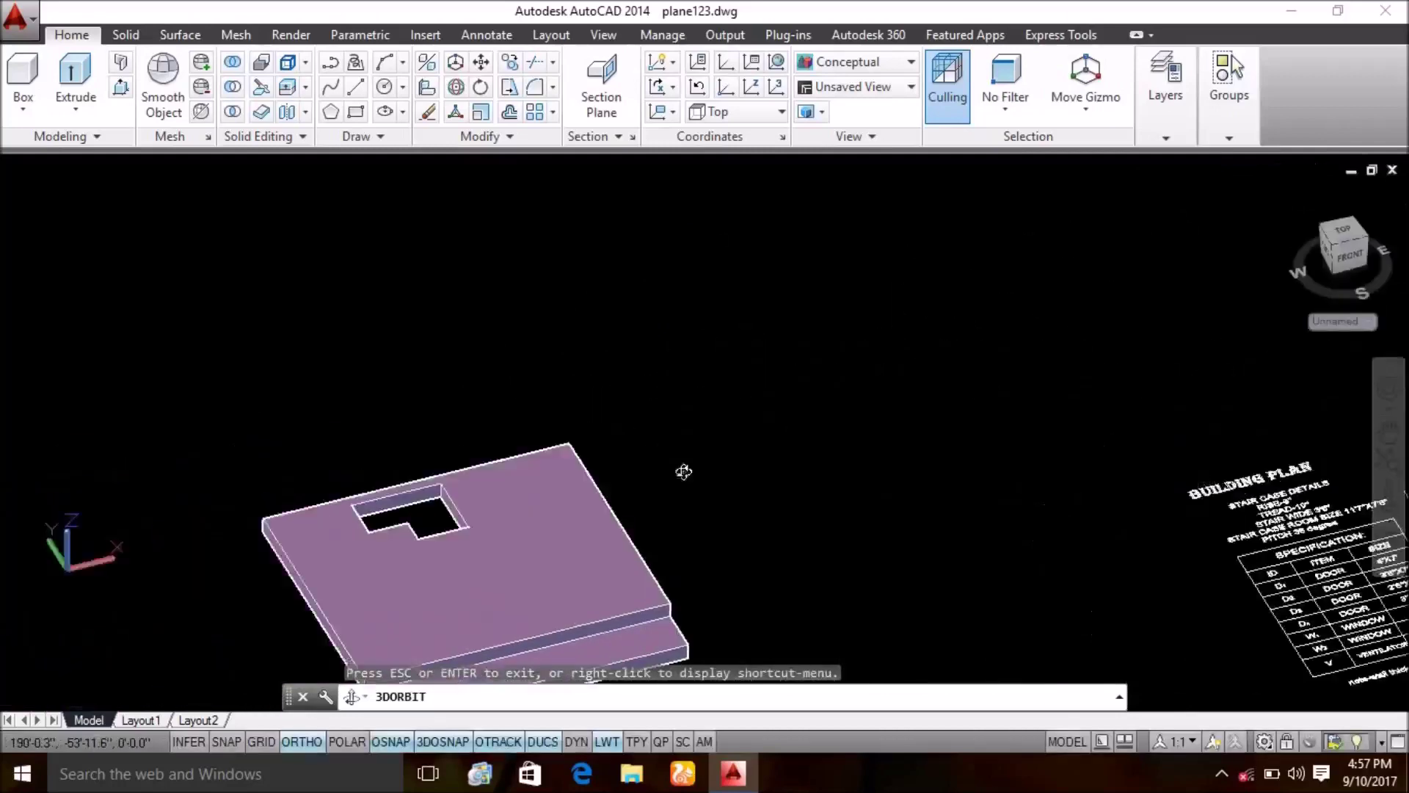
{"action": "scroll", "coordinate": [683, 472], "scroll_direction": "down", "scroll_amount": 1}
{"action": "mouse_move", "coordinate": [511, 510]}
{"action": "left_mouse_down"}
{"action": "mouse_move", "coordinate": [602, 466]}
{"action": "mouse_move", "coordinate": [649, 479]}
{"action": "mouse_move", "coordinate": [639, 460]}
{"action": "mouse_move", "coordinate": [714, 437]}
{"action": "mouse_move", "coordinate": [591, 412]}
{"action": "mouse_move", "coordinate": [584, 540]}
{"action": "mouse_move", "coordinate": [513, 536]}
{"action": "mouse_move", "coordinate": [554, 585]}
{"action": "mouse_move", "coordinate": [596, 511]}
{"action": "left_mouse_up"}
- End the orbit from the shortcut menu and expand the layer controls
{"action": "right_click", "coordinate": [337, 173]}
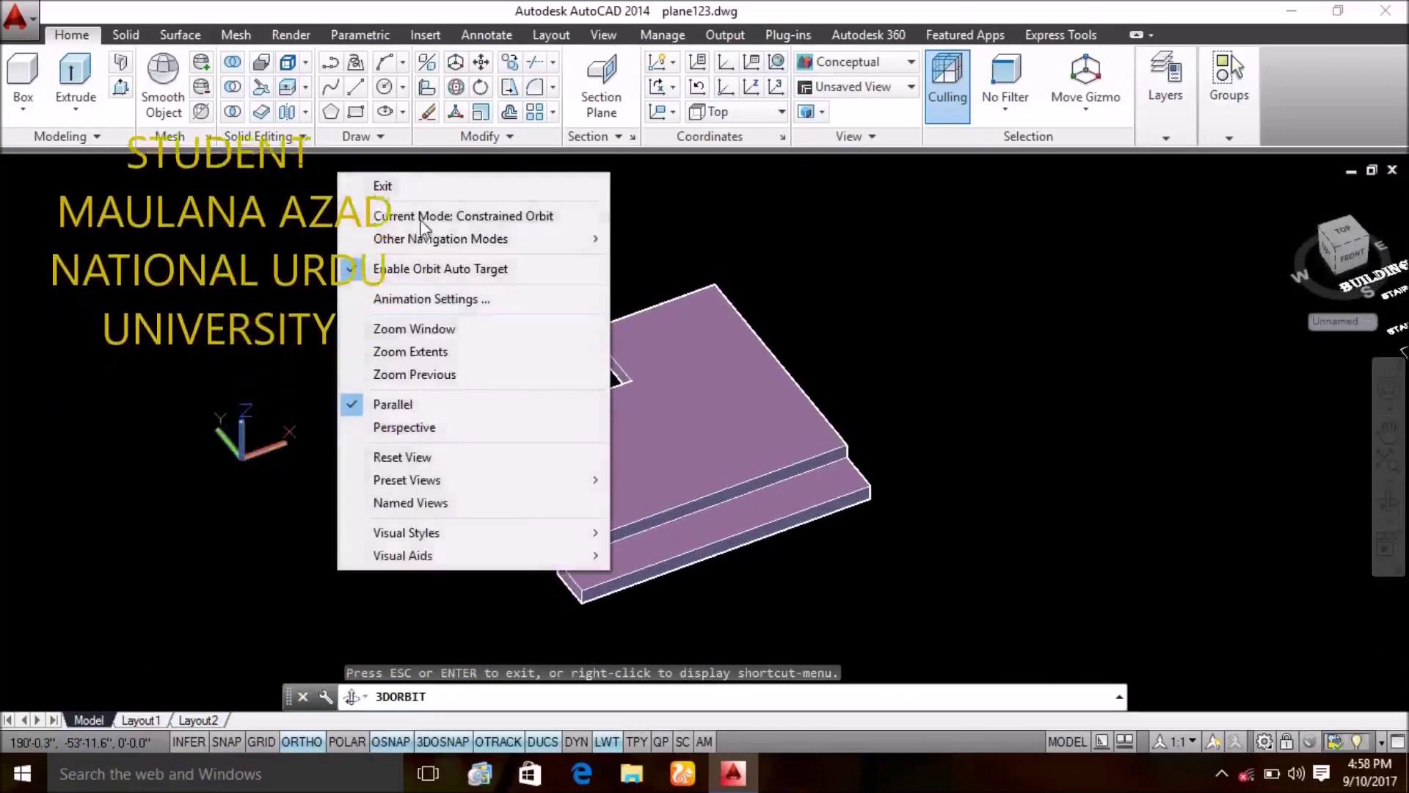
{"action": "left_click", "coordinate": [422, 185]}
{"action": "left_click", "coordinate": [1166, 84]}
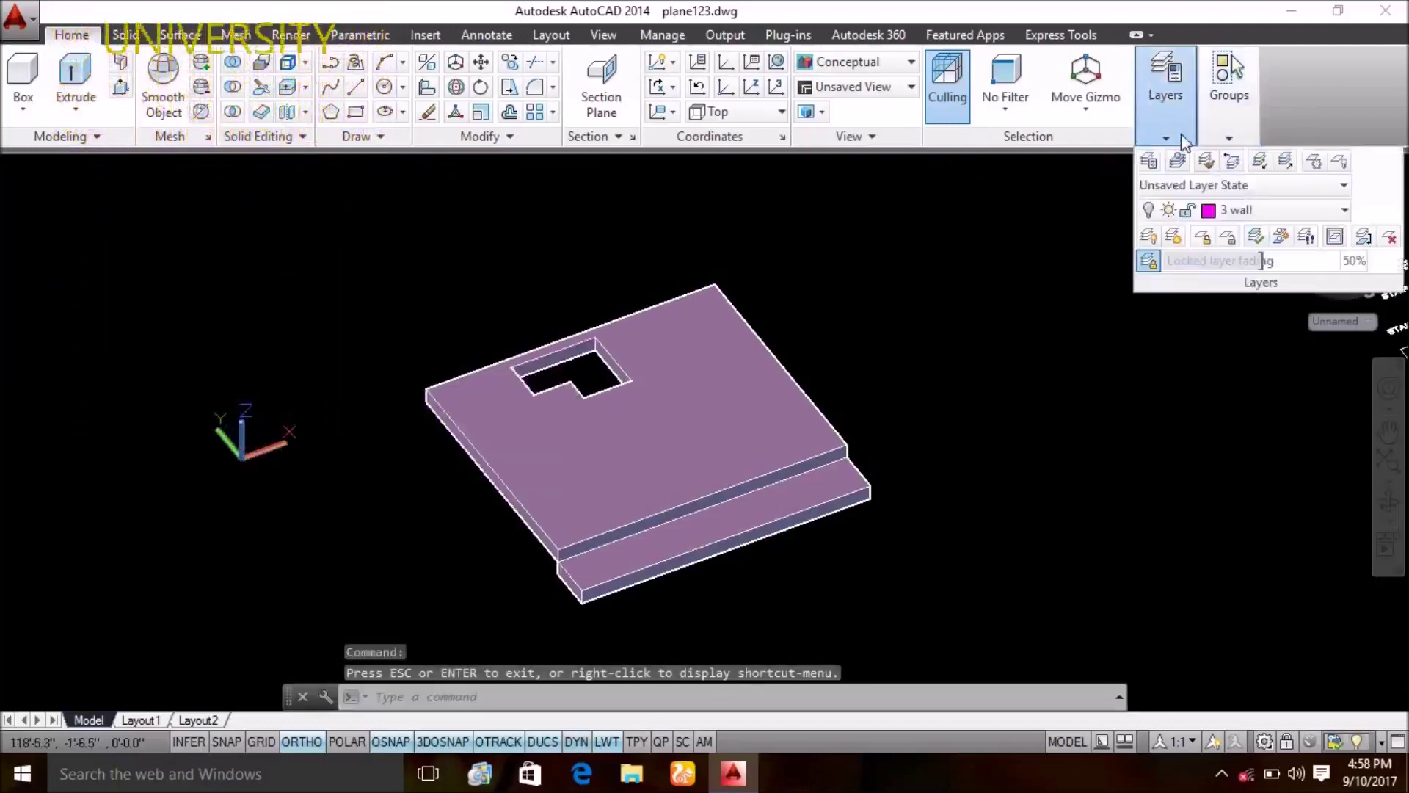
- Switch on the 2 PLASTER and 3 wall layers from the Layers dropdown
{"action": "left_click", "coordinate": [1233, 211]}
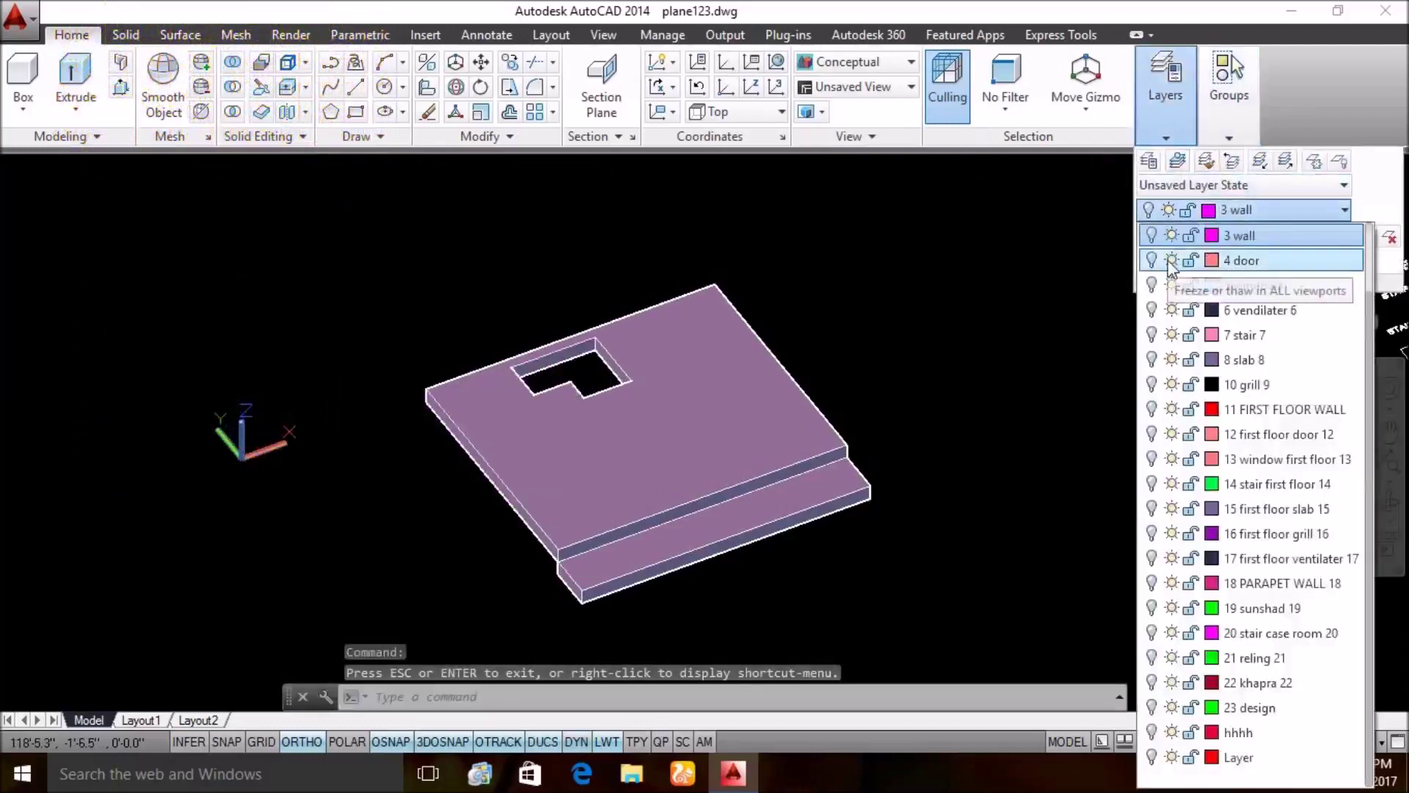
{"action": "left_click", "coordinate": [1151, 284]}
{"action": "scroll", "coordinate": [587, 380], "scroll_direction": "up", "scroll_amount": 3}
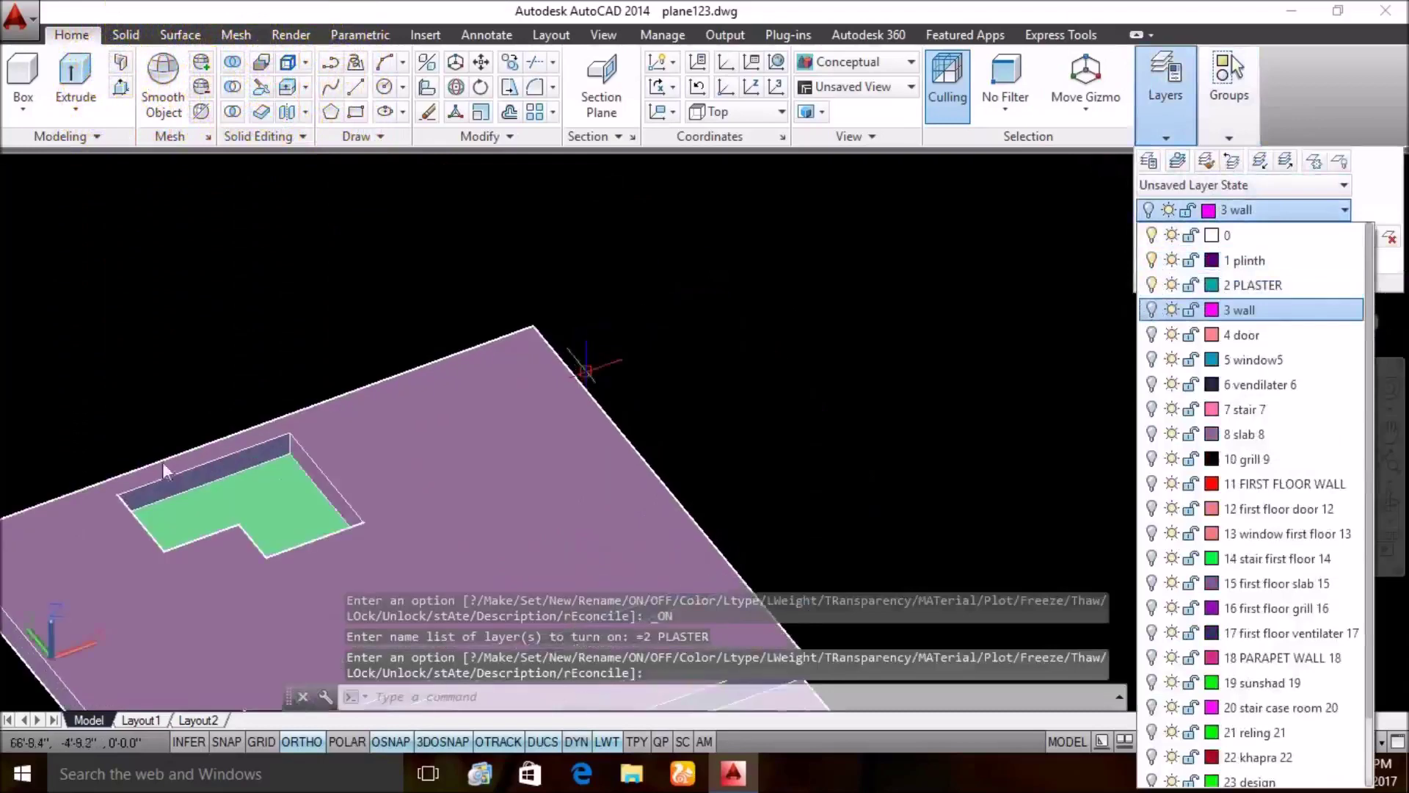
{"action": "scroll", "coordinate": [195, 520], "scroll_direction": "down", "scroll_amount": 3}
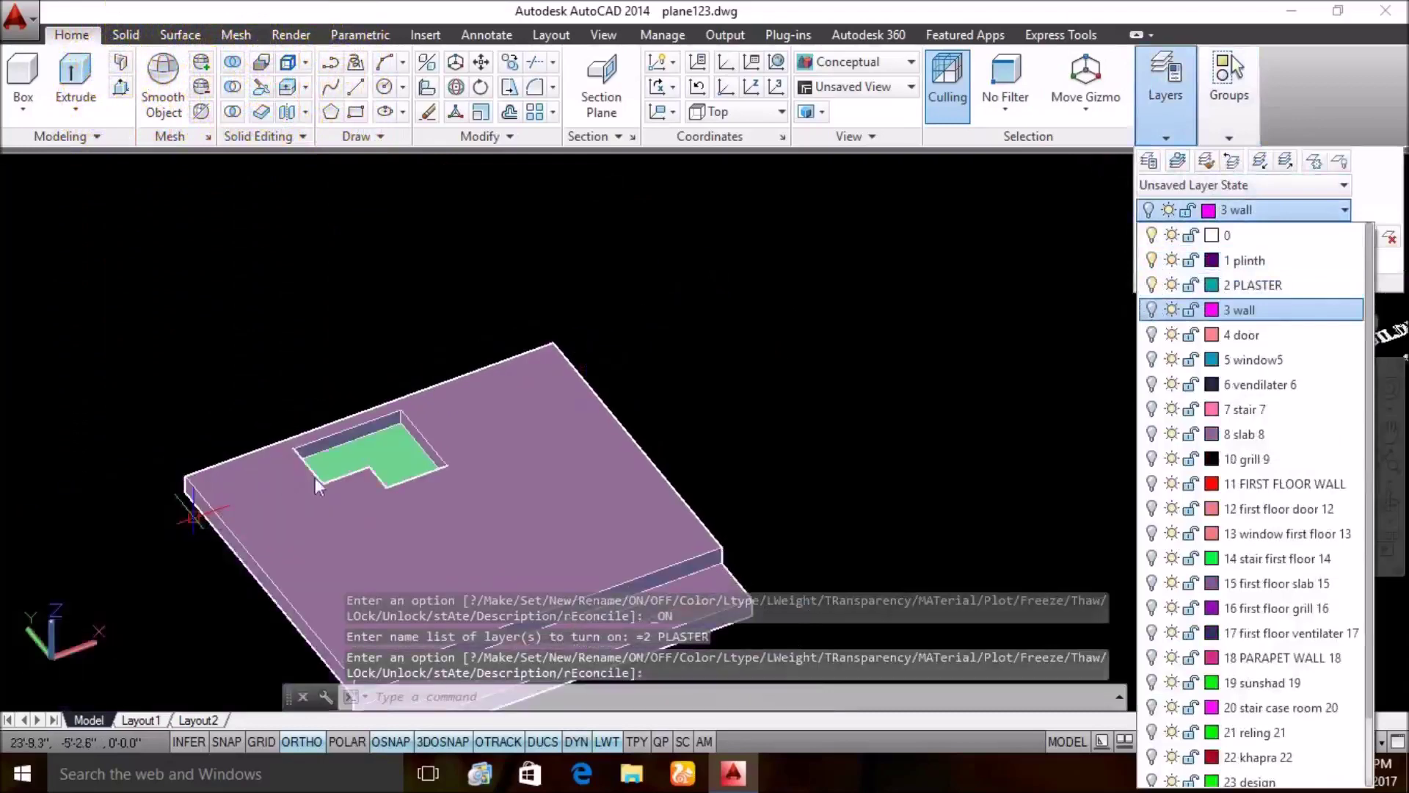
{"action": "middle_click_drag", "start_coordinate": [353, 474], "coordinate": [428, 402]}
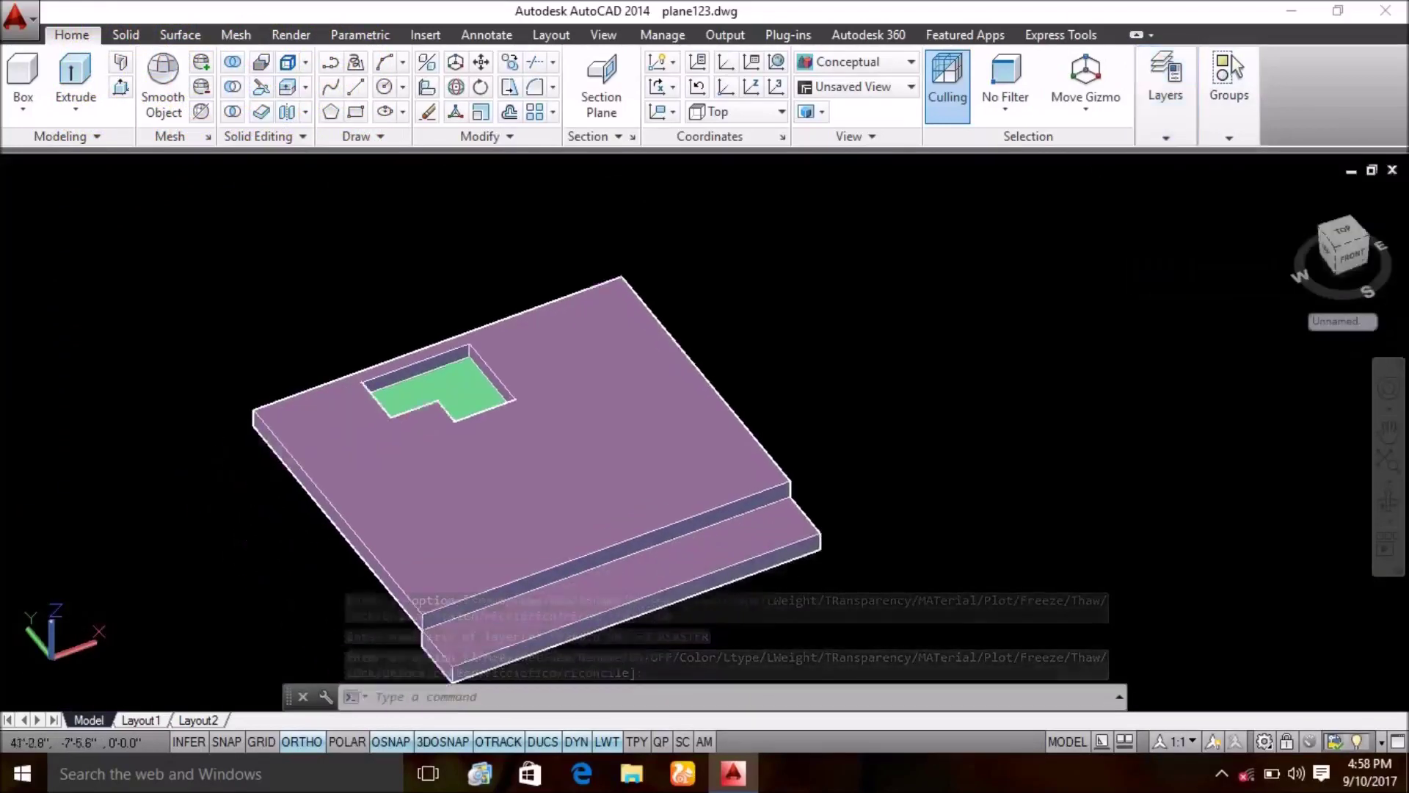
{"action": "left_click", "coordinate": [1165, 138]}
{"action": "left_click", "coordinate": [1345, 210]}
{"action": "left_click", "coordinate": [1152, 309]}
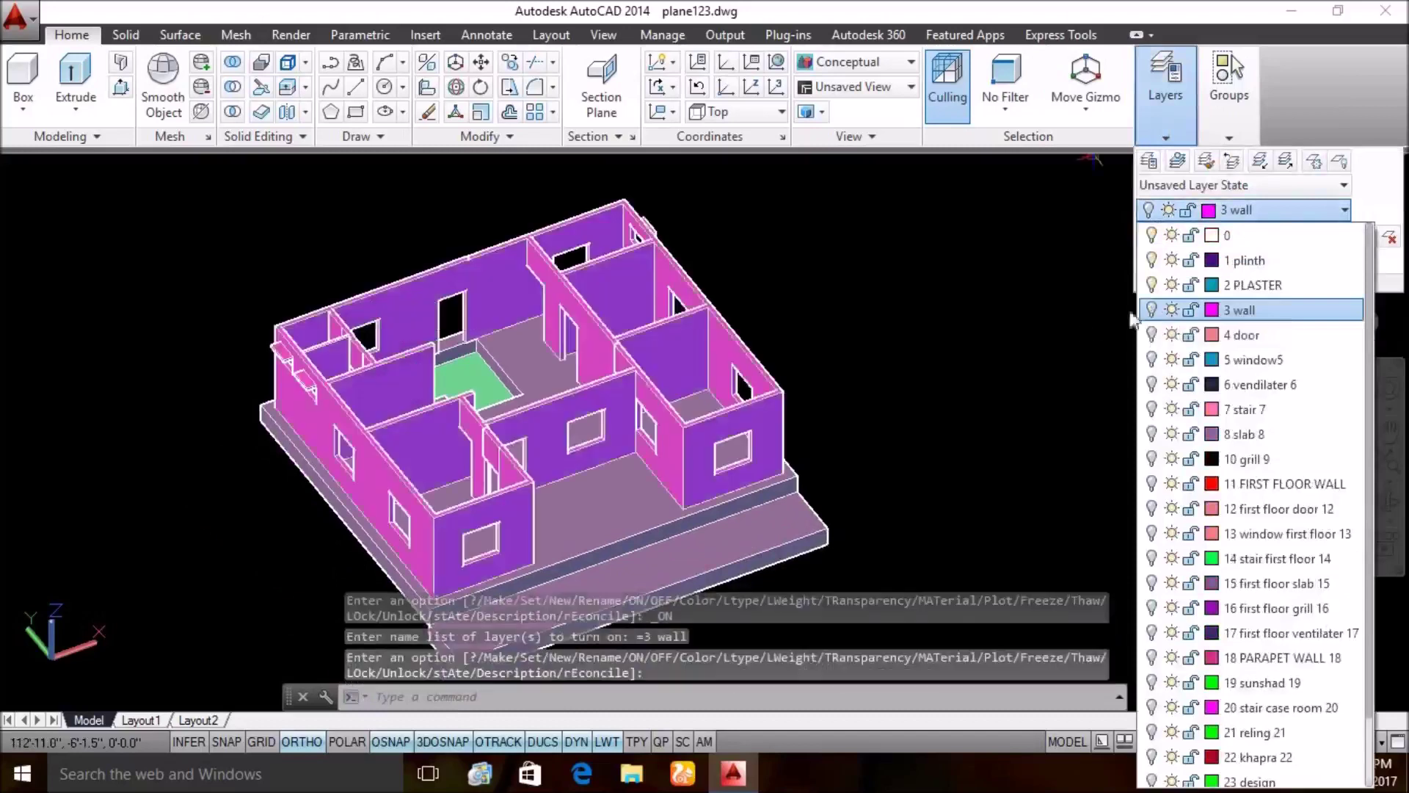
{"action": "left_click", "coordinate": [905, 386]}
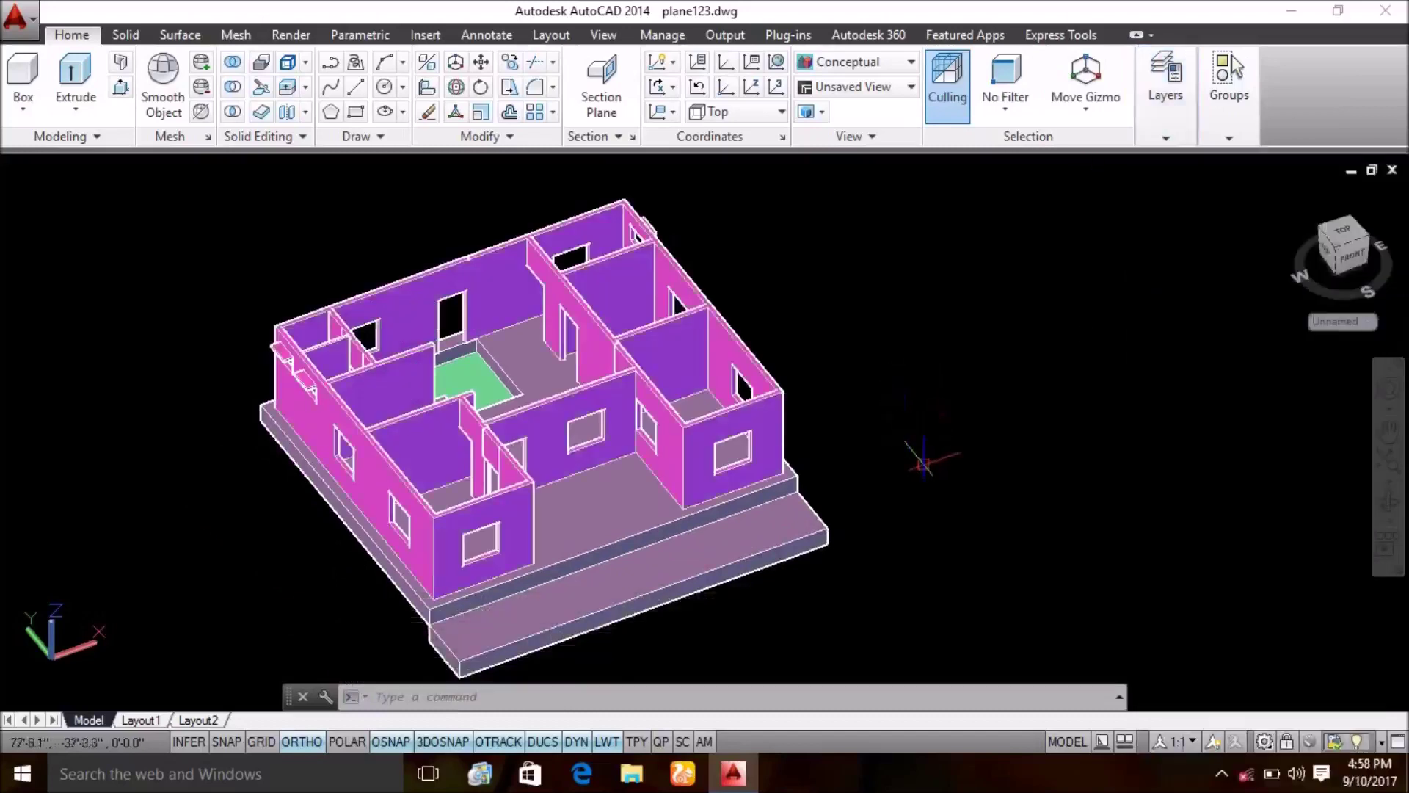
- Orbit and zoom the walled model toward the first-floor plan and its Building Plan table
{"action": "middle_click_drag", "start_coordinate": [619, 470], "coordinate": [645, 454]}
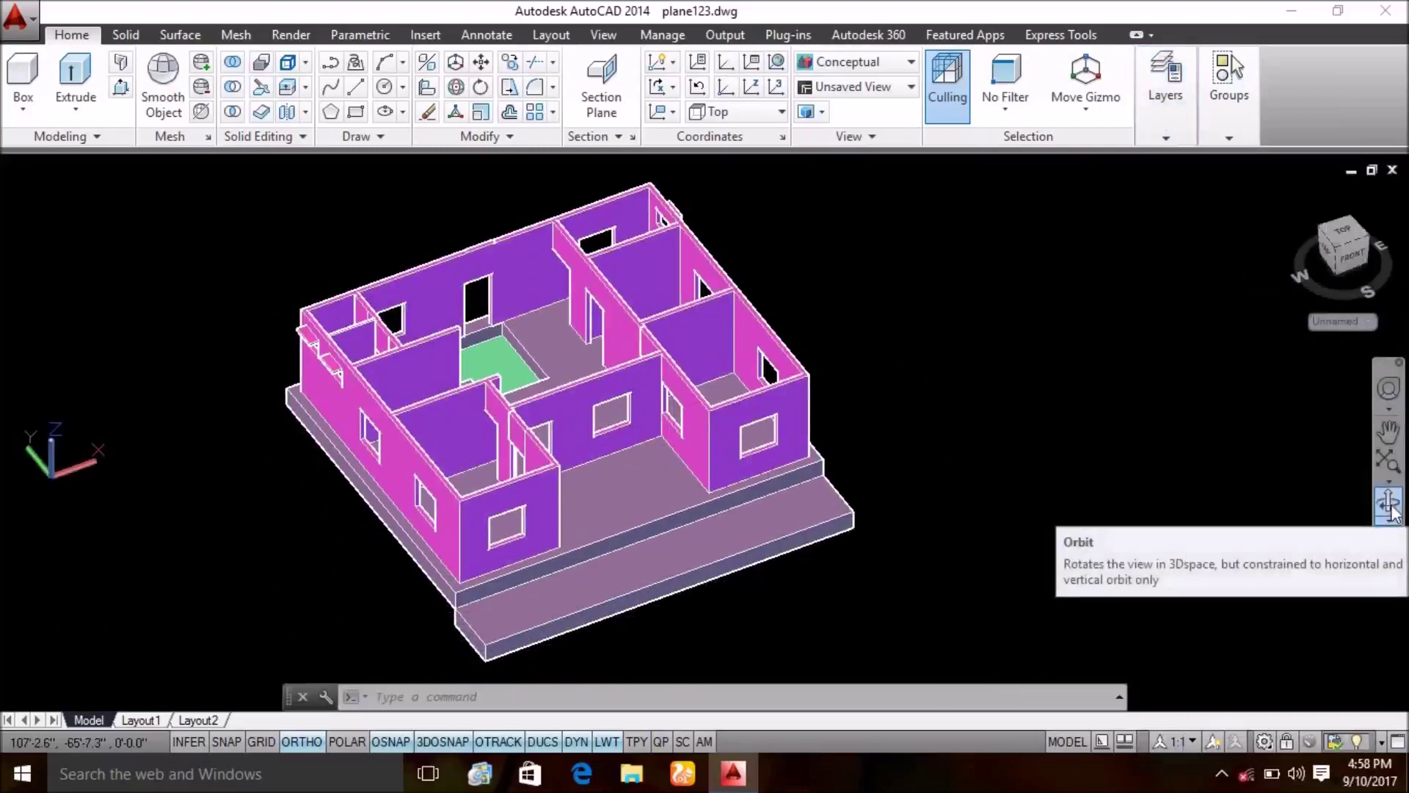
{"action": "left_click", "coordinate": [1389, 505]}
{"action": "mouse_move", "coordinate": [953, 522]}
{"action": "left_mouse_down"}
{"action": "mouse_move", "coordinate": [893, 517]}
{"action": "mouse_move", "coordinate": [969, 516]}
{"action": "mouse_move", "coordinate": [494, 482]}
{"action": "mouse_move", "coordinate": [736, 549]}
{"action": "left_mouse_up"}
{"action": "scroll", "coordinate": [773, 528], "scroll_direction": "up", "scroll_amount": 2}
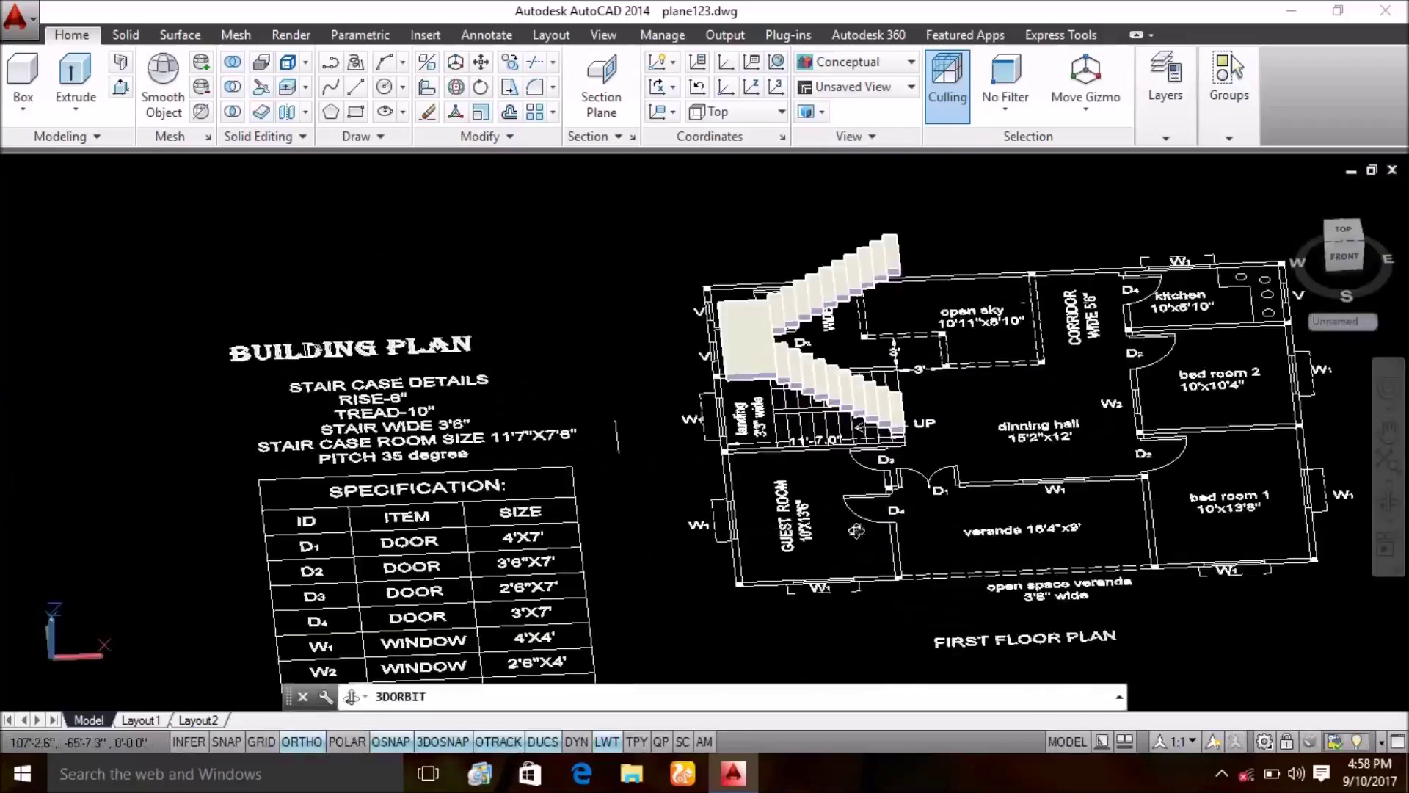
{"action": "scroll", "coordinate": [1009, 560], "scroll_direction": "up", "scroll_amount": 2}
{"action": "scroll", "coordinate": [1027, 550], "scroll_direction": "up", "scroll_amount": 2}
{"action": "scroll", "coordinate": [1064, 536], "scroll_direction": "up", "scroll_amount": 2}
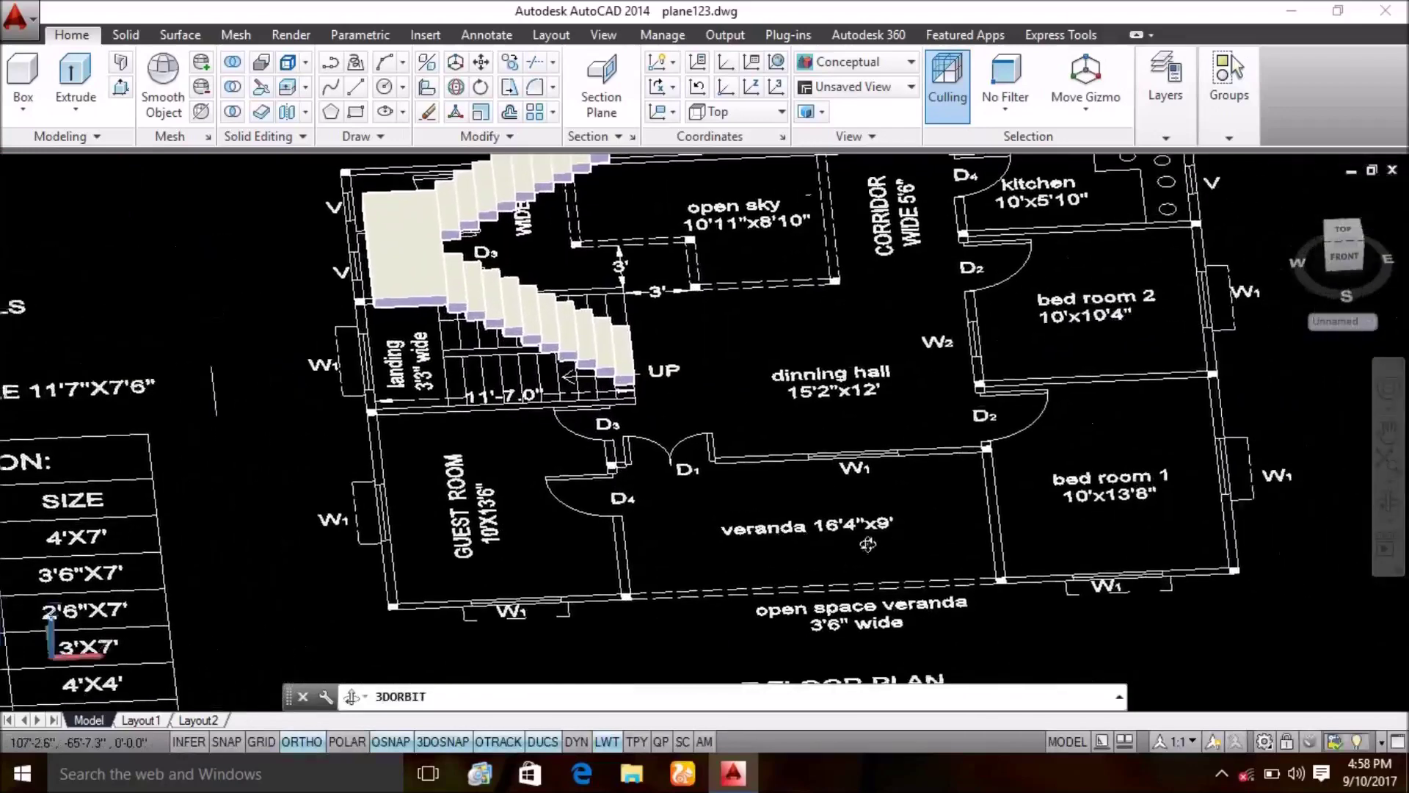
{"action": "scroll", "coordinate": [1100, 522], "scroll_direction": "up", "scroll_amount": 1}
{"action": "left_click_drag", "start_coordinate": [1087, 558], "coordinate": [767, 443]}
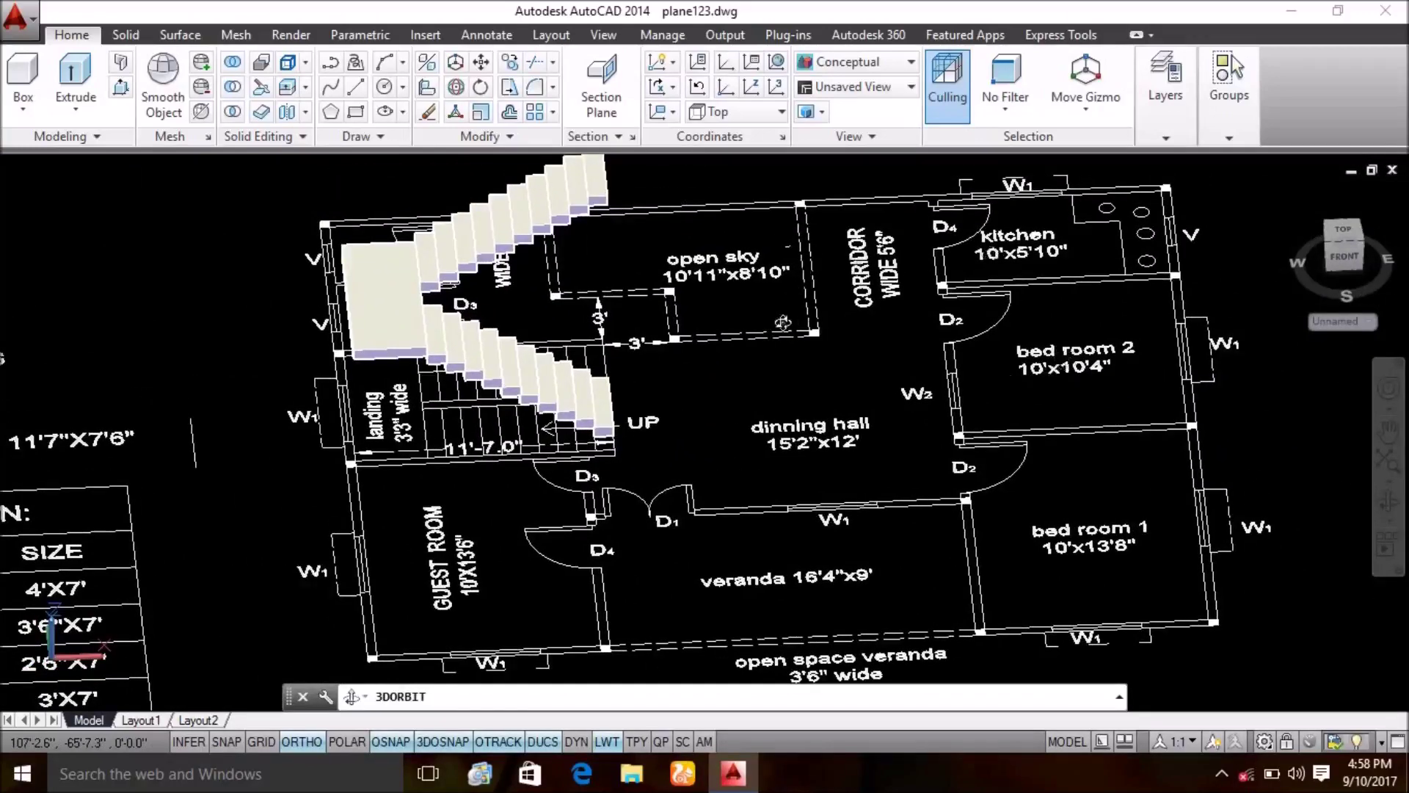
{"action": "left_click_drag", "start_coordinate": [783, 323], "coordinate": [743, 379]}
{"action": "mouse_move", "coordinate": [721, 578]}
{"action": "left_mouse_down"}
{"action": "mouse_move", "coordinate": [830, 604]}
{"action": "mouse_move", "coordinate": [407, 395]}
{"action": "mouse_move", "coordinate": [387, 405]}
{"action": "mouse_move", "coordinate": [940, 439]}
{"action": "mouse_move", "coordinate": [822, 450]}
{"action": "mouse_move", "coordinate": [780, 398]}
{"action": "left_mouse_up"}
- Orbit the house through oblique and steep top-down views
{"action": "mouse_move", "coordinate": [761, 460]}
{"action": "left_mouse_down"}
{"action": "mouse_move", "coordinate": [723, 403]}
{"action": "mouse_move", "coordinate": [676, 371]}
{"action": "mouse_move", "coordinate": [686, 339]}
{"action": "mouse_move", "coordinate": [808, 316]}
{"action": "left_mouse_up"}
{"action": "mouse_move", "coordinate": [903, 433]}
{"action": "left_mouse_down"}
{"action": "mouse_move", "coordinate": [890, 441]}
{"action": "mouse_move", "coordinate": [896, 415]}
{"action": "mouse_move", "coordinate": [956, 424]}
{"action": "left_mouse_up"}
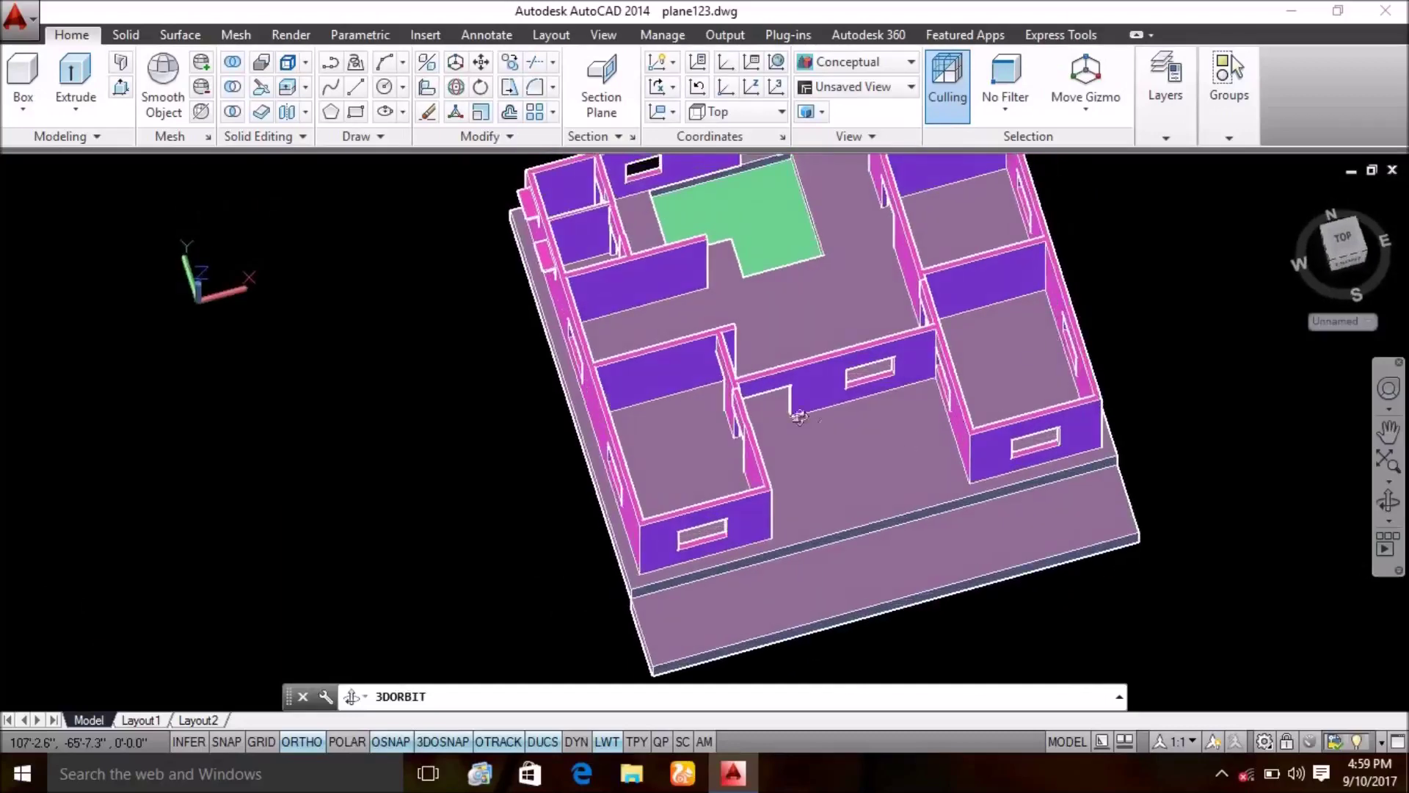
{"action": "mouse_move", "coordinate": [799, 417]}
{"action": "left_mouse_down"}
{"action": "mouse_move", "coordinate": [865, 424]}
{"action": "mouse_move", "coordinate": [815, 351]}
{"action": "left_mouse_up"}
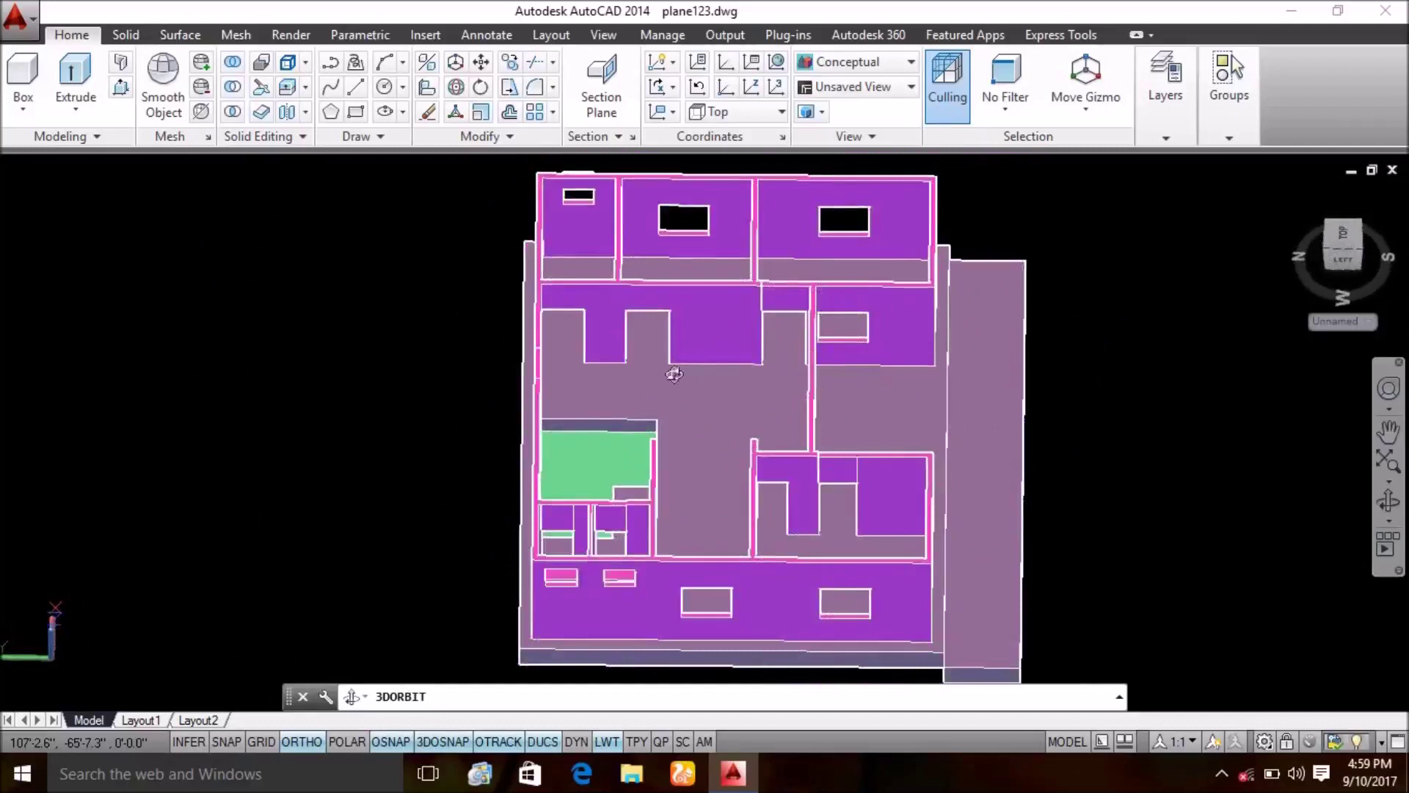
{"action": "left_click_drag", "start_coordinate": [674, 374], "coordinate": [683, 276]}
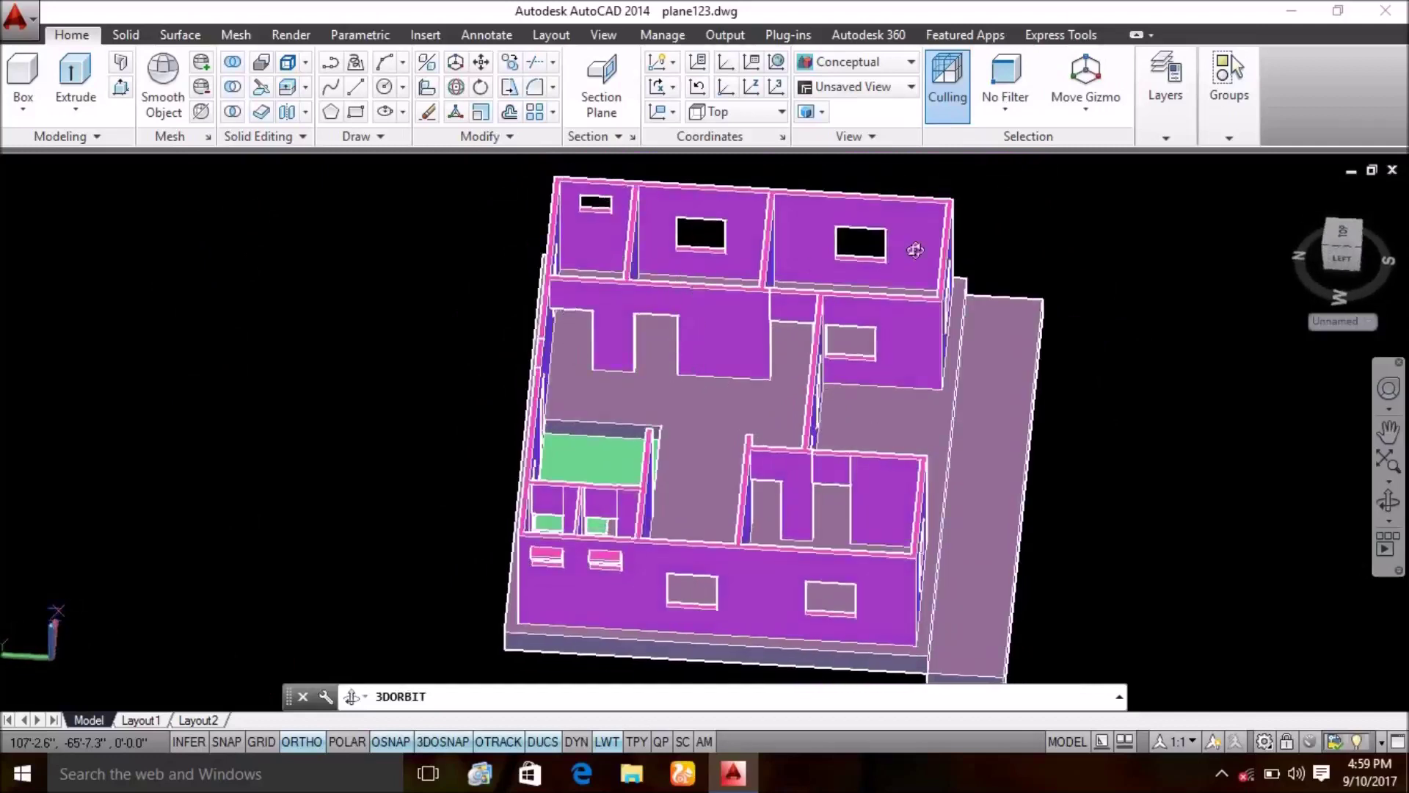
{"action": "left_click_drag", "start_coordinate": [892, 264], "coordinate": [858, 336]}
{"action": "left_click_drag", "start_coordinate": [632, 299], "coordinate": [585, 269]}
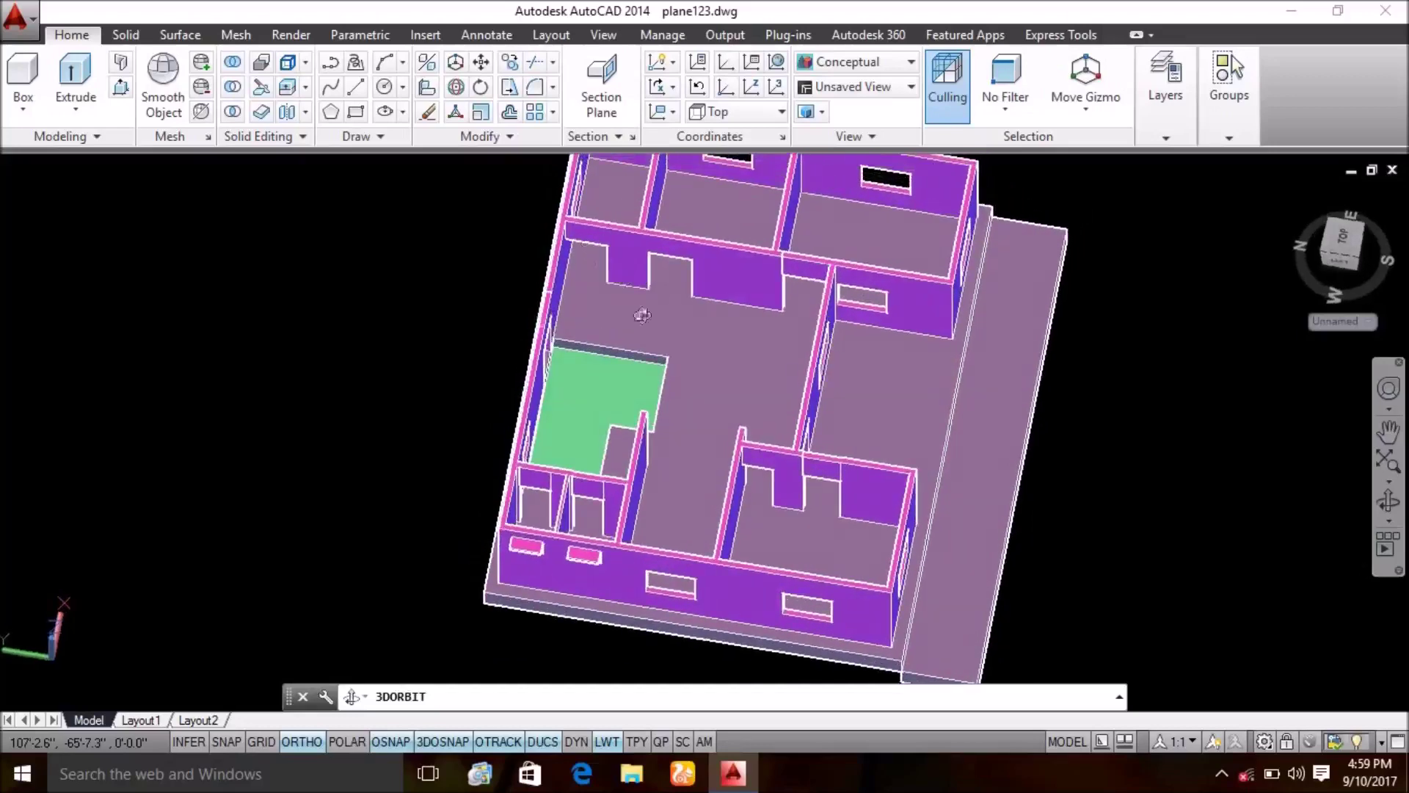
{"action": "mouse_move", "coordinate": [693, 367]}
{"action": "left_mouse_down"}
{"action": "mouse_move", "coordinate": [670, 318]}
{"action": "mouse_move", "coordinate": [658, 348]}
{"action": "mouse_move", "coordinate": [681, 266]}
{"action": "left_mouse_up"}
{"action": "left_click_drag", "start_coordinate": [663, 315], "coordinate": [747, 259]}
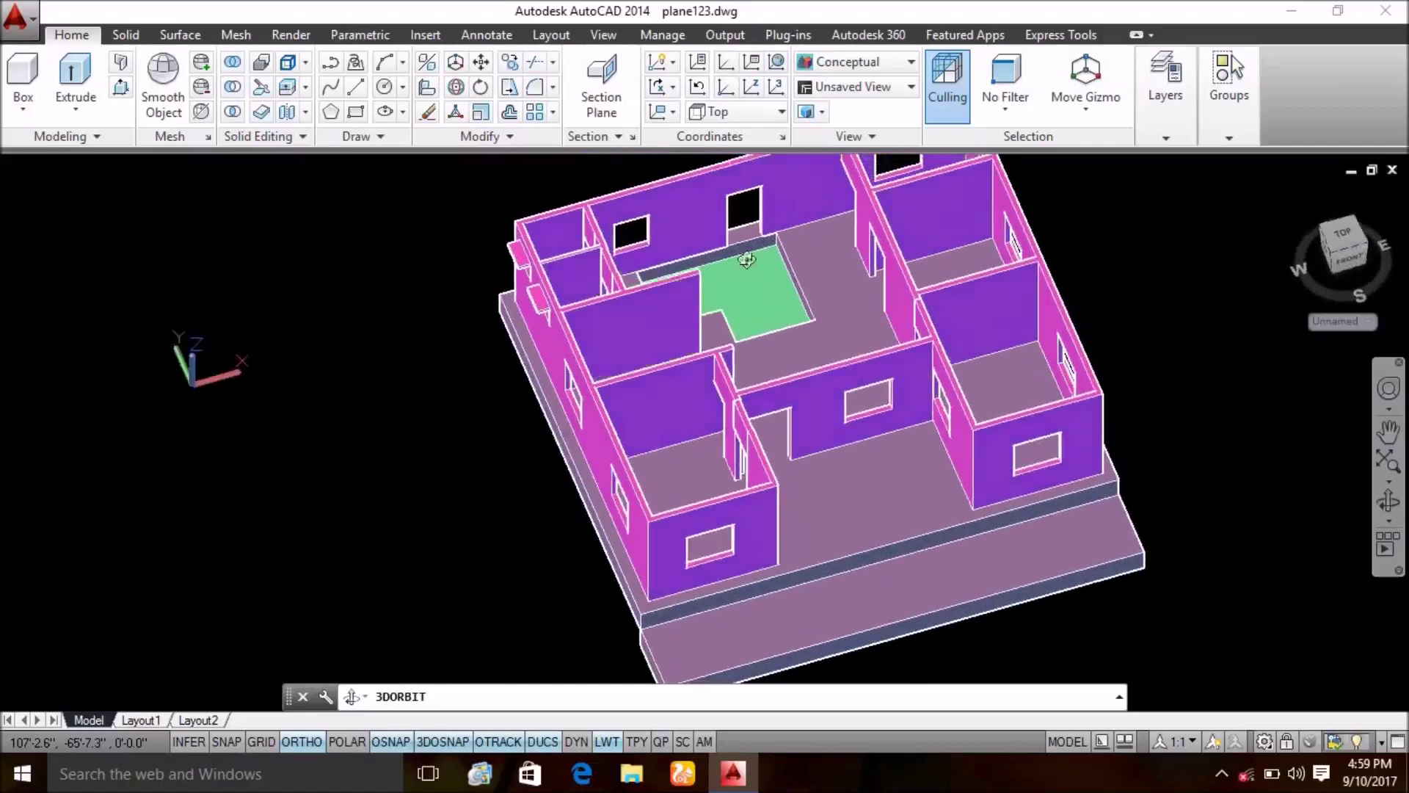
- Orbit across the rooms to a near-front top-down view and bring up the orbit menu
{"action": "left_click_drag", "start_coordinate": [779, 308], "coordinate": [1040, 359]}
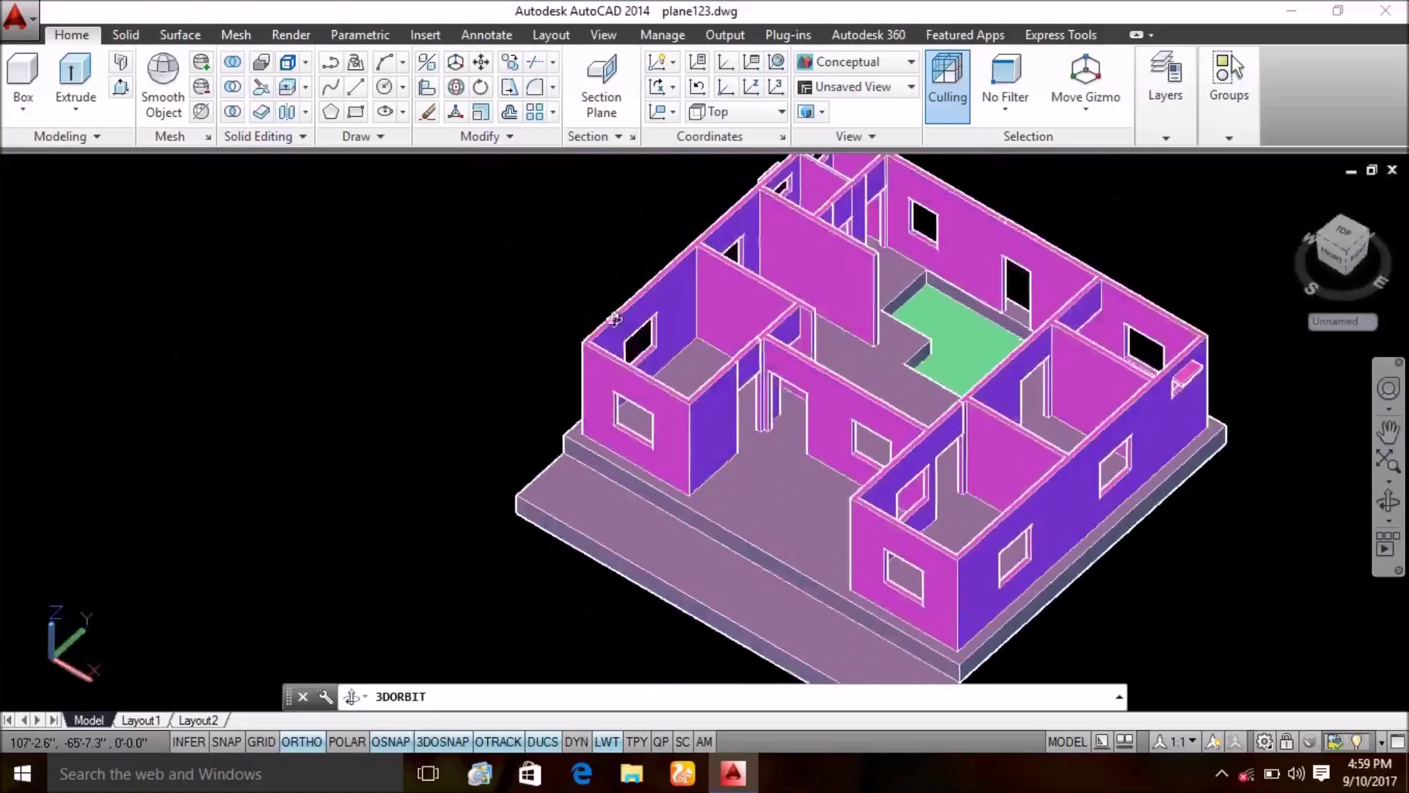
{"action": "mouse_move", "coordinate": [959, 441]}
{"action": "left_mouse_down"}
{"action": "mouse_move", "coordinate": [946, 463]}
{"action": "mouse_move", "coordinate": [910, 367]}
{"action": "mouse_move", "coordinate": [941, 318]}
{"action": "left_mouse_up"}
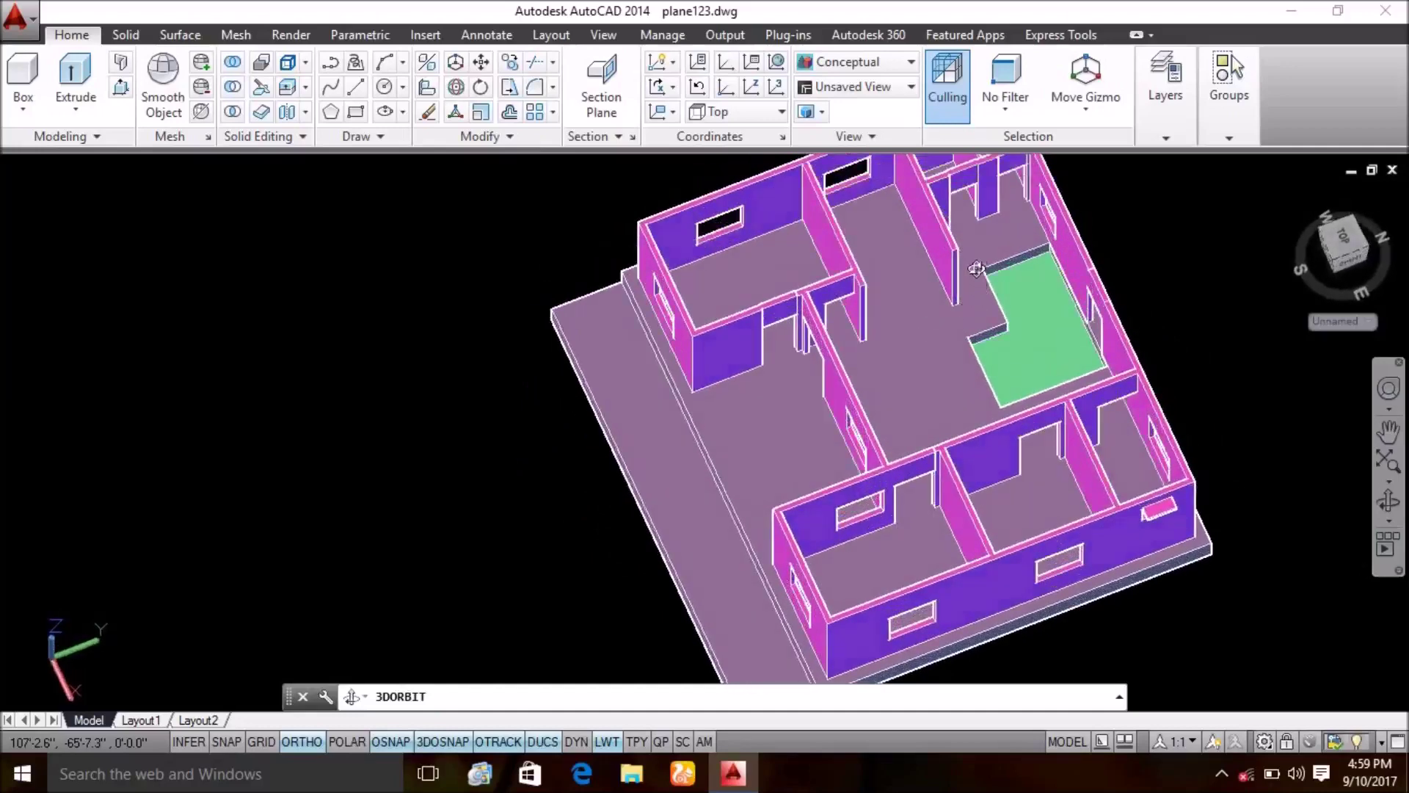
{"action": "mouse_move", "coordinate": [977, 271]}
{"action": "left_mouse_down"}
{"action": "mouse_move", "coordinate": [945, 326]}
{"action": "mouse_move", "coordinate": [933, 248]}
{"action": "mouse_move", "coordinate": [969, 281]}
{"action": "left_mouse_up"}
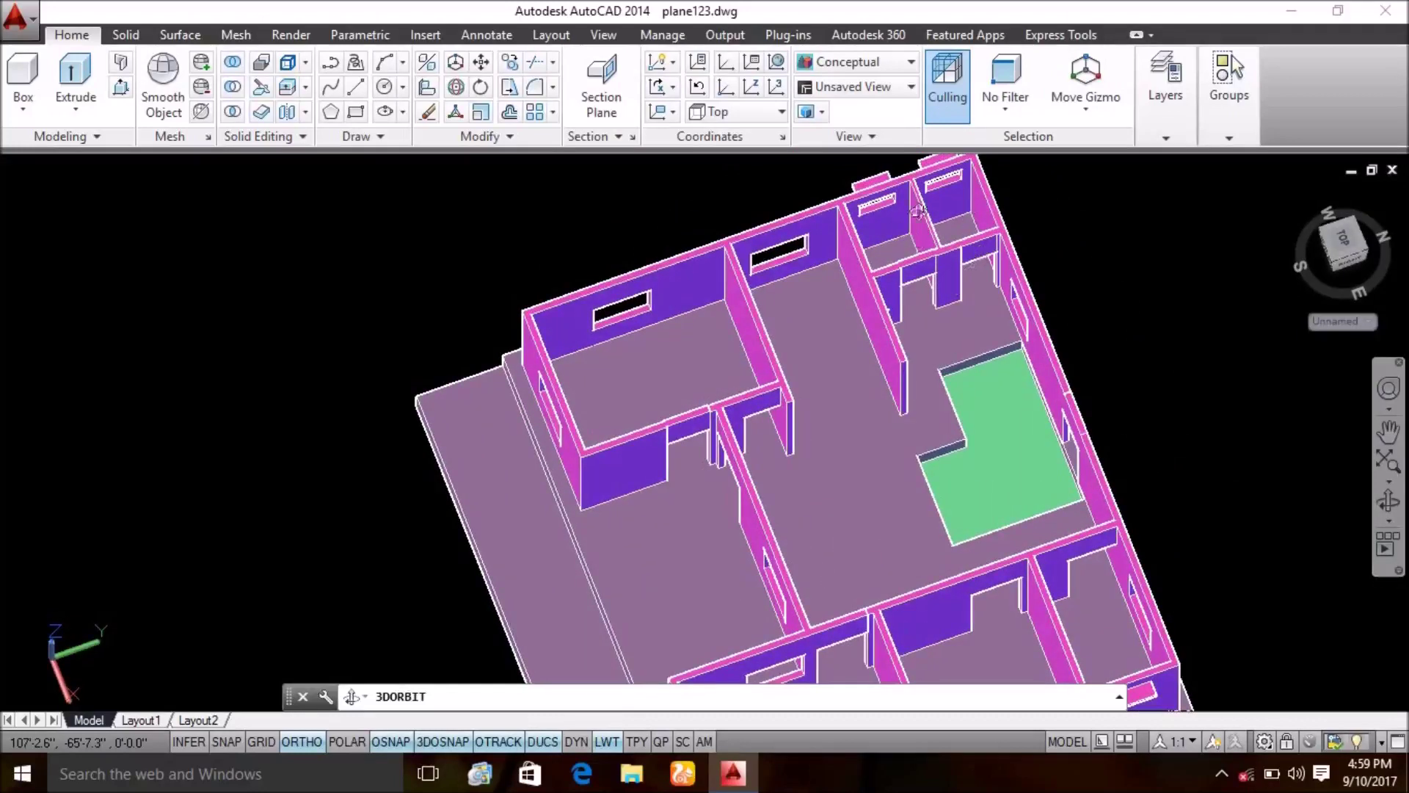
{"action": "left_click_drag", "start_coordinate": [940, 193], "coordinate": [943, 184]}
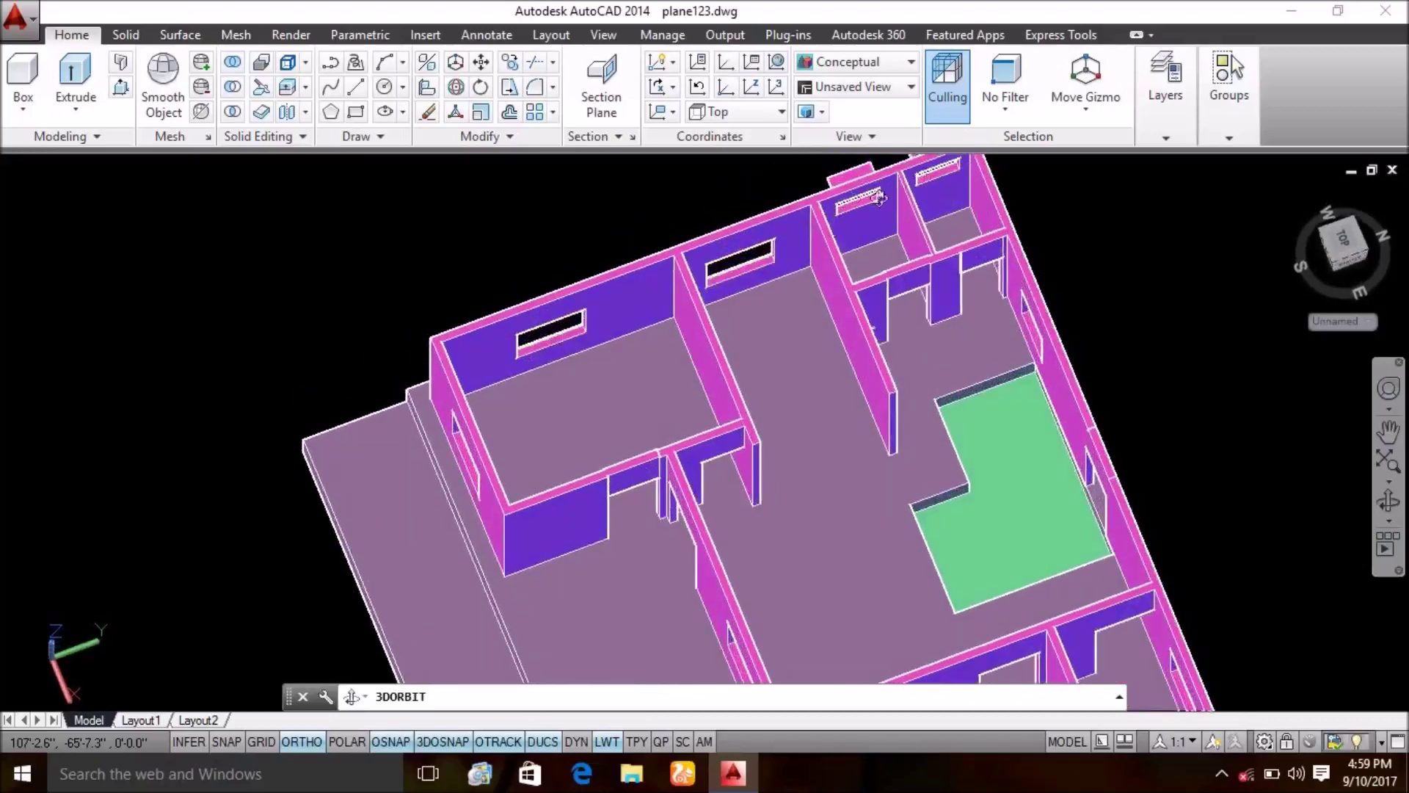
{"action": "mouse_move", "coordinate": [818, 241]}
{"action": "left_mouse_down"}
{"action": "mouse_move", "coordinate": [954, 425]}
{"action": "mouse_move", "coordinate": [461, 509]}
{"action": "mouse_move", "coordinate": [535, 491]}
{"action": "mouse_move", "coordinate": [517, 534]}
{"action": "left_mouse_up"}
{"action": "left_click_drag", "start_coordinate": [498, 588], "coordinate": [536, 539]}
{"action": "mouse_move", "coordinate": [480, 585]}
{"action": "left_mouse_down"}
{"action": "mouse_move", "coordinate": [734, 564]}
{"action": "mouse_move", "coordinate": [770, 579]}
{"action": "mouse_move", "coordinate": [910, 566]}
{"action": "mouse_move", "coordinate": [909, 592]}
{"action": "mouse_move", "coordinate": [950, 545]}
{"action": "mouse_move", "coordinate": [837, 525]}
{"action": "mouse_move", "coordinate": [922, 531]}
{"action": "left_mouse_up"}
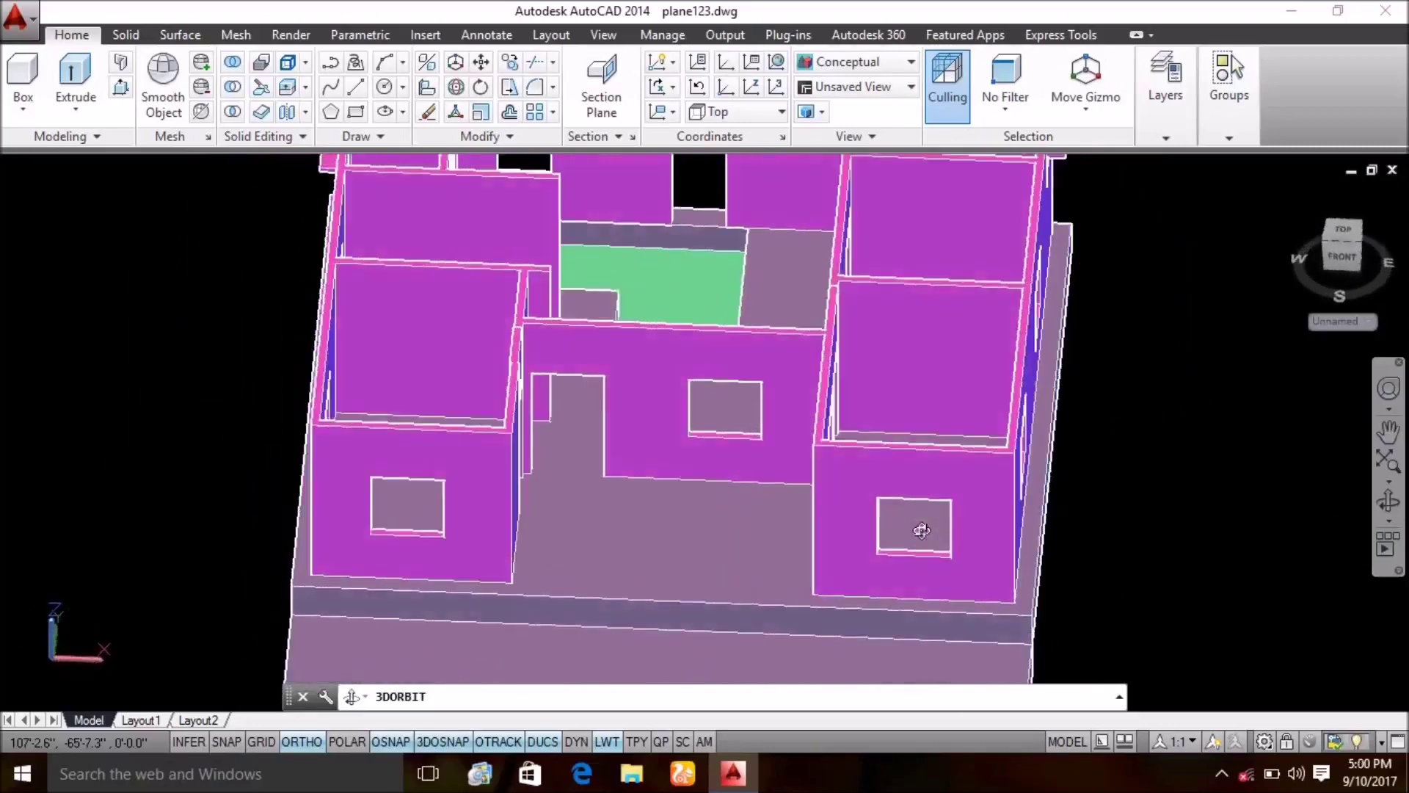
{"action": "right_click", "coordinate": [1012, 523]}
{"action": "left_click", "coordinate": [1060, 132]}
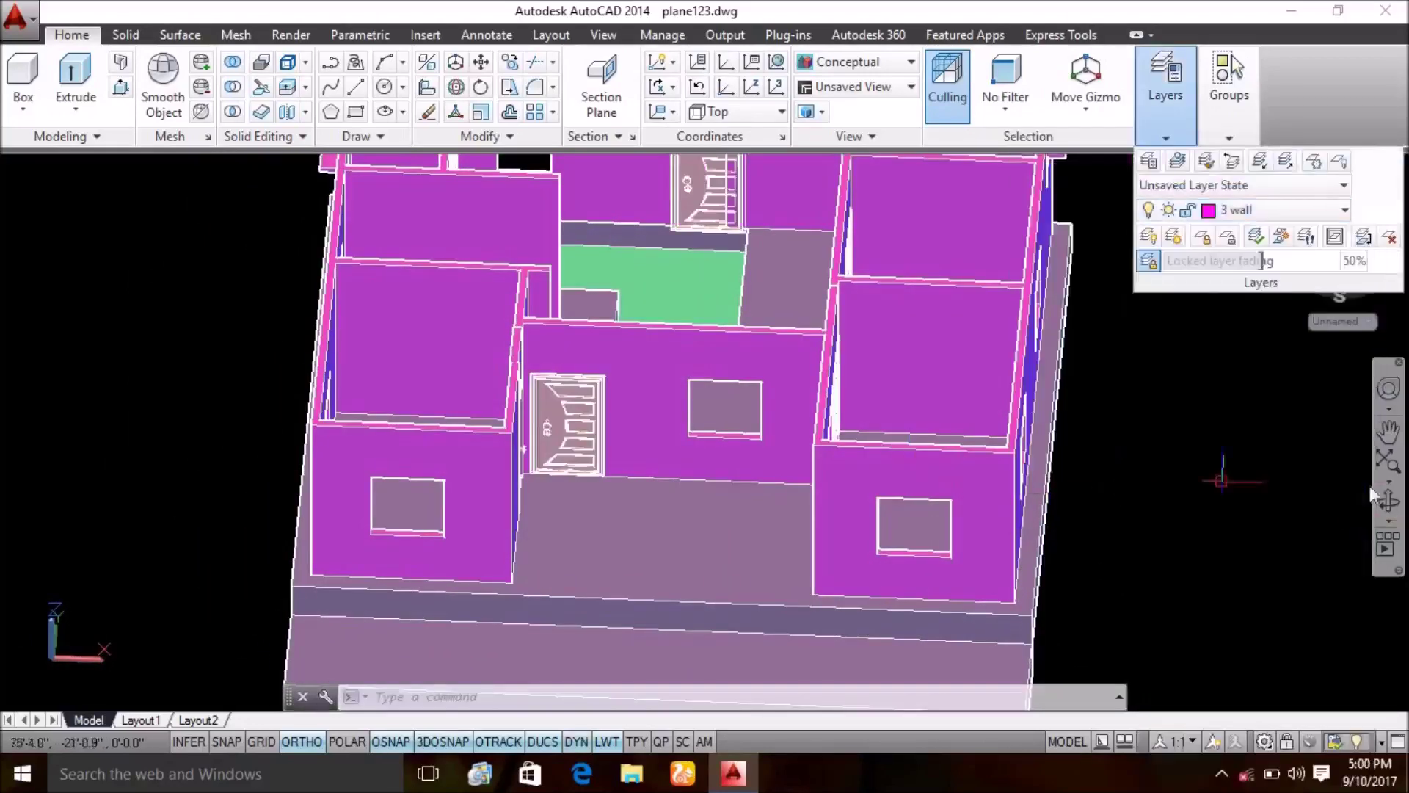
{"action": "left_click", "coordinate": [1386, 500]}
{"action": "mouse_move", "coordinate": [523, 449]}
{"action": "left_mouse_down"}
{"action": "mouse_move", "coordinate": [651, 528]}
{"action": "mouse_move", "coordinate": [577, 499]}
{"action": "mouse_move", "coordinate": [572, 482]}
{"action": "mouse_move", "coordinate": [668, 519]}
{"action": "mouse_move", "coordinate": [645, 465]}
{"action": "mouse_move", "coordinate": [638, 570]}
{"action": "mouse_move", "coordinate": [663, 579]}
{"action": "left_mouse_up"}
{"action": "scroll", "coordinate": [660, 545], "scroll_direction": "down", "scroll_amount": 5}
{"action": "scroll", "coordinate": [660, 545], "scroll_direction": "down", "scroll_amount": 3}
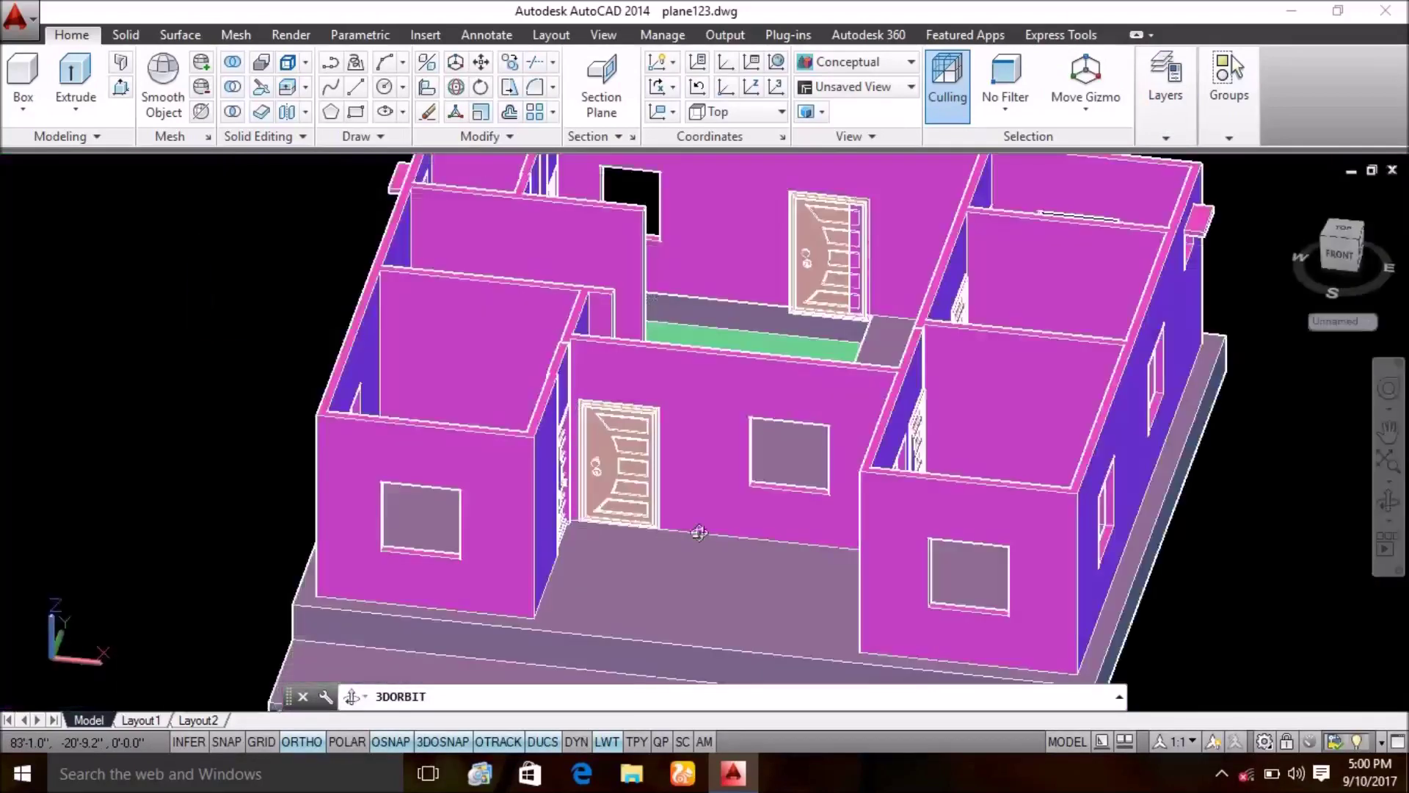
{"action": "scroll", "coordinate": [660, 545], "scroll_direction": "down", "scroll_amount": 3}
{"action": "left_click_drag", "start_coordinate": [660, 545], "coordinate": [760, 575]}
{"action": "middle_click_drag", "start_coordinate": [760, 575], "coordinate": [620, 431]}
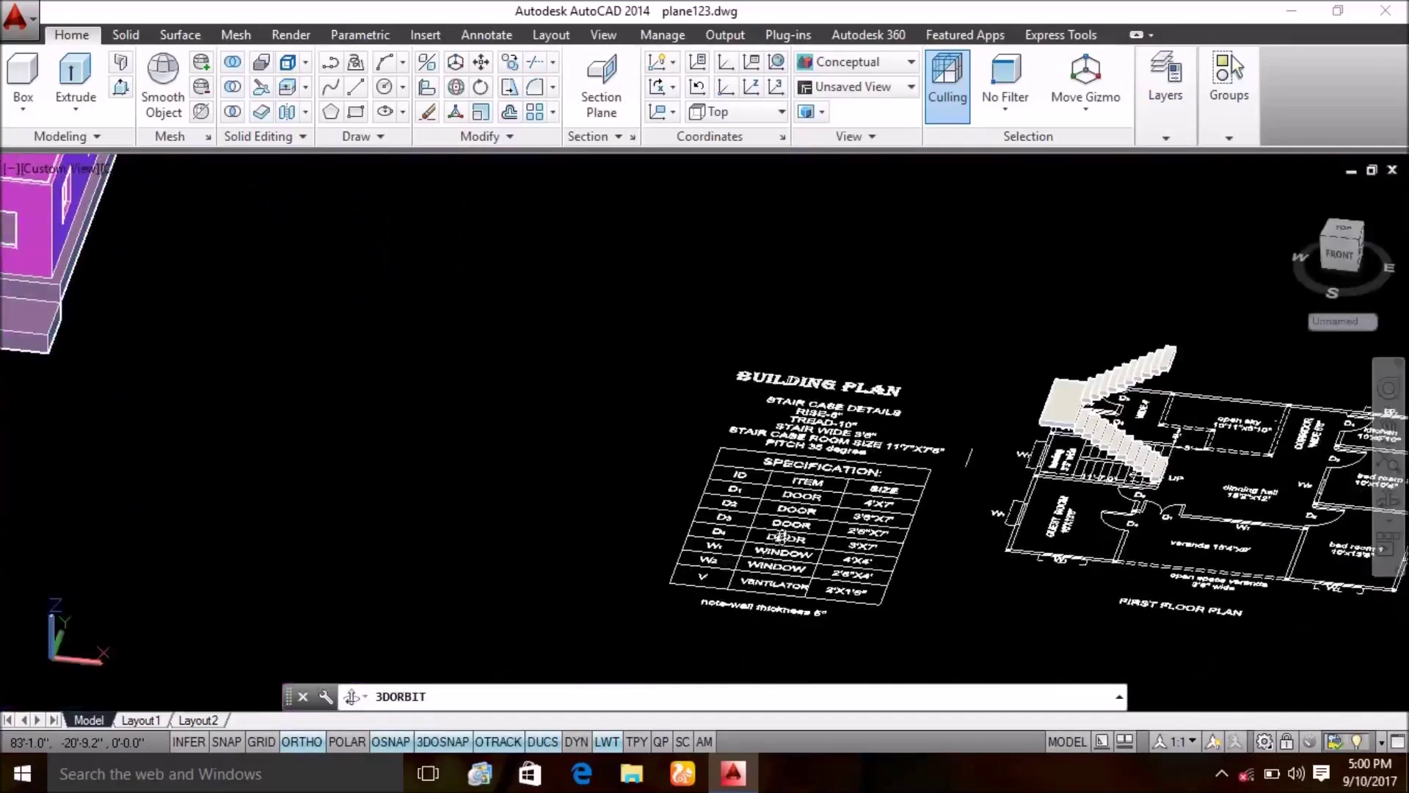
{"action": "scroll", "coordinate": [884, 496], "scroll_direction": "up", "scroll_amount": 2}
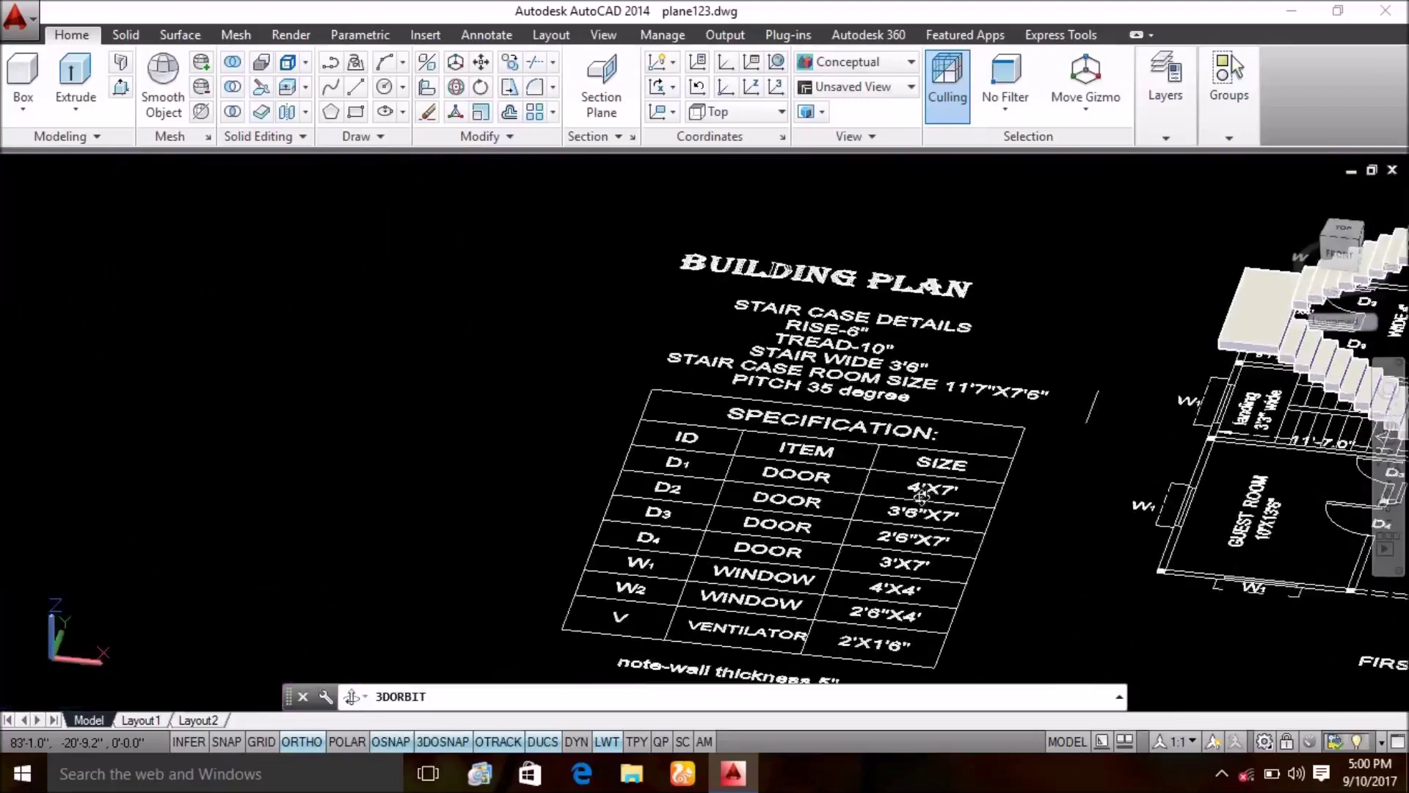
{"action": "scroll", "coordinate": [734, 455], "scroll_direction": "down", "scroll_amount": 3}
{"action": "mouse_move", "coordinate": [440, 349]}
{"action": "left_mouse_down"}
{"action": "mouse_move", "coordinate": [1097, 568]}
{"action": "mouse_move", "coordinate": [357, 372]}
{"action": "mouse_move", "coordinate": [384, 295]}
{"action": "left_mouse_up"}
{"action": "scroll", "coordinate": [749, 451], "scroll_direction": "up", "scroll_amount": 1}
{"action": "scroll", "coordinate": [748, 452], "scroll_direction": "up", "scroll_amount": 2}
{"action": "scroll", "coordinate": [749, 452], "scroll_direction": "up", "scroll_amount": 1}
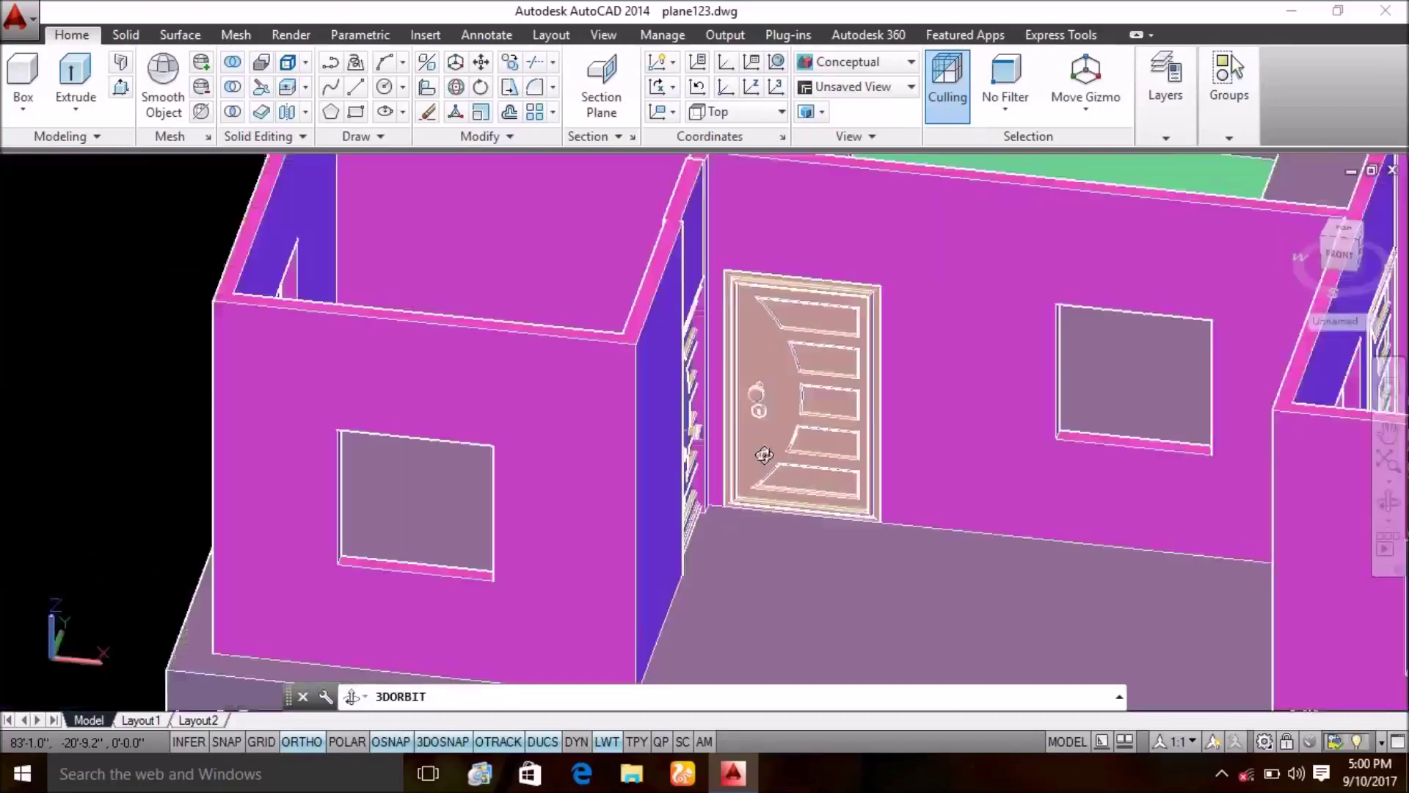
{"action": "scroll", "coordinate": [749, 452], "scroll_direction": "up", "scroll_amount": 1}
{"action": "mouse_move", "coordinate": [748, 451]}
{"action": "left_mouse_down"}
{"action": "mouse_move", "coordinate": [843, 550]}
{"action": "mouse_move", "coordinate": [819, 530]}
{"action": "mouse_move", "coordinate": [890, 411]}
{"action": "left_mouse_up"}
{"action": "scroll", "coordinate": [953, 564], "scroll_direction": "down", "scroll_amount": 5}
{"action": "mouse_move", "coordinate": [953, 563]}
{"action": "left_mouse_down"}
{"action": "mouse_move", "coordinate": [548, 605]}
{"action": "mouse_move", "coordinate": [639, 459]}
{"action": "mouse_move", "coordinate": [595, 393]}
{"action": "mouse_move", "coordinate": [534, 415]}
{"action": "mouse_move", "coordinate": [488, 403]}
{"action": "mouse_move", "coordinate": [945, 432]}
{"action": "mouse_move", "coordinate": [938, 418]}
{"action": "mouse_move", "coordinate": [961, 382]}
{"action": "mouse_move", "coordinate": [991, 411]}
{"action": "mouse_move", "coordinate": [1019, 402]}
{"action": "mouse_move", "coordinate": [734, 450]}
{"action": "mouse_move", "coordinate": [813, 494]}
{"action": "left_mouse_up"}
{"action": "scroll", "coordinate": [548, 605], "scroll_direction": "up", "scroll_amount": 2}
{"action": "scroll", "coordinate": [488, 403], "scroll_direction": "down", "scroll_amount": 5}
{"action": "right_click", "coordinate": [814, 494]}
- End the orbit and switch on the 5 window5 layer
{"action": "left_click", "coordinate": [857, 109]}
{"action": "left_click", "coordinate": [1165, 81]}
{"action": "left_click", "coordinate": [1281, 210]}
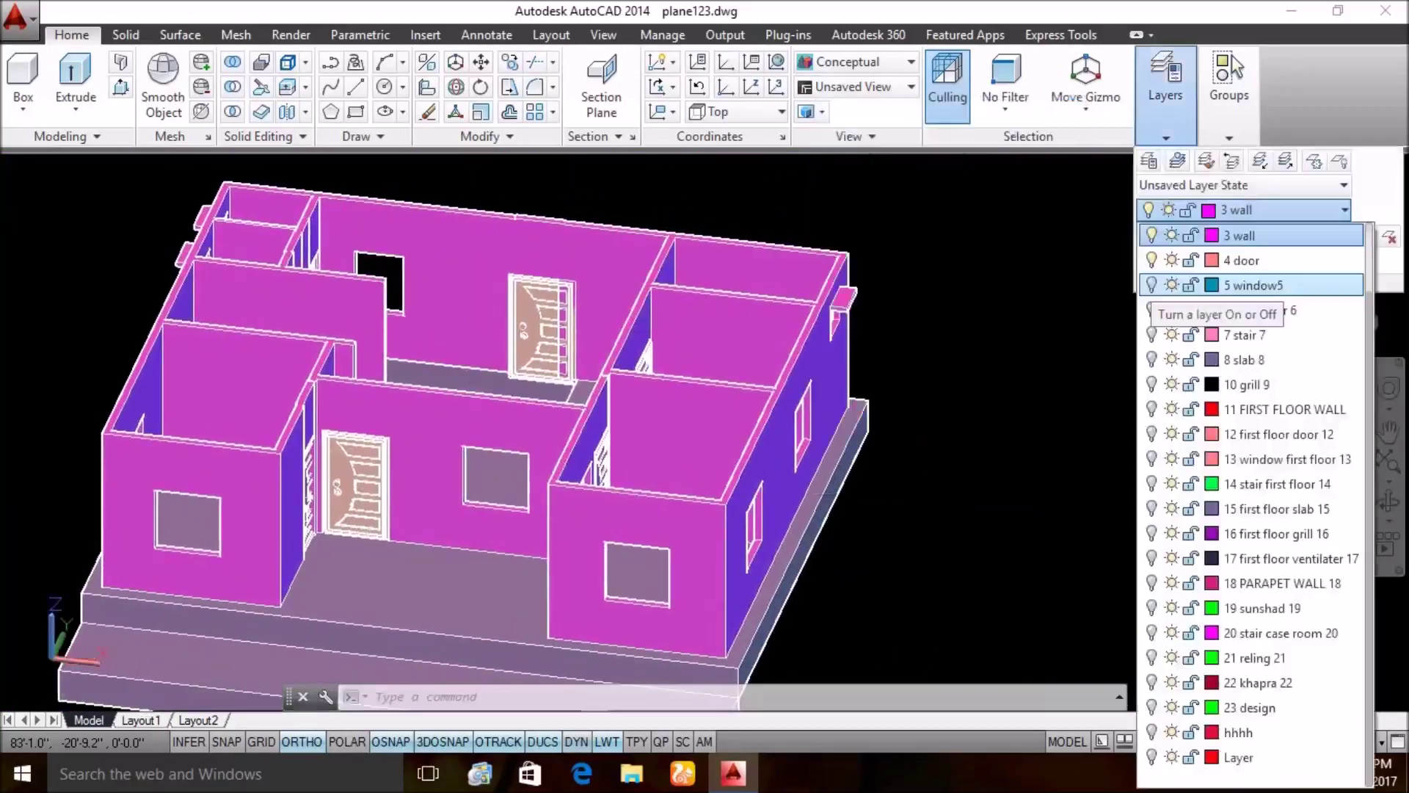
{"action": "left_click", "coordinate": [1149, 288]}
{"action": "scroll", "coordinate": [807, 440], "scroll_direction": "up", "scroll_amount": 2}
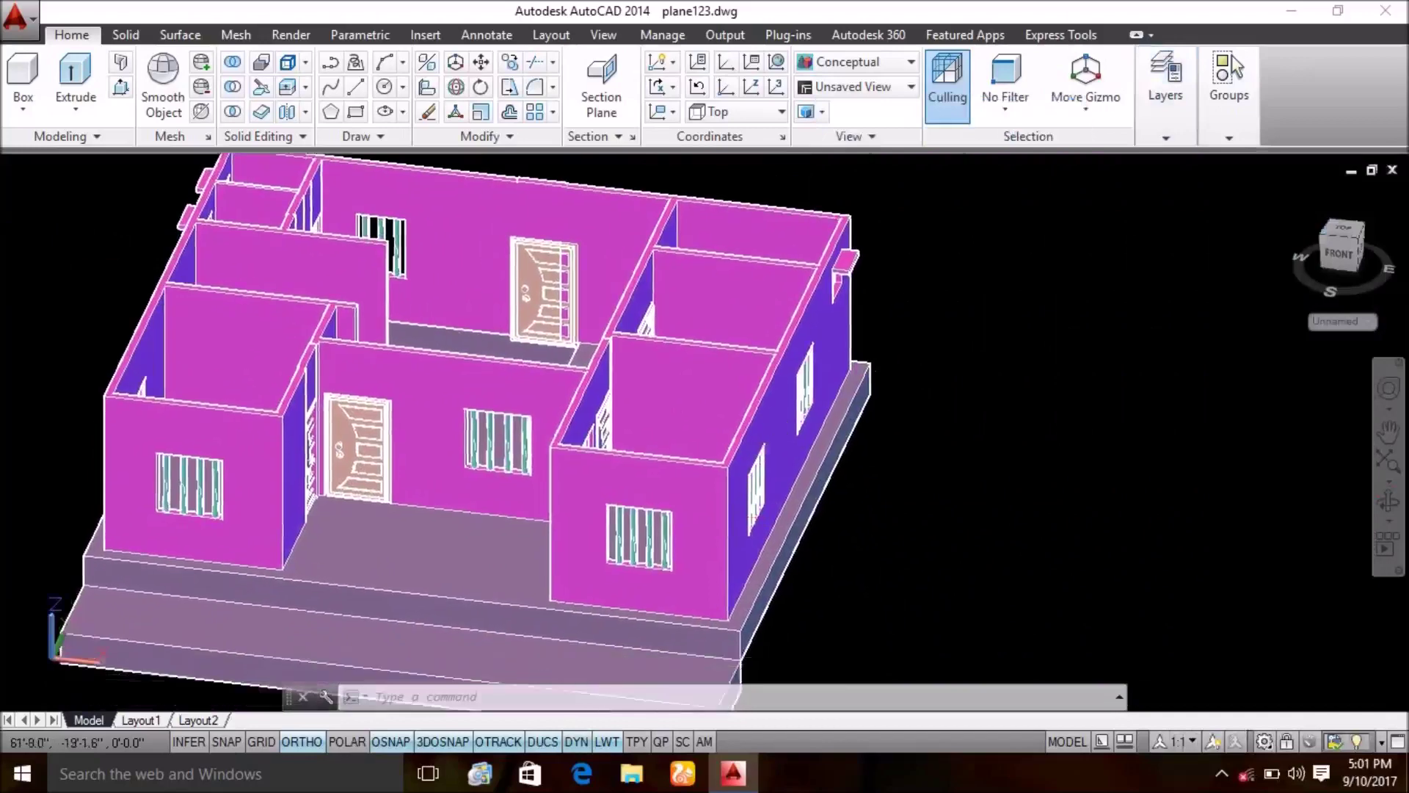
{"action": "scroll", "coordinate": [709, 493], "scroll_direction": "up", "scroll_amount": 3}
{"action": "middle_click_drag", "start_coordinate": [778, 465], "coordinate": [864, 425]}
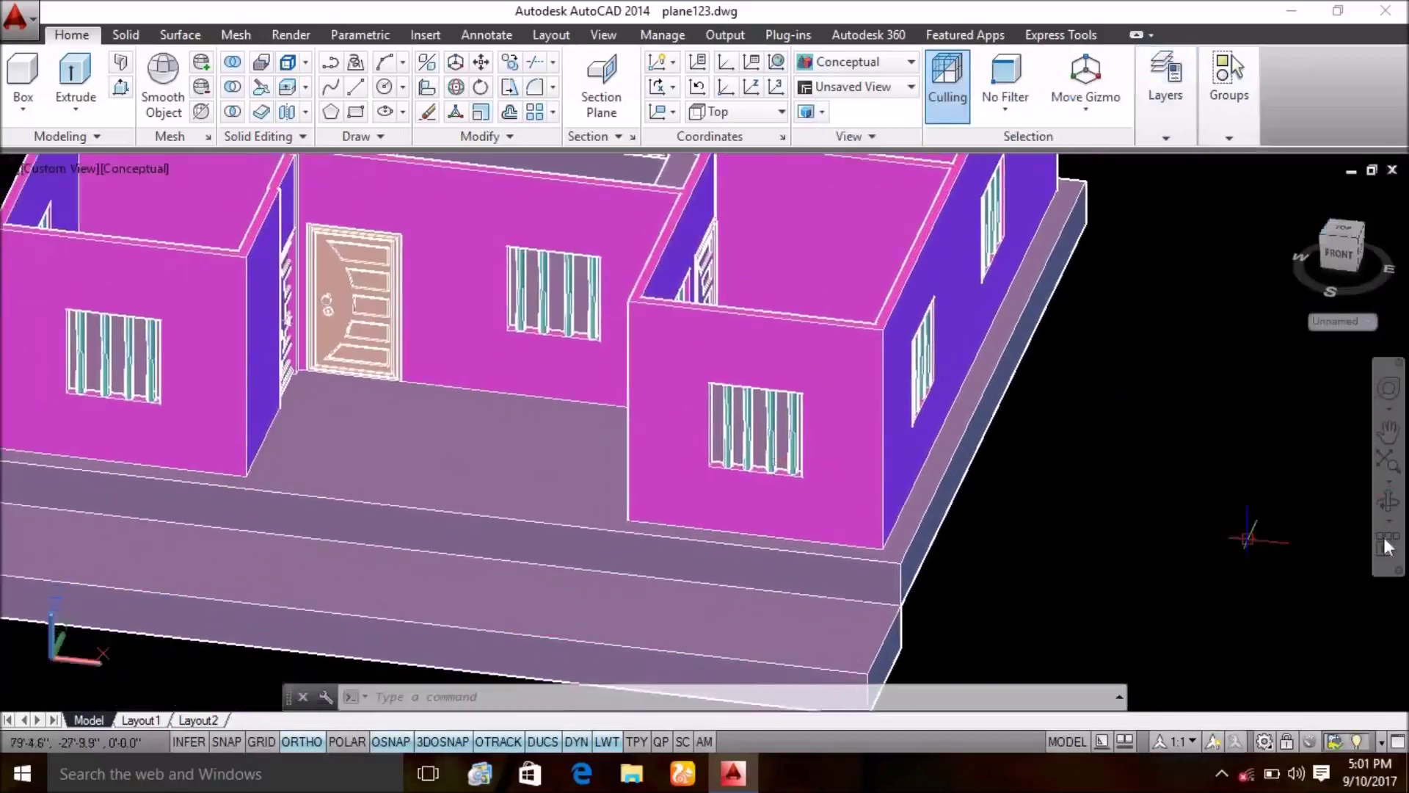
- Orbit around the house to an elevated oblique view of the front porch and door
{"action": "left_click", "coordinate": [1389, 514]}
{"action": "mouse_move", "coordinate": [1052, 510]}
{"action": "left_mouse_down"}
{"action": "mouse_move", "coordinate": [1072, 487]}
{"action": "mouse_move", "coordinate": [1026, 506]}
{"action": "mouse_move", "coordinate": [793, 478]}
{"action": "left_mouse_up"}
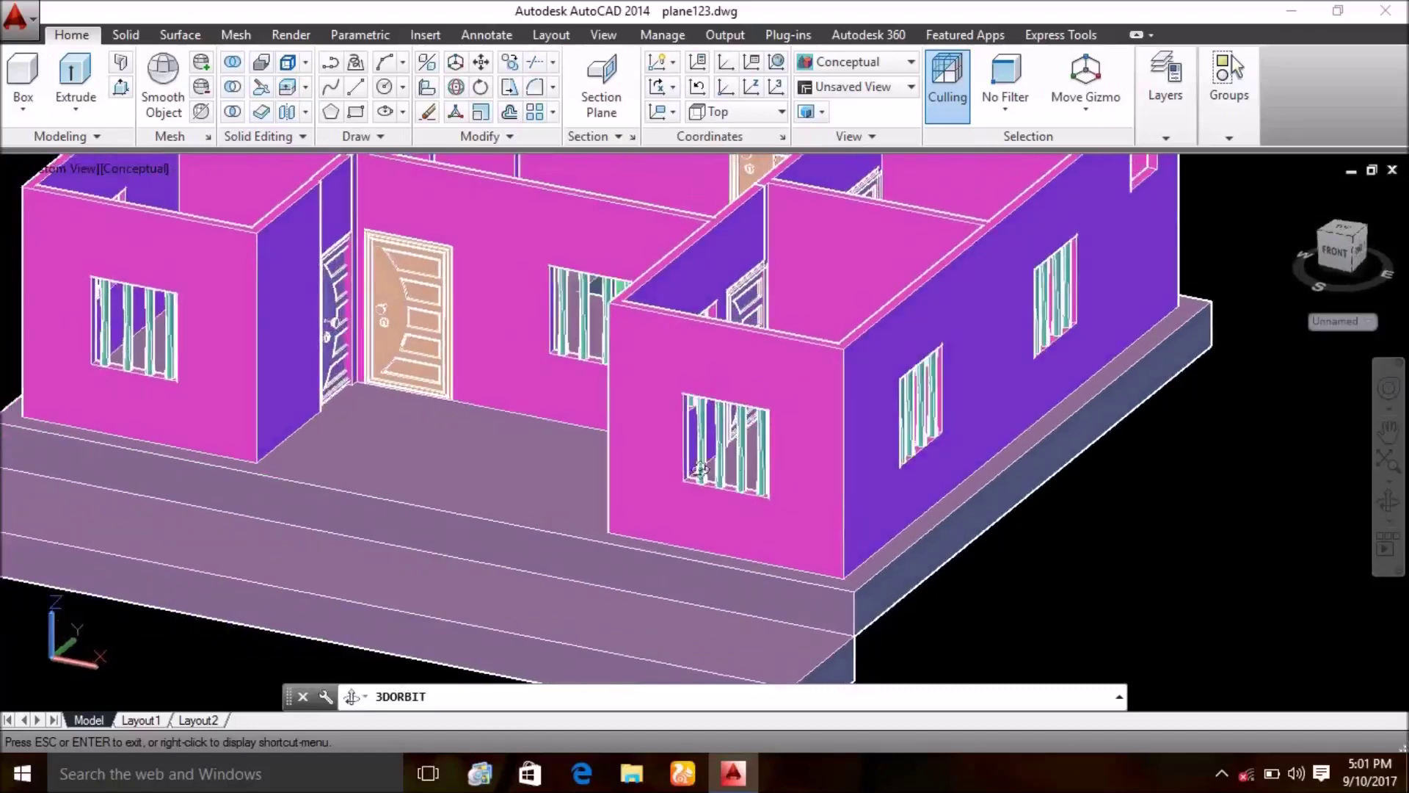
{"action": "left_click_drag", "start_coordinate": [430, 431], "coordinate": [526, 552]}
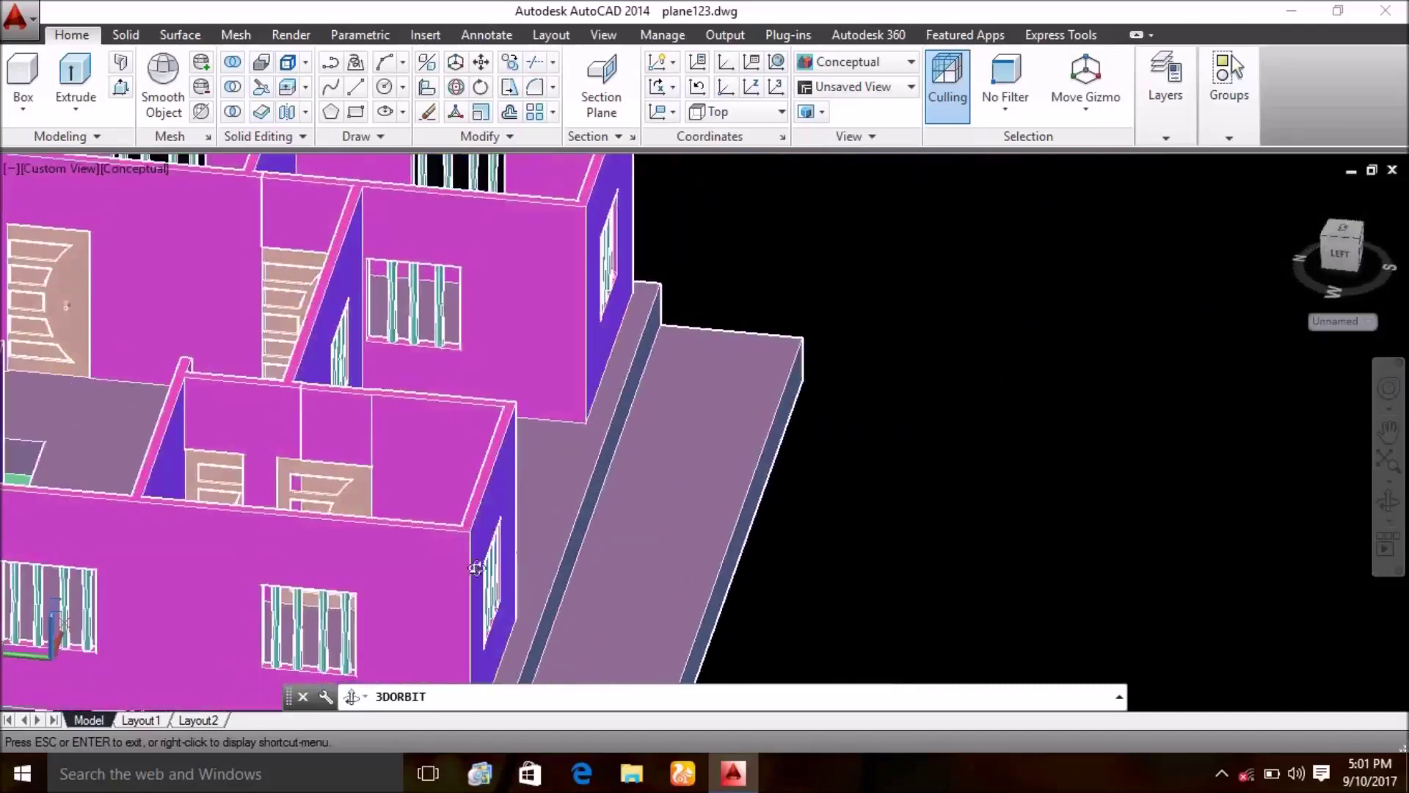
{"action": "mouse_move", "coordinate": [850, 488]}
{"action": "left_mouse_down"}
{"action": "mouse_move", "coordinate": [1157, 466]}
{"action": "mouse_move", "coordinate": [734, 624]}
{"action": "mouse_move", "coordinate": [809, 604]}
{"action": "mouse_move", "coordinate": [802, 637]}
{"action": "left_mouse_up"}
{"action": "scroll", "coordinate": [919, 670], "scroll_direction": "up", "scroll_amount": 5}
{"action": "mouse_move", "coordinate": [919, 671]}
{"action": "left_mouse_down"}
{"action": "mouse_move", "coordinate": [1170, 658]}
{"action": "mouse_move", "coordinate": [824, 530]}
{"action": "mouse_move", "coordinate": [896, 528]}
{"action": "mouse_move", "coordinate": [881, 494]}
{"action": "left_mouse_up"}
{"action": "scroll", "coordinate": [713, 547], "scroll_direction": "up", "scroll_amount": 2}
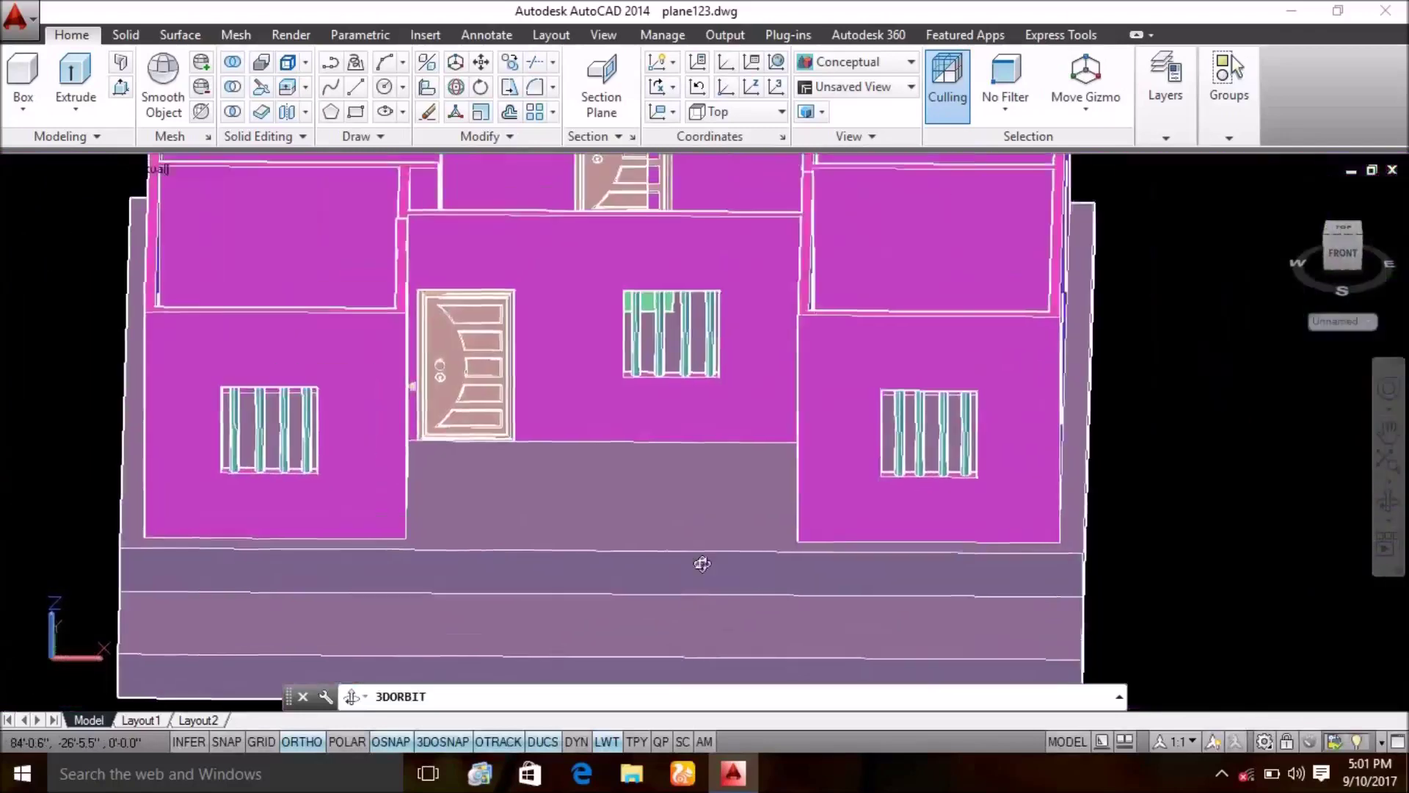
{"action": "scroll", "coordinate": [713, 547], "scroll_direction": "up", "scroll_amount": 2}
{"action": "left_click_drag", "start_coordinate": [714, 547], "coordinate": [1041, 403]}
{"action": "right_click", "coordinate": [1137, 299]}
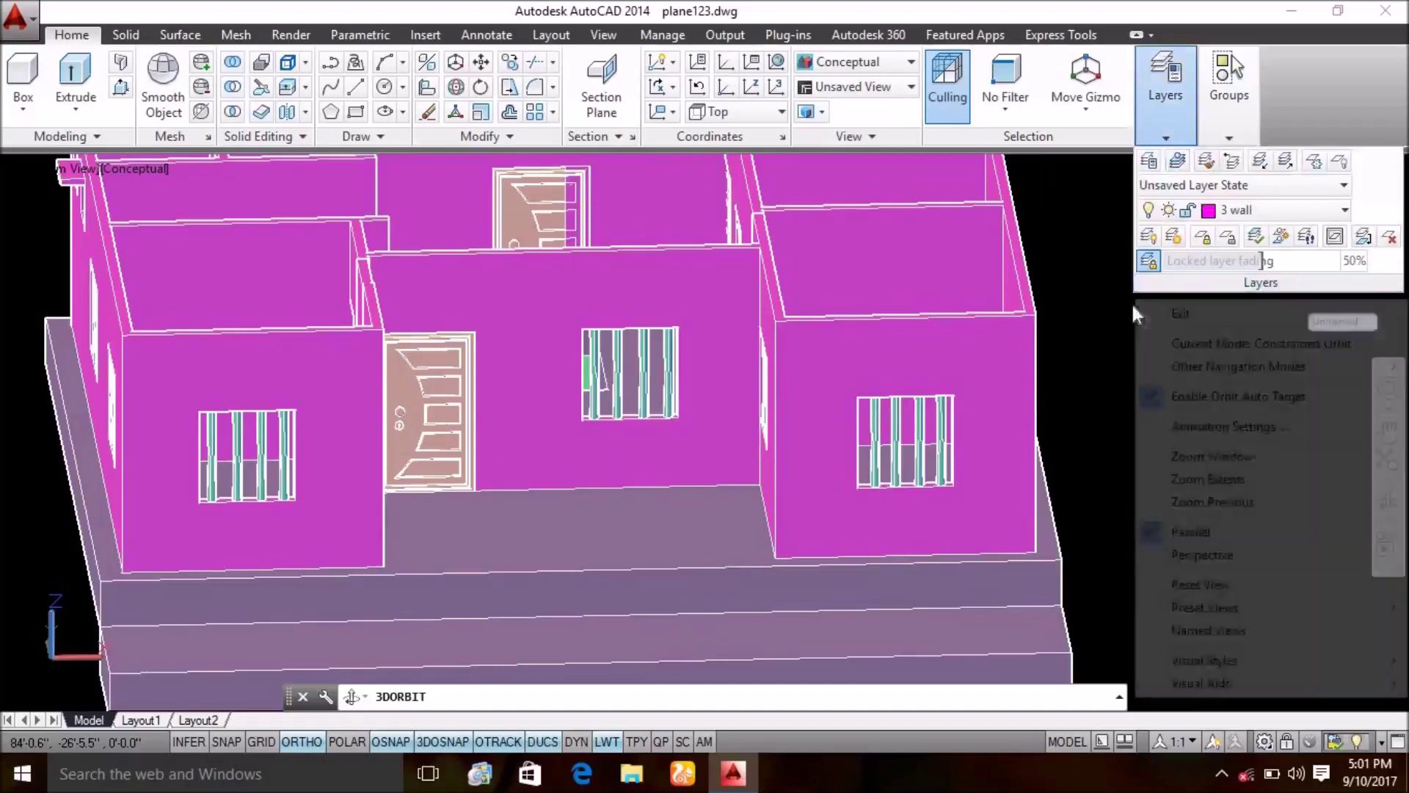
- Turn on the 6 vendilater 6 layer from the Layers dropdown
{"action": "left_click", "coordinate": [1167, 313]}
{"action": "left_click", "coordinate": [1248, 210]}
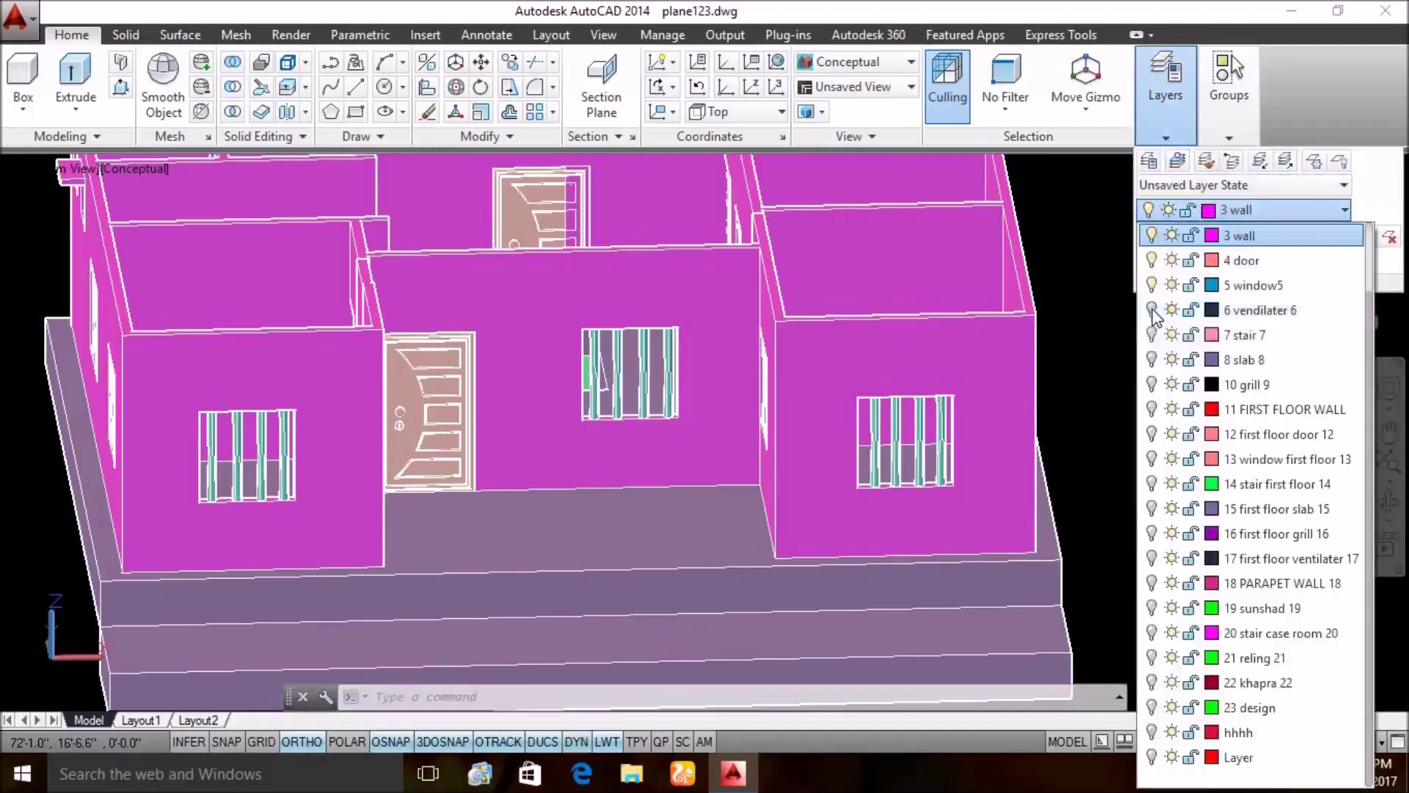
{"action": "left_click", "coordinate": [1153, 317]}
{"action": "left_click", "coordinate": [1103, 324]}
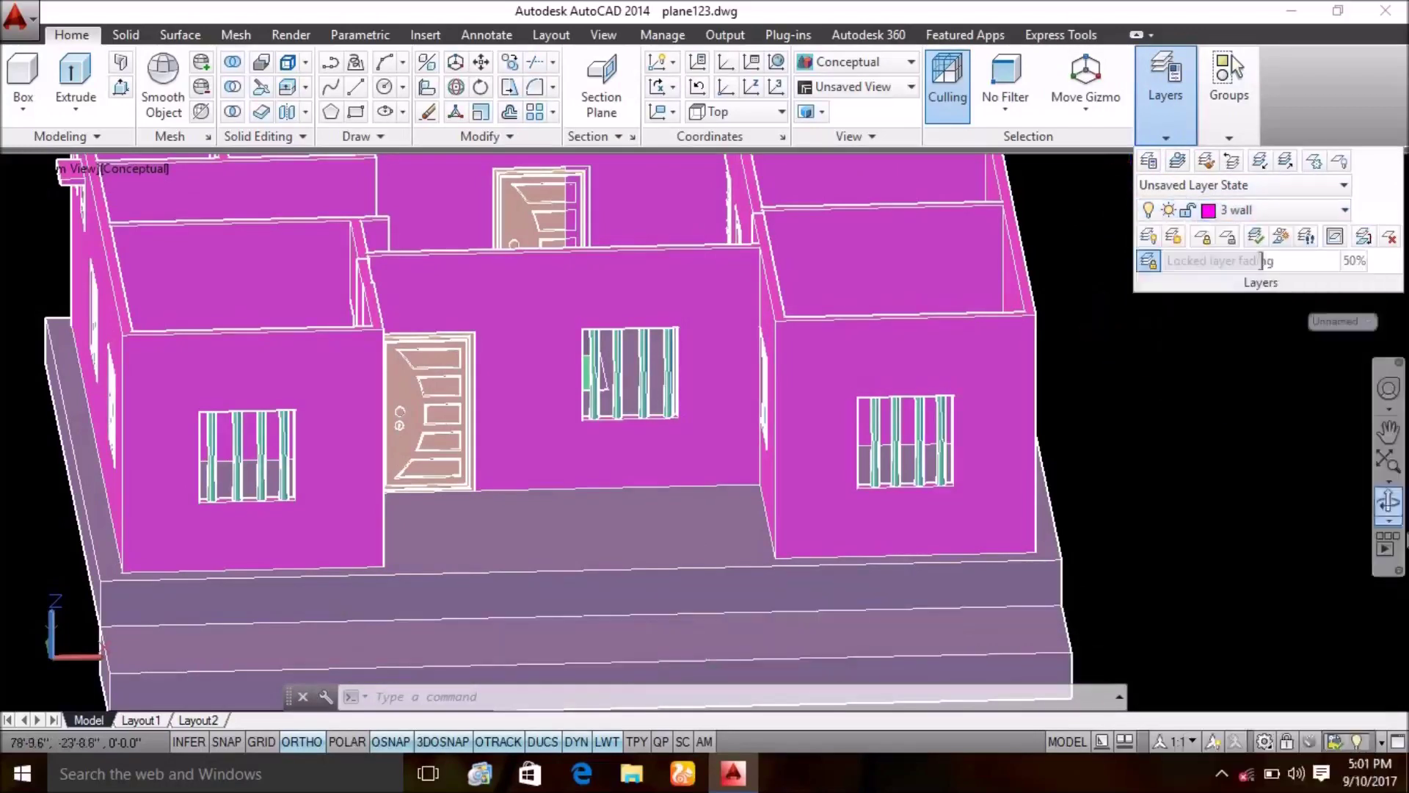
- Orbit the building round to view it from behind
{"action": "left_click", "coordinate": [1388, 502]}
{"action": "mouse_move", "coordinate": [1292, 448]}
{"action": "left_mouse_down"}
{"action": "mouse_move", "coordinate": [1044, 412]}
{"action": "mouse_move", "coordinate": [1073, 446]}
{"action": "mouse_move", "coordinate": [1086, 506]}
{"action": "mouse_move", "coordinate": [1026, 518]}
{"action": "mouse_move", "coordinate": [1092, 434]}
{"action": "left_mouse_up"}
{"action": "mouse_move", "coordinate": [1233, 345]}
{"action": "left_mouse_down"}
{"action": "mouse_move", "coordinate": [592, 399]}
{"action": "mouse_move", "coordinate": [1044, 378]}
{"action": "mouse_move", "coordinate": [1022, 276]}
{"action": "mouse_move", "coordinate": [963, 472]}
{"action": "mouse_move", "coordinate": [764, 433]}
{"action": "mouse_move", "coordinate": [326, 452]}
{"action": "mouse_move", "coordinate": [362, 529]}
{"action": "mouse_move", "coordinate": [343, 503]}
{"action": "mouse_move", "coordinate": [342, 537]}
{"action": "mouse_move", "coordinate": [327, 512]}
{"action": "mouse_move", "coordinate": [349, 513]}
{"action": "mouse_move", "coordinate": [361, 542]}
{"action": "mouse_move", "coordinate": [411, 547]}
{"action": "mouse_move", "coordinate": [377, 494]}
{"action": "mouse_move", "coordinate": [1018, 605]}
{"action": "left_mouse_up"}
- Turn on the 7 stair 7 layer
{"action": "key", "text": "Escape"}
{"action": "left_click", "coordinate": [1165, 138]}
{"action": "left_click", "coordinate": [1344, 210]}
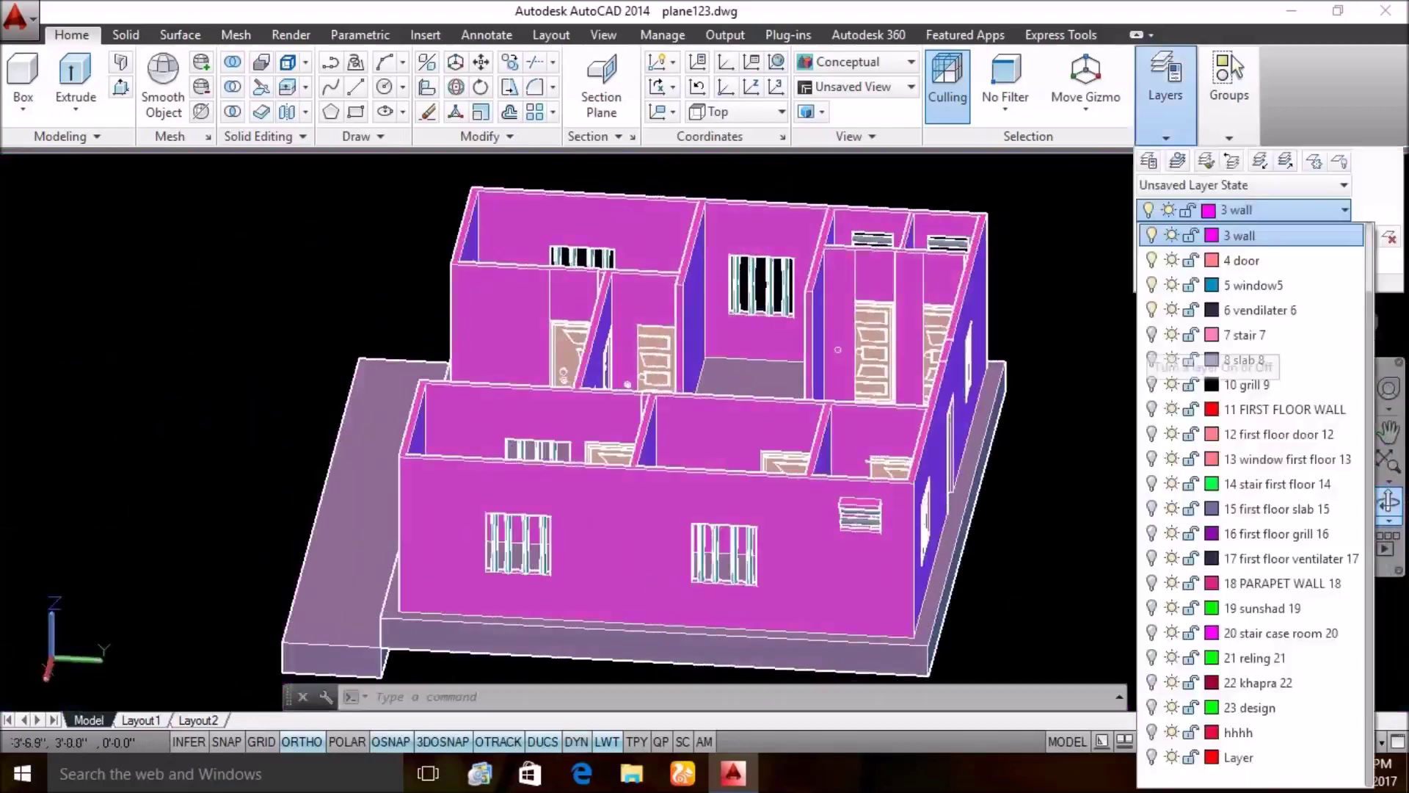
- Orbit through oblique, top and front isometric views of the walls and staircase
{"action": "left_click", "coordinate": [1389, 501]}
{"action": "mouse_move", "coordinate": [733, 406]}
{"action": "left_mouse_down"}
{"action": "mouse_move", "coordinate": [744, 343]}
{"action": "mouse_move", "coordinate": [713, 328]}
{"action": "mouse_move", "coordinate": [673, 396]}
{"action": "left_mouse_up"}
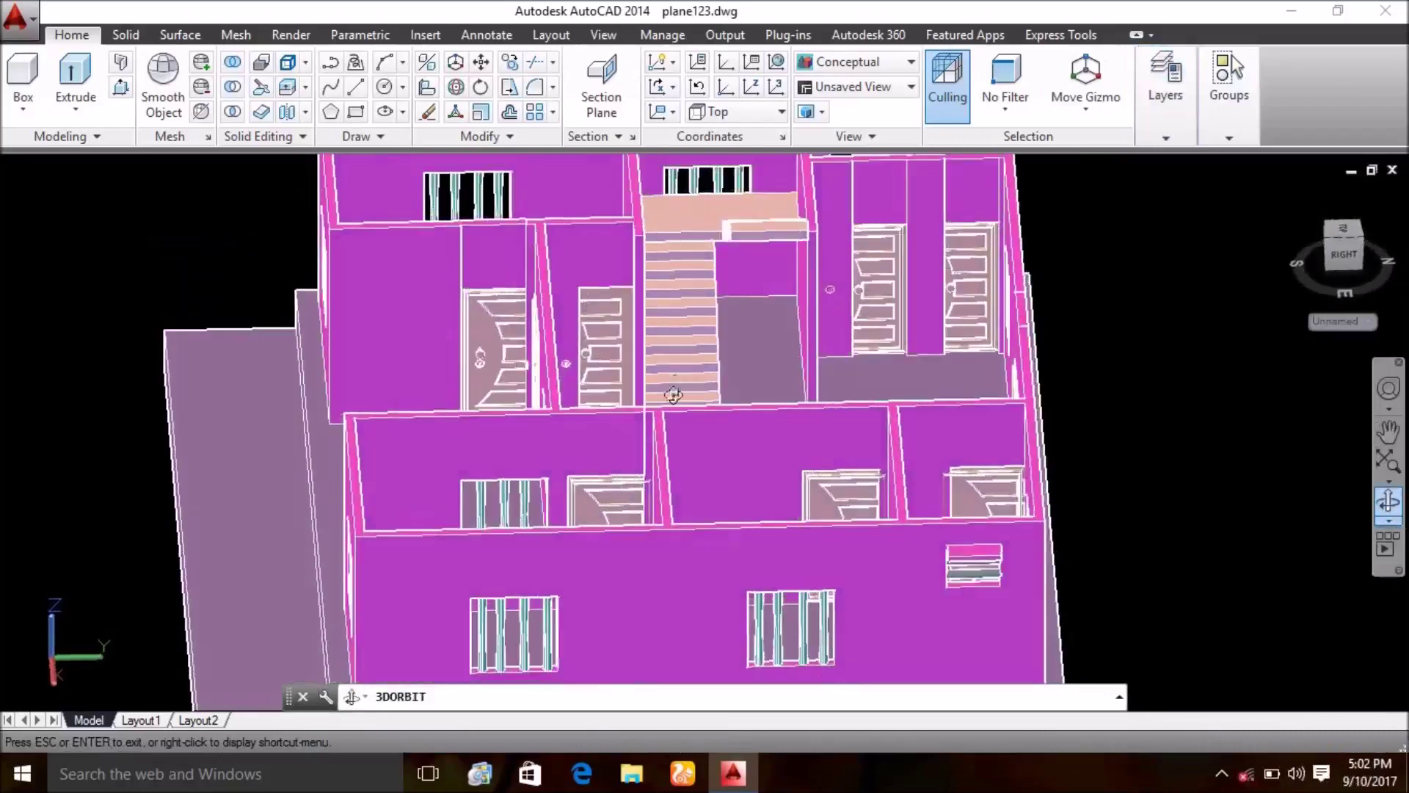
{"action": "left_click_drag", "start_coordinate": [673, 342], "coordinate": [766, 373]}
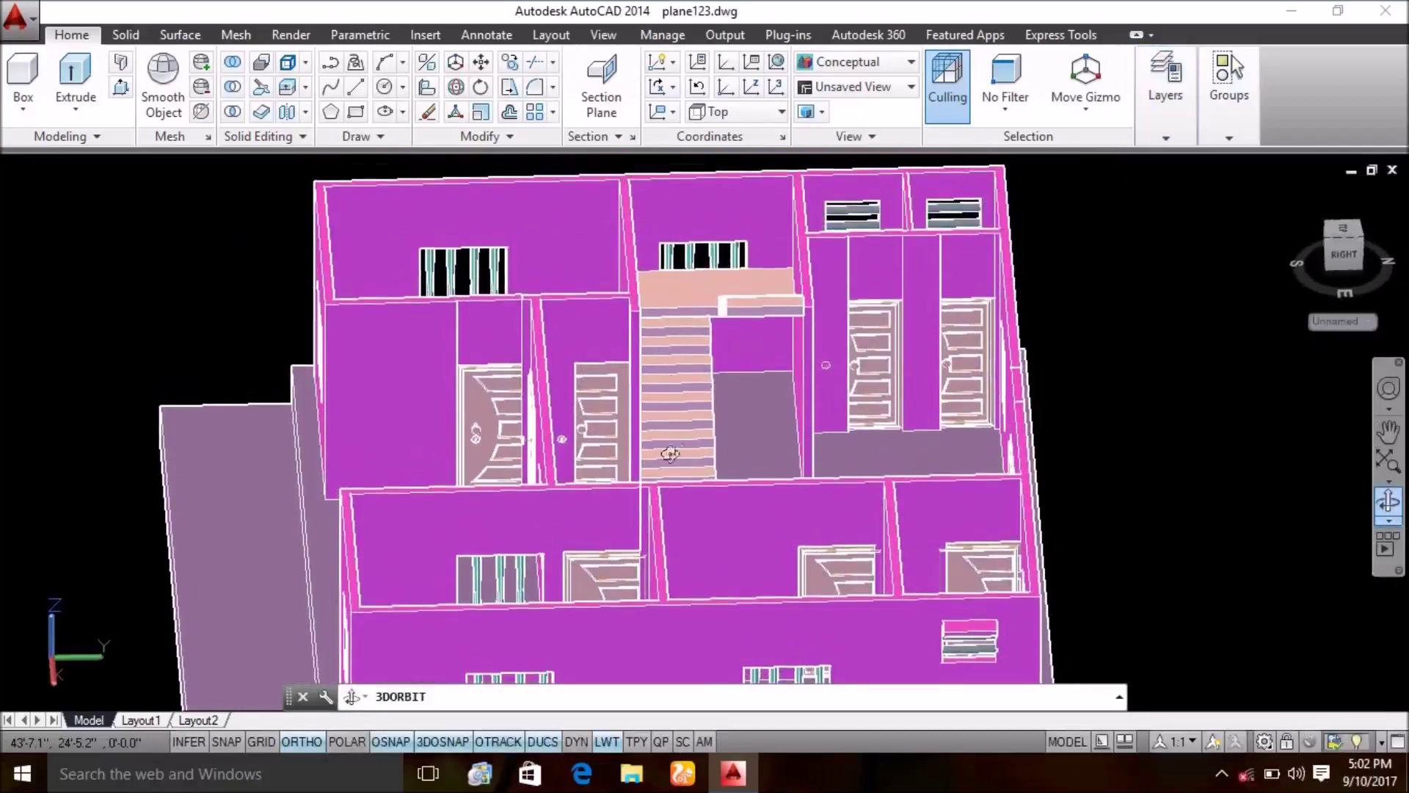
{"action": "left_click_drag", "start_coordinate": [680, 460], "coordinate": [654, 433]}
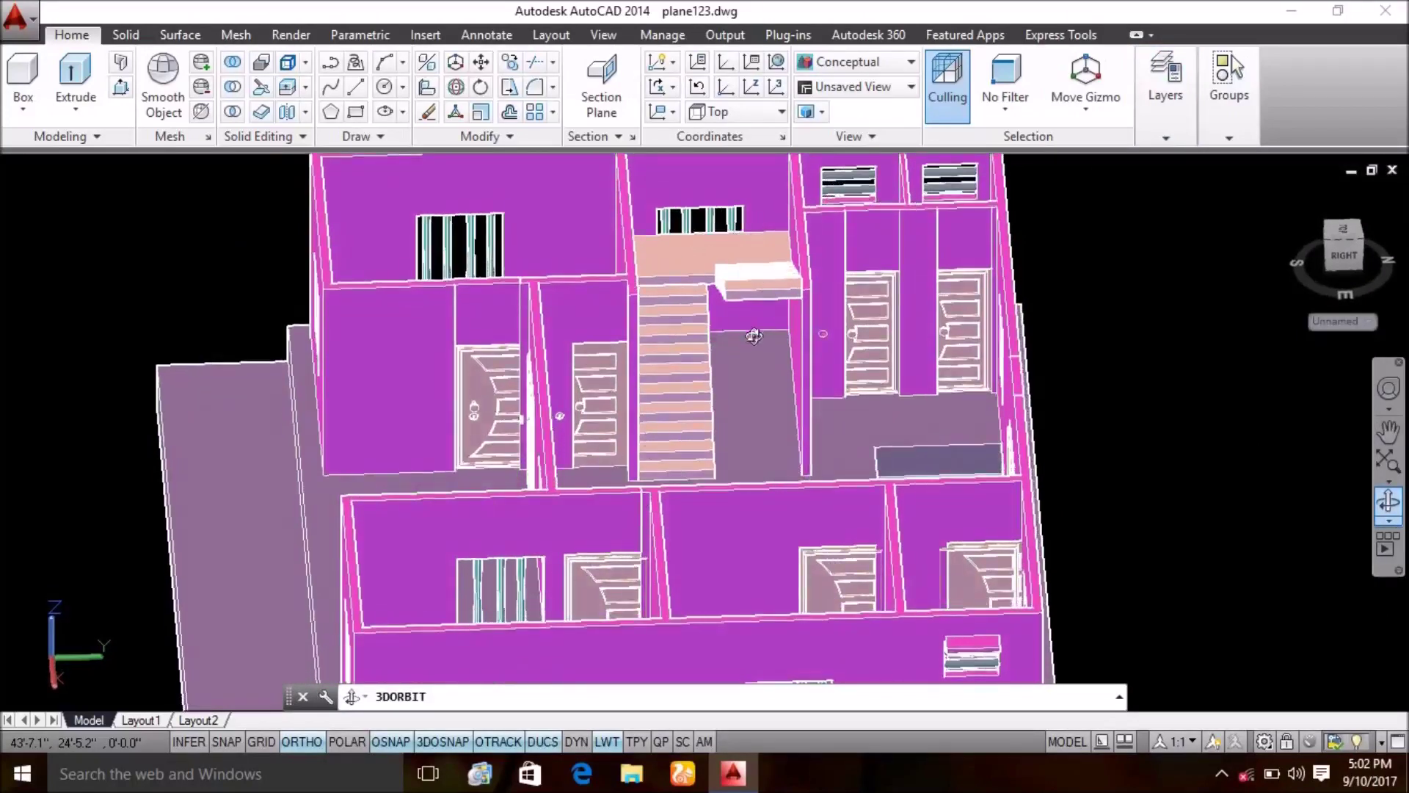
{"action": "mouse_move", "coordinate": [753, 360]}
{"action": "left_mouse_down"}
{"action": "mouse_move", "coordinate": [887, 536]}
{"action": "mouse_move", "coordinate": [742, 513]}
{"action": "mouse_move", "coordinate": [742, 494]}
{"action": "mouse_move", "coordinate": [760, 481]}
{"action": "mouse_move", "coordinate": [767, 502]}
{"action": "mouse_move", "coordinate": [789, 477]}
{"action": "mouse_move", "coordinate": [756, 512]}
{"action": "mouse_move", "coordinate": [764, 463]}
{"action": "mouse_move", "coordinate": [676, 397]}
{"action": "left_mouse_up"}
{"action": "mouse_move", "coordinate": [631, 499]}
{"action": "left_mouse_down"}
{"action": "mouse_move", "coordinate": [613, 518]}
{"action": "mouse_move", "coordinate": [972, 510]}
{"action": "left_mouse_up"}
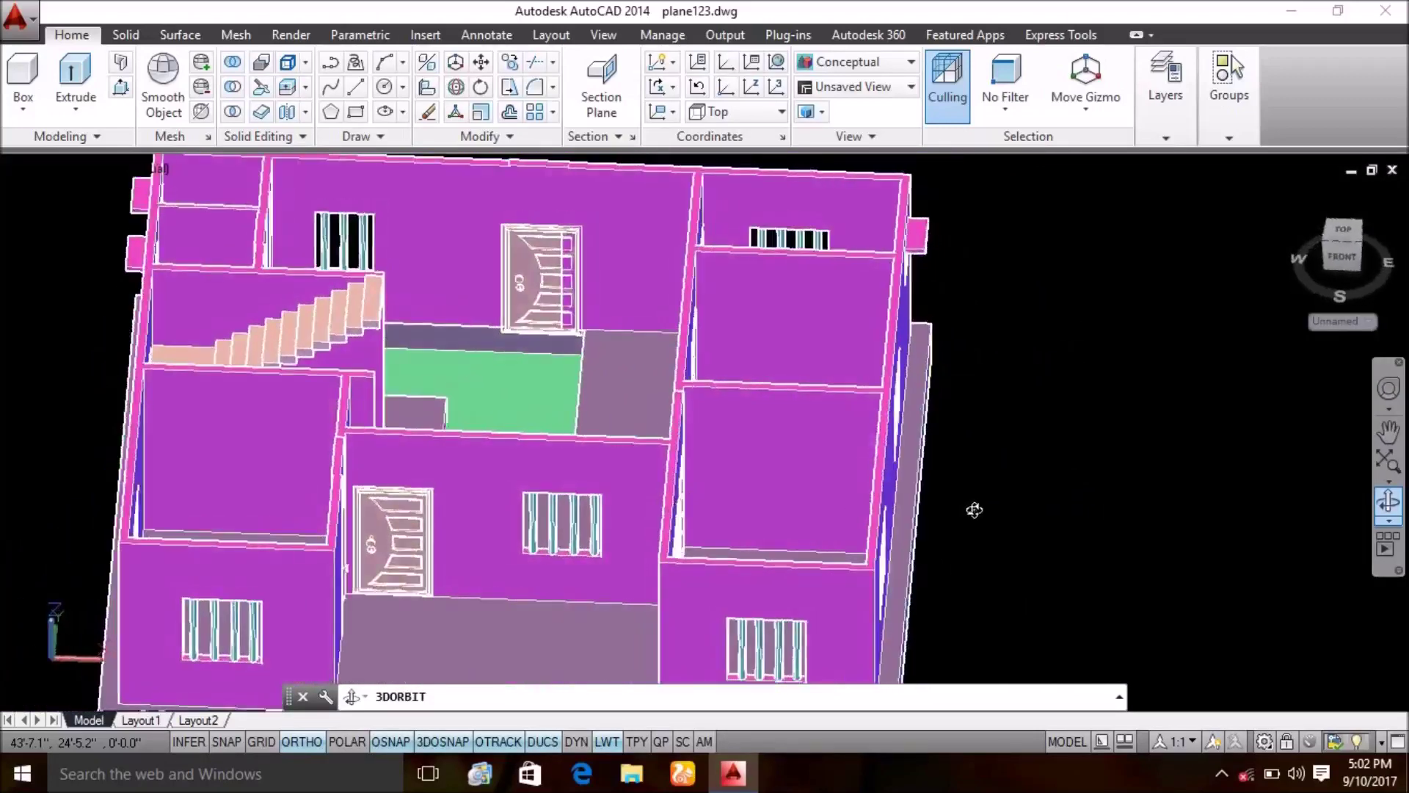
- Turn on the 8 slab 8 layer to cap the walls with the roof slab
{"action": "left_click", "coordinate": [1165, 81]}
{"action": "left_click", "coordinate": [1277, 210]}
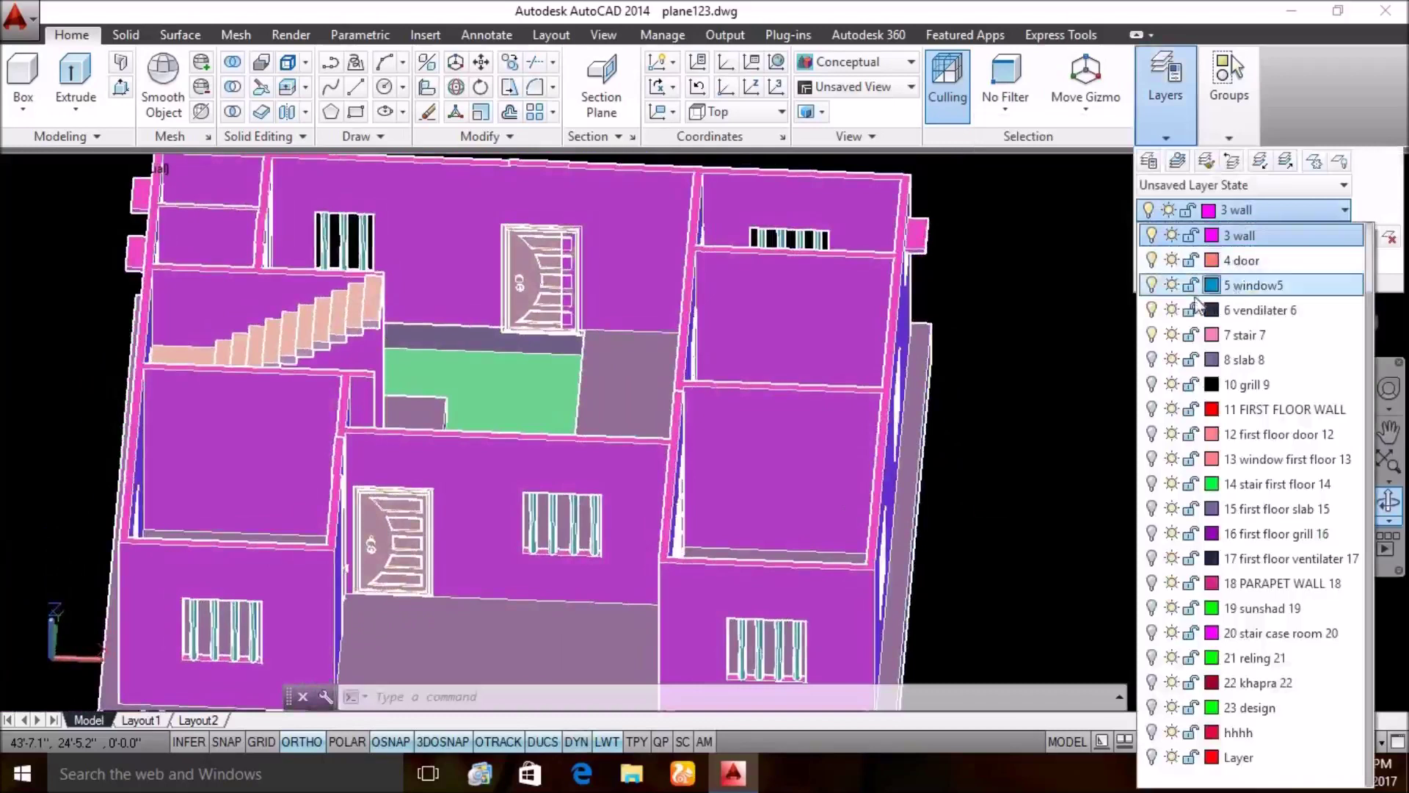
{"action": "left_click", "coordinate": [1151, 359]}
- Orbit the model to inspect the floor slab and the lower-floor walls beneath it
{"action": "left_click", "coordinate": [1005, 459]}
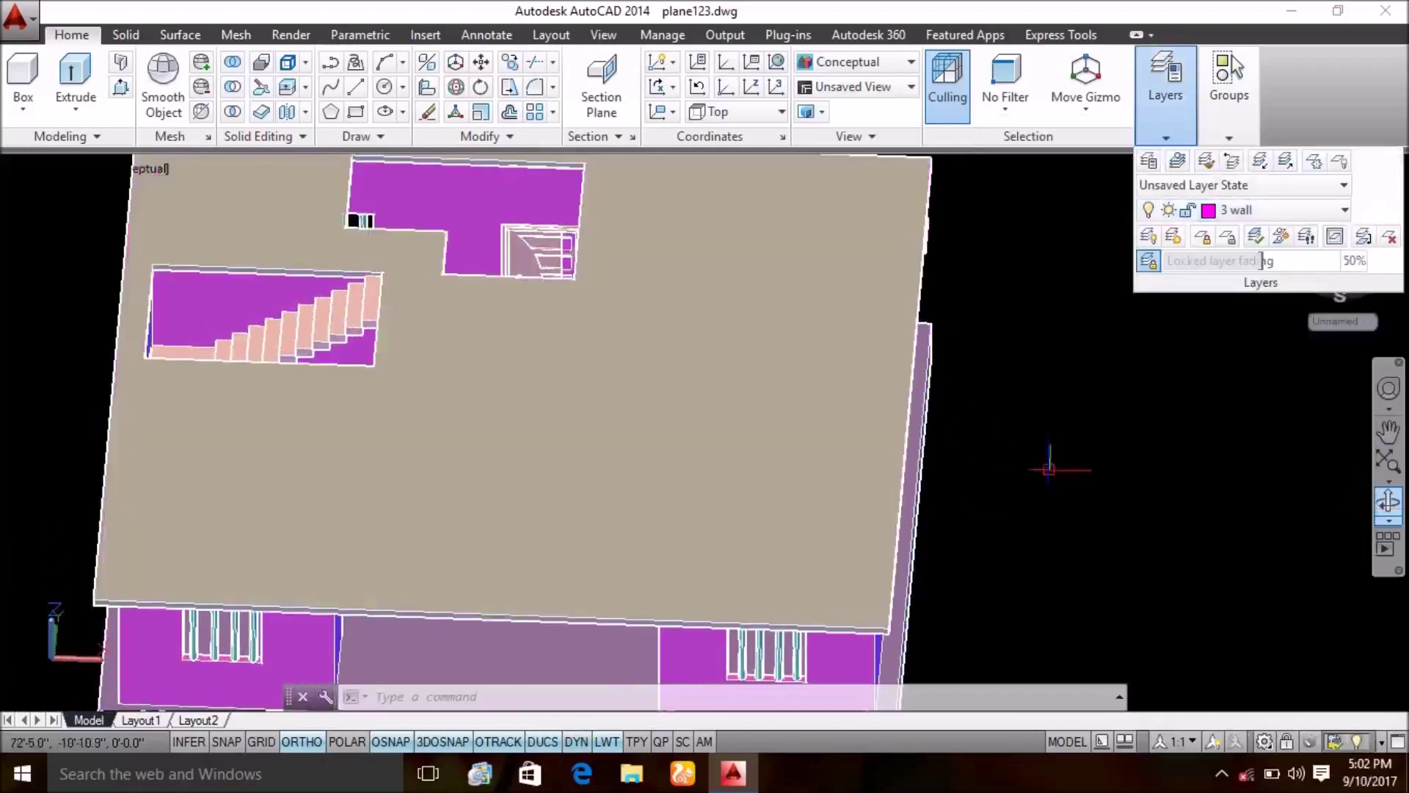
{"action": "scroll", "coordinate": [1086, 502], "scroll_direction": "down", "scroll_amount": 2}
{"action": "left_click", "coordinate": [1386, 507]}
{"action": "mouse_move", "coordinate": [1262, 516]}
{"action": "left_mouse_down"}
{"action": "mouse_move", "coordinate": [1235, 428]}
{"action": "mouse_move", "coordinate": [1221, 452]}
{"action": "mouse_move", "coordinate": [1289, 443]}
{"action": "mouse_move", "coordinate": [1222, 523]}
{"action": "mouse_move", "coordinate": [1120, 456]}
{"action": "mouse_move", "coordinate": [1123, 521]}
{"action": "mouse_move", "coordinate": [1042, 418]}
{"action": "left_mouse_up"}
{"action": "left_click_drag", "start_coordinate": [778, 309], "coordinate": [777, 262]}
{"action": "mouse_move", "coordinate": [756, 318]}
{"action": "left_mouse_down"}
{"action": "mouse_move", "coordinate": [749, 298]}
{"action": "mouse_move", "coordinate": [717, 387]}
{"action": "mouse_move", "coordinate": [757, 263]}
{"action": "left_mouse_up"}
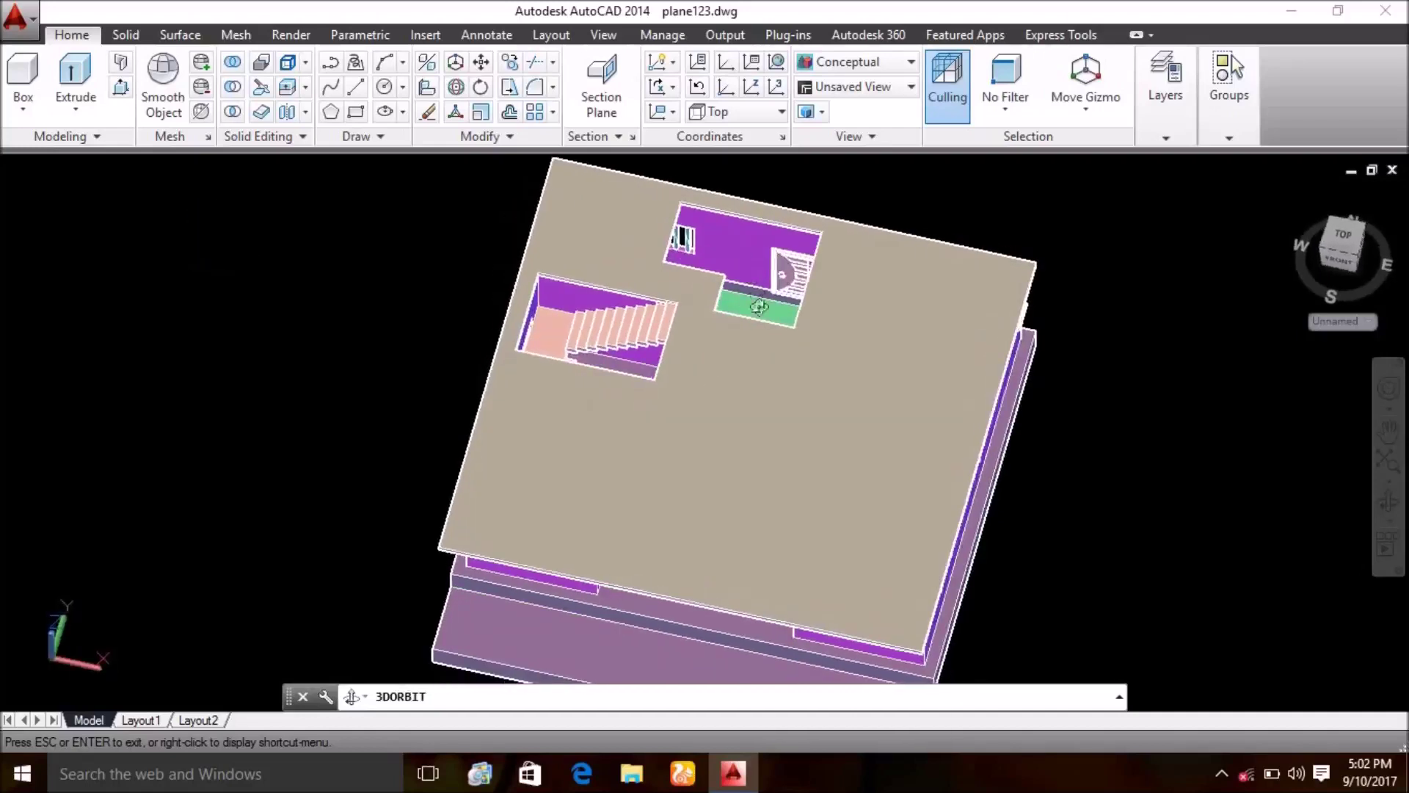
{"action": "mouse_move", "coordinate": [726, 373]}
{"action": "left_mouse_down"}
{"action": "mouse_move", "coordinate": [575, 397]}
{"action": "mouse_move", "coordinate": [594, 339]}
{"action": "left_mouse_up"}
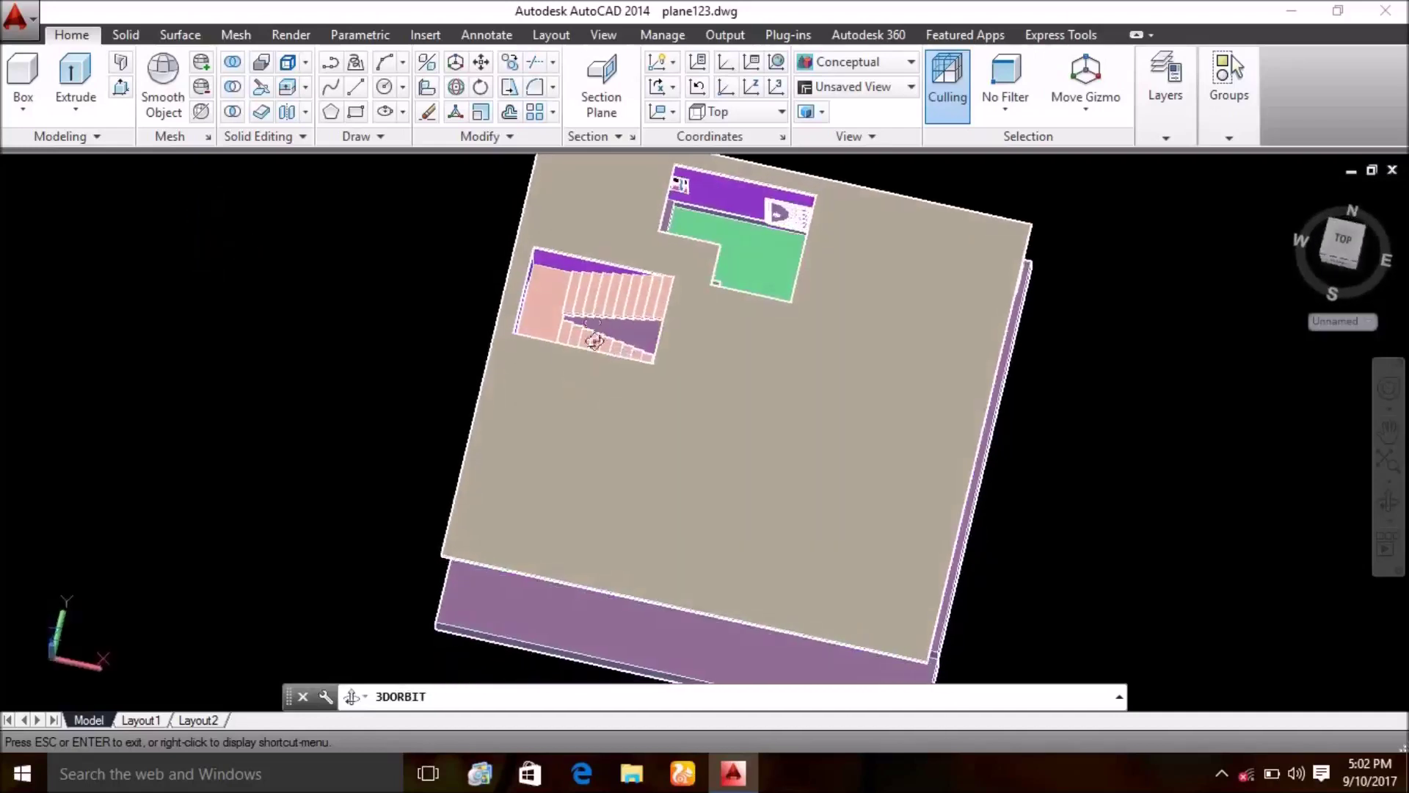
{"action": "left_click_drag", "start_coordinate": [596, 416], "coordinate": [597, 514]}
{"action": "key", "text": "Escape"}
- Turn on the grill layer and orbit to view the slab and stair opening from above
{"action": "left_click", "coordinate": [1165, 138]}
{"action": "left_click", "coordinate": [1344, 210]}
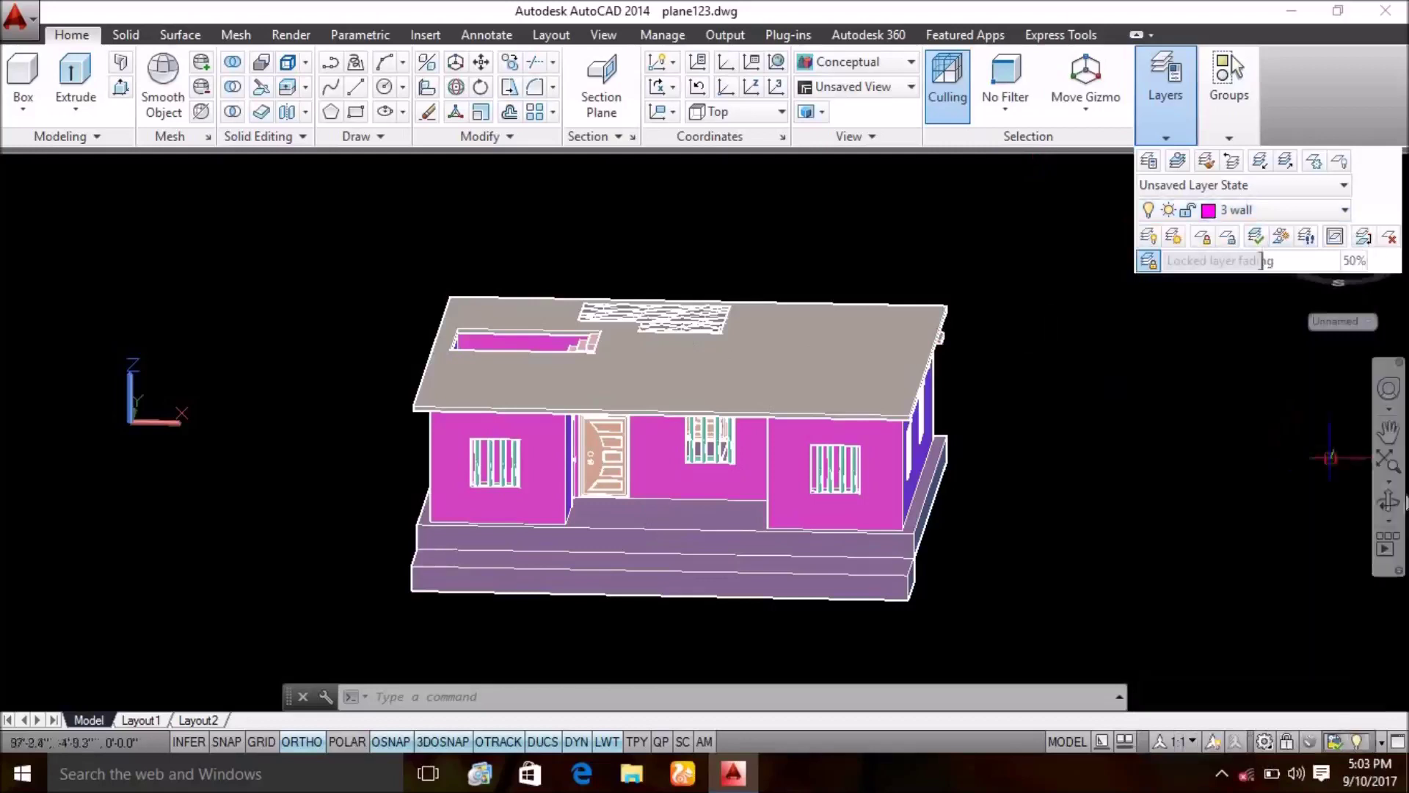
{"action": "left_click", "coordinate": [1388, 501]}
{"action": "mouse_move", "coordinate": [1140, 283]}
{"action": "left_mouse_down"}
{"action": "mouse_move", "coordinate": [900, 309]}
{"action": "mouse_move", "coordinate": [776, 181]}
{"action": "mouse_move", "coordinate": [628, 291]}
{"action": "left_mouse_up"}
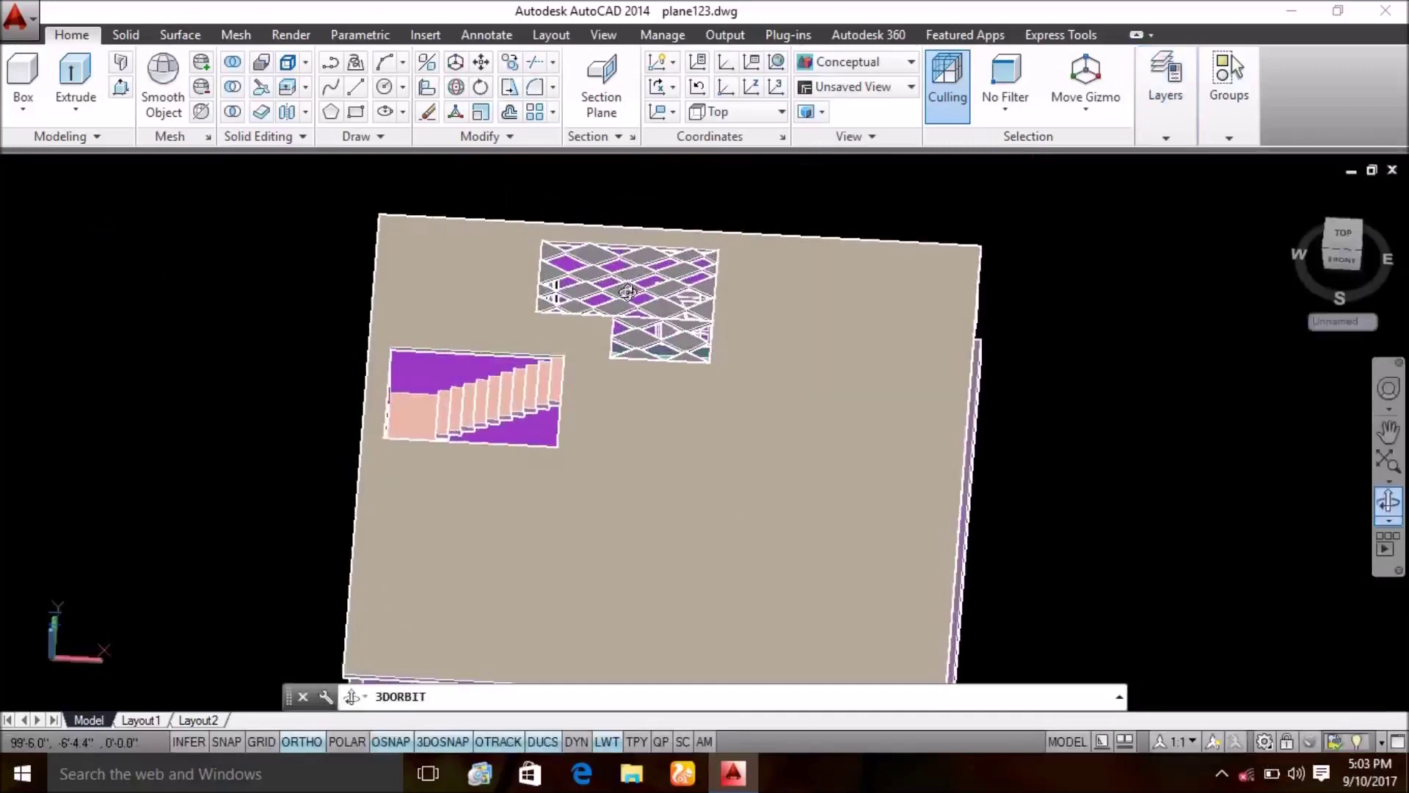
{"action": "scroll", "coordinate": [541, 251], "scroll_direction": "up", "scroll_amount": 1}
{"action": "scroll", "coordinate": [504, 233], "scroll_direction": "up", "scroll_amount": 2}
{"action": "scroll", "coordinate": [648, 375], "scroll_direction": "up", "scroll_amount": 2}
{"action": "mouse_move", "coordinate": [649, 375]}
{"action": "left_mouse_down"}
{"action": "mouse_move", "coordinate": [620, 478]}
{"action": "mouse_move", "coordinate": [660, 411]}
{"action": "left_mouse_up"}
{"action": "scroll", "coordinate": [661, 411], "scroll_direction": "down", "scroll_amount": 3}
{"action": "right_click", "coordinate": [852, 96]}
{"action": "left_click", "coordinate": [971, 119]}
- Turn on the 11 FIRST FLOOR WALL layer
{"action": "left_click", "coordinate": [1165, 80]}
{"action": "left_click", "coordinate": [1277, 210]}
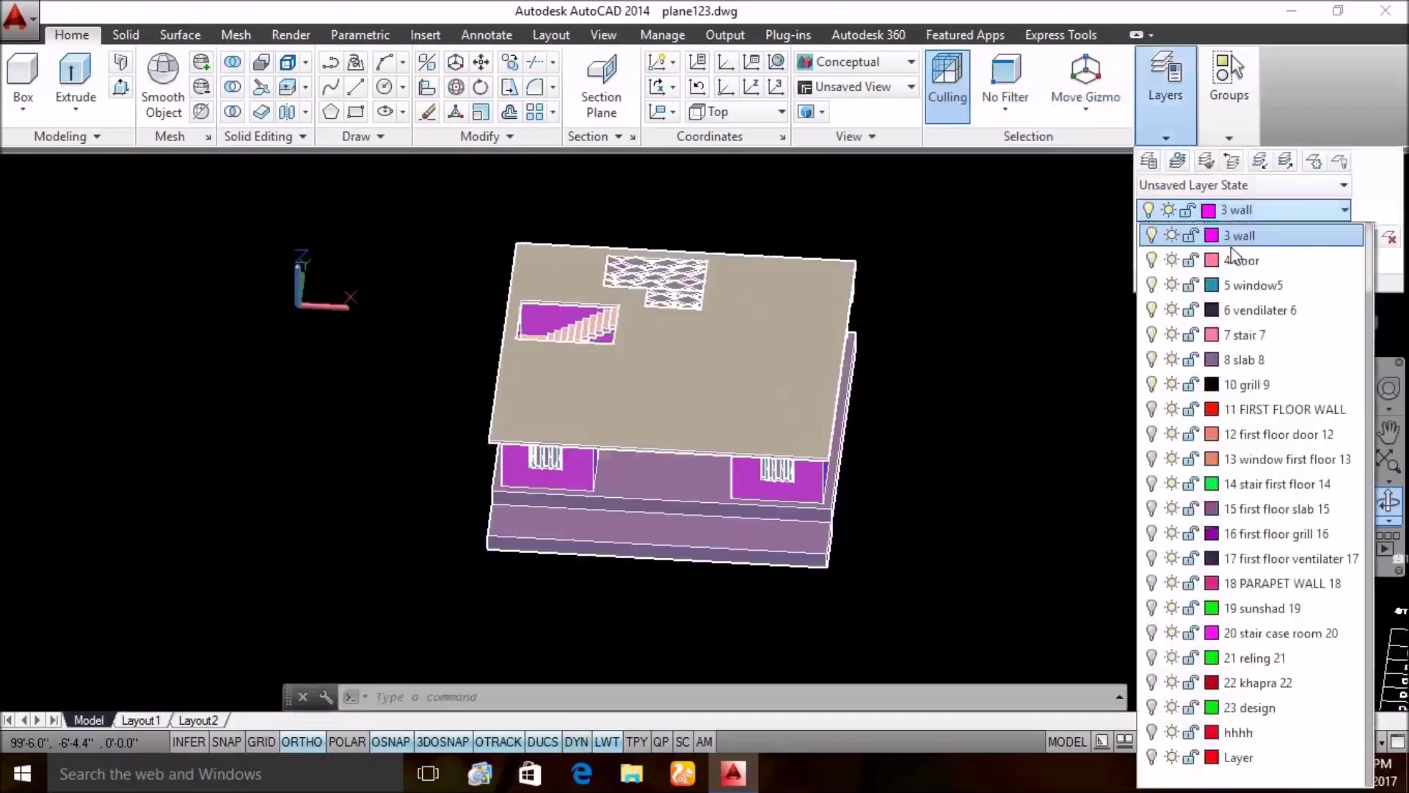
{"action": "left_click", "coordinate": [1151, 409]}
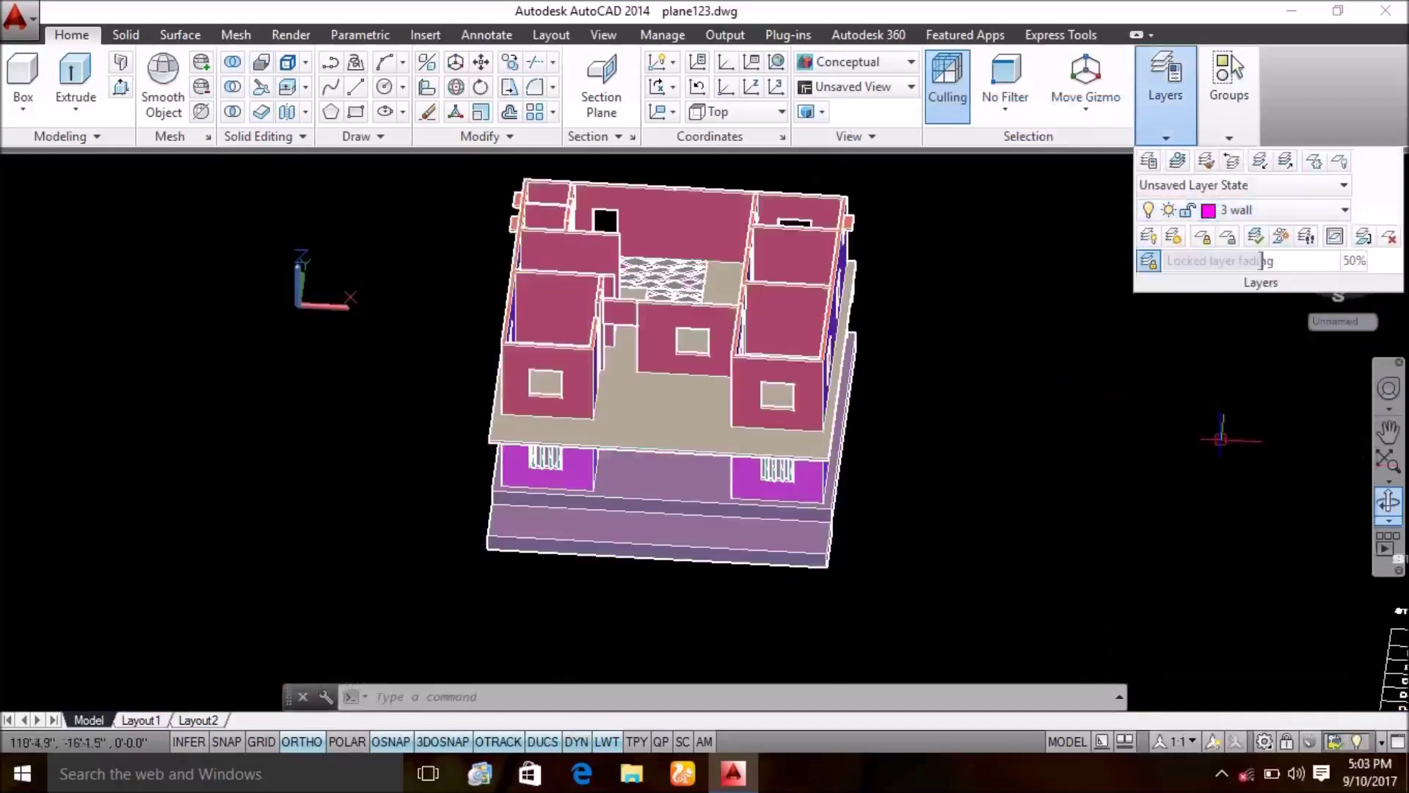
- Orbit and zoom to an isometric view of the new first-floor walls
{"action": "left_click", "coordinate": [1390, 507]}
{"action": "mouse_move", "coordinate": [1000, 431]}
{"action": "left_mouse_down"}
{"action": "mouse_move", "coordinate": [1041, 409]}
{"action": "mouse_move", "coordinate": [975, 433]}
{"action": "mouse_move", "coordinate": [935, 346]}
{"action": "left_mouse_up"}
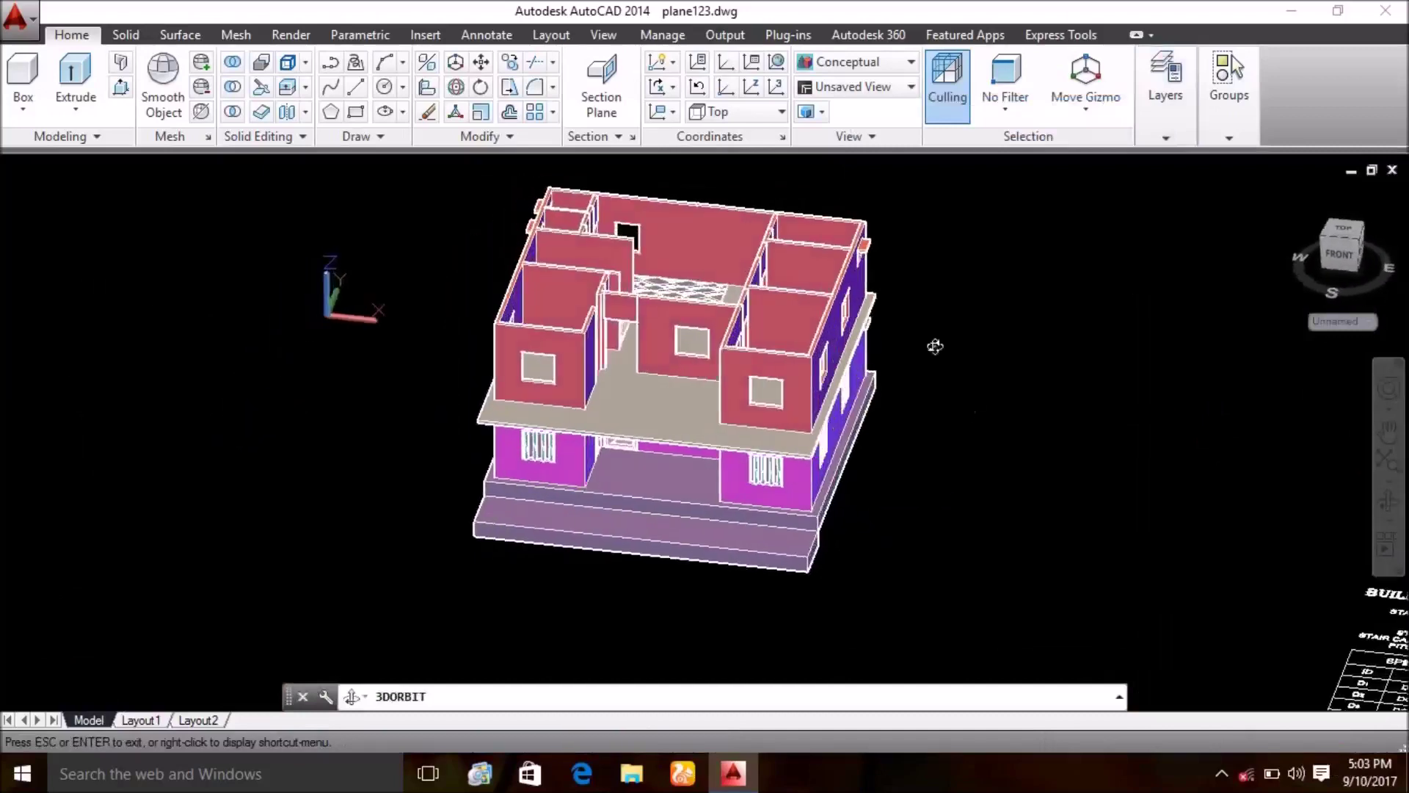
{"action": "middle_click_drag", "start_coordinate": [823, 257], "coordinate": [807, 330]}
{"action": "mouse_move", "coordinate": [745, 371]}
{"action": "left_mouse_down"}
{"action": "mouse_move", "coordinate": [594, 408]}
{"action": "mouse_move", "coordinate": [640, 413]}
{"action": "mouse_move", "coordinate": [602, 384]}
{"action": "mouse_move", "coordinate": [704, 550]}
{"action": "mouse_move", "coordinate": [743, 475]}
{"action": "left_mouse_up"}
{"action": "scroll", "coordinate": [640, 414], "scroll_direction": "up", "scroll_amount": 2}
{"action": "scroll", "coordinate": [632, 404], "scroll_direction": "up", "scroll_amount": 2}
{"action": "scroll", "coordinate": [593, 371], "scroll_direction": "up", "scroll_amount": 2}
{"action": "scroll", "coordinate": [898, 413], "scroll_direction": "up", "scroll_amount": 1}
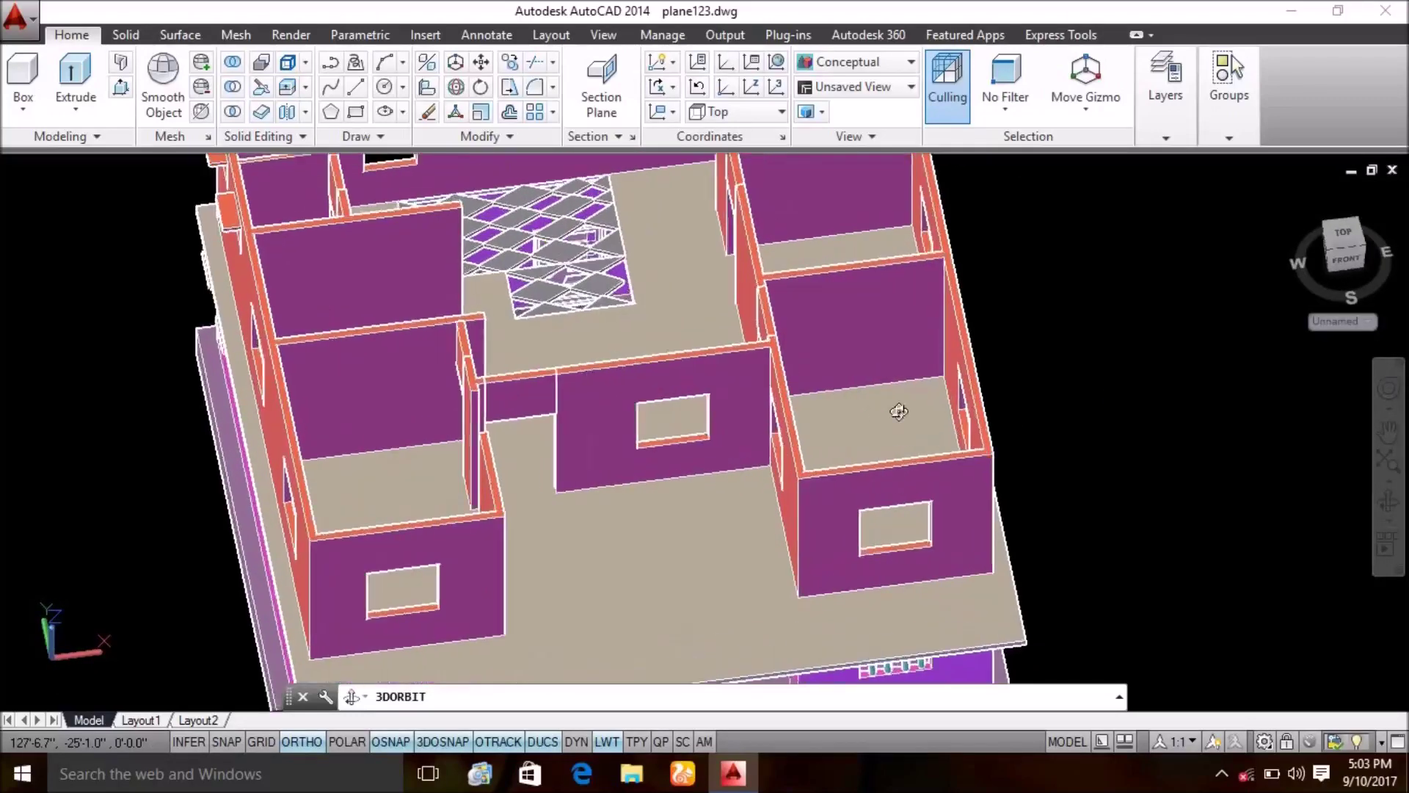
- Orbit from a near plan view to an oblique, front-facing view of the two-storey house
{"action": "mouse_move", "coordinate": [882, 434]}
{"action": "left_mouse_down"}
{"action": "mouse_move", "coordinate": [816, 350]}
{"action": "mouse_move", "coordinate": [666, 278]}
{"action": "left_mouse_up"}
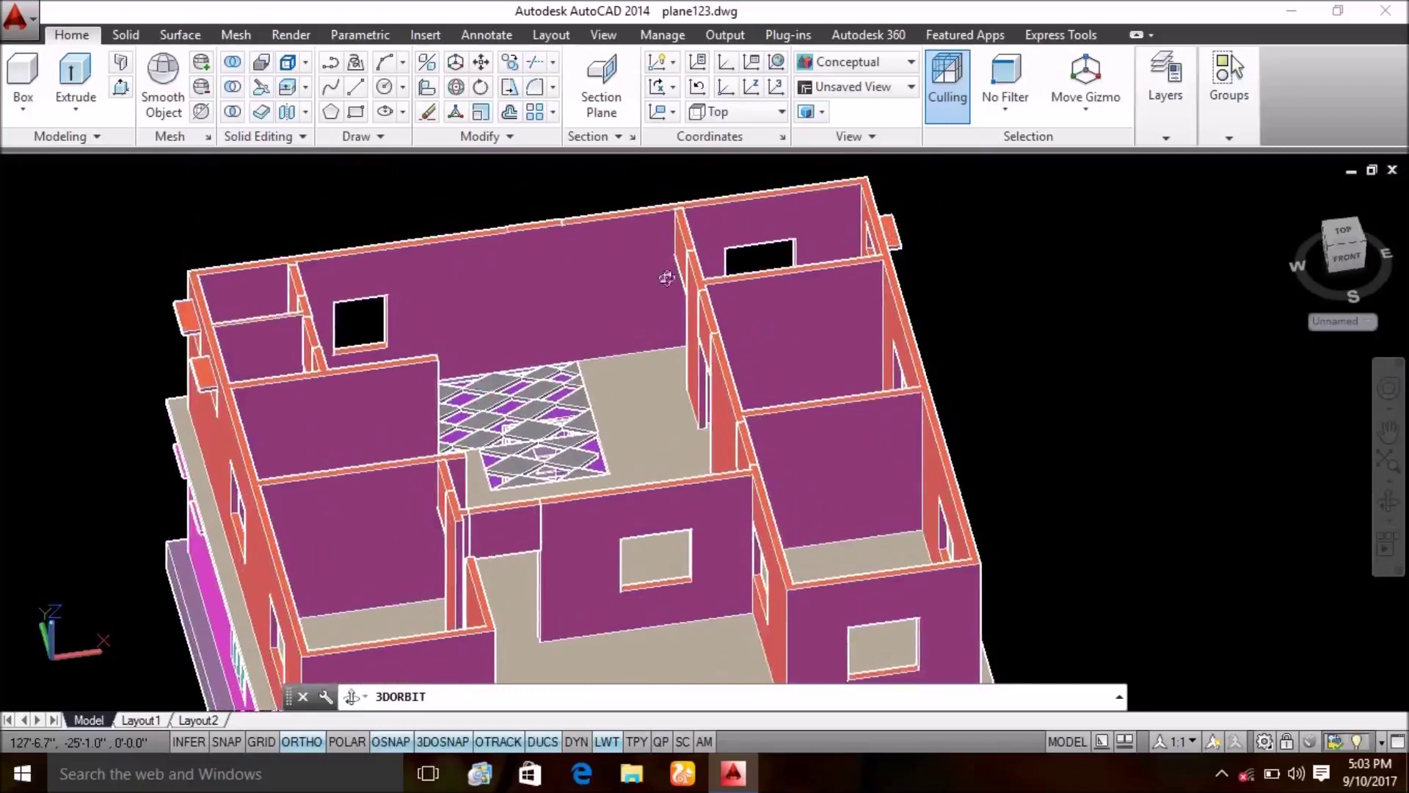
{"action": "mouse_move", "coordinate": [629, 442]}
{"action": "left_mouse_down"}
{"action": "mouse_move", "coordinate": [607, 434]}
{"action": "mouse_move", "coordinate": [609, 379]}
{"action": "left_mouse_up"}
{"action": "mouse_move", "coordinate": [650, 484]}
{"action": "left_mouse_down"}
{"action": "mouse_move", "coordinate": [575, 311]}
{"action": "mouse_move", "coordinate": [748, 372]}
{"action": "mouse_move", "coordinate": [647, 507]}
{"action": "mouse_move", "coordinate": [690, 470]}
{"action": "left_mouse_up"}
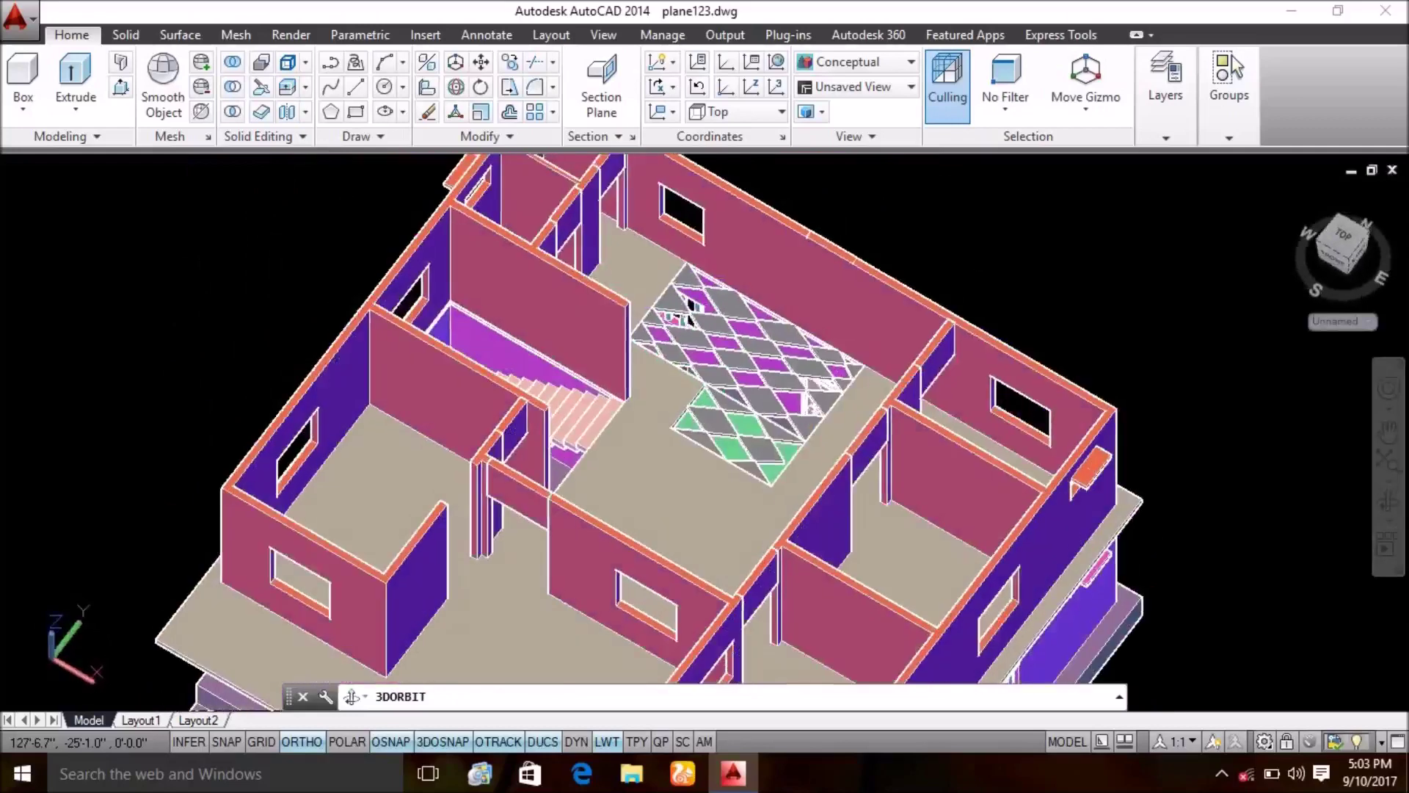
{"action": "mouse_move", "coordinate": [619, 289]}
{"action": "left_mouse_down"}
{"action": "mouse_move", "coordinate": [632, 279]}
{"action": "mouse_move", "coordinate": [619, 255]}
{"action": "left_mouse_up"}
{"action": "left_click_drag", "start_coordinate": [716, 239], "coordinate": [683, 345]}
{"action": "key", "text": "Escape"}
{"action": "left_click", "coordinate": [1166, 81]}
{"action": "left_click", "coordinate": [1345, 210]}
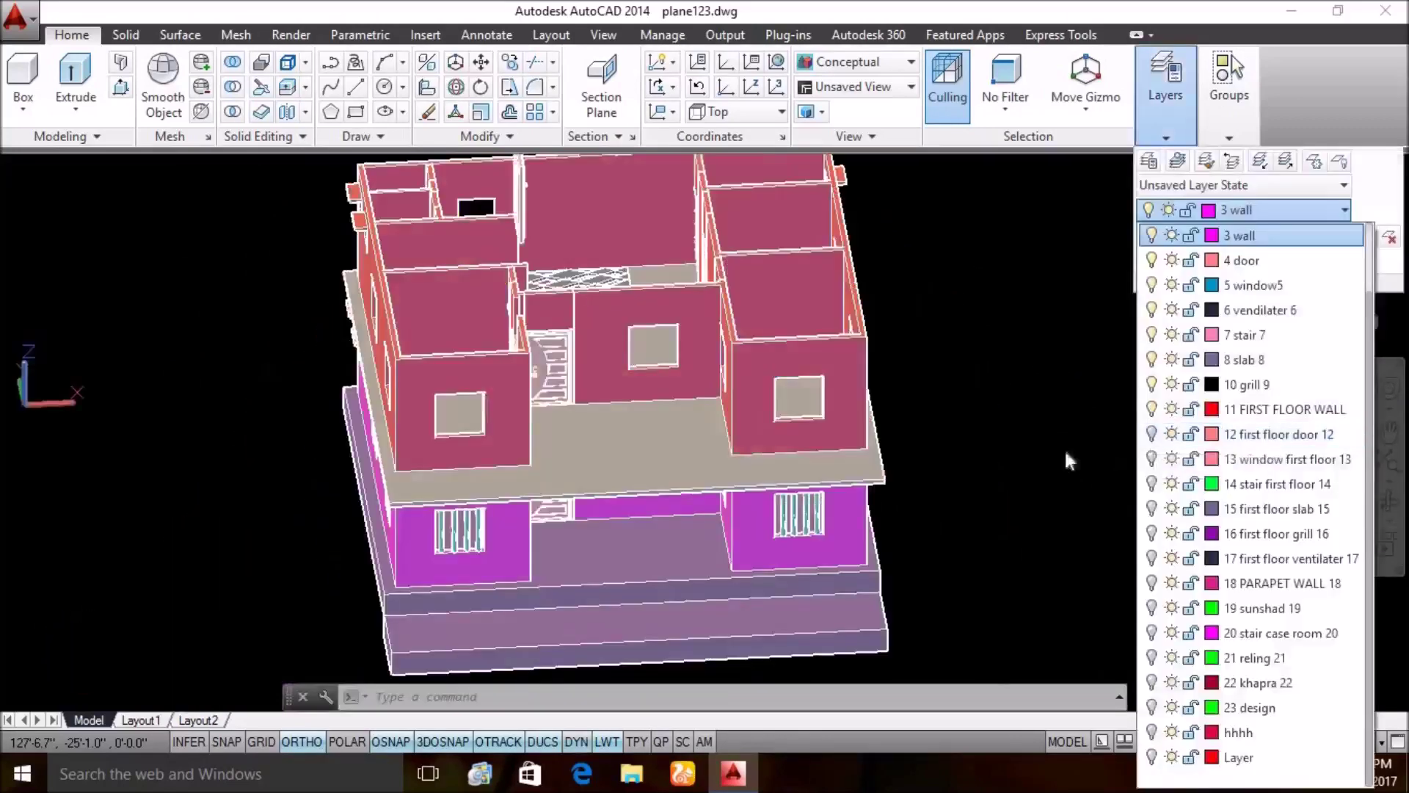
- Zoom and orbit to view the first-floor door and grilled windows from a new angle
{"action": "left_click", "coordinate": [994, 435]}
{"action": "scroll", "coordinate": [587, 389], "scroll_direction": "up", "scroll_amount": 5}
{"action": "scroll", "coordinate": [587, 389], "scroll_direction": "up", "scroll_amount": 5}
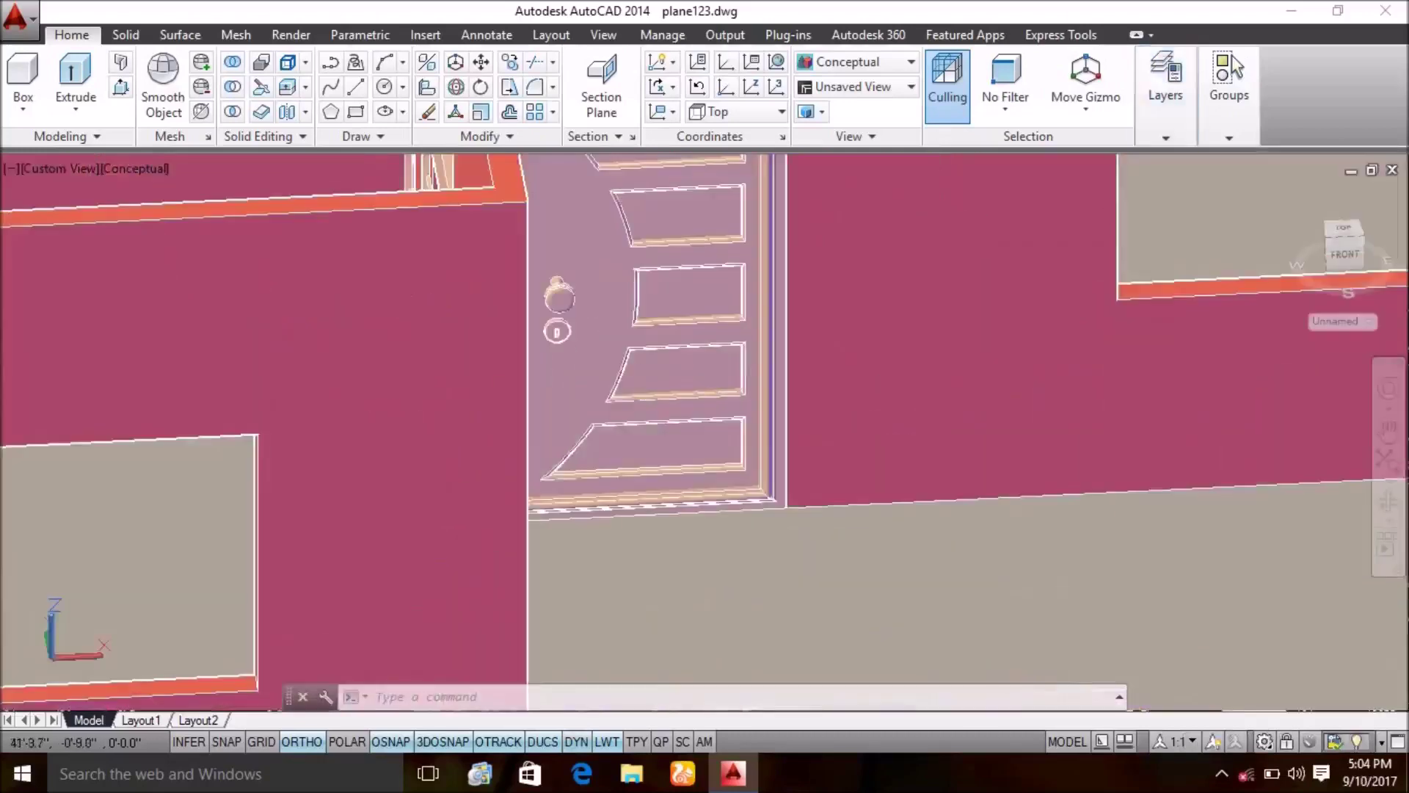
{"action": "left_click", "coordinate": [1398, 517]}
{"action": "mouse_move", "coordinate": [1280, 510]}
{"action": "left_mouse_down"}
{"action": "mouse_move", "coordinate": [1271, 467]}
{"action": "mouse_move", "coordinate": [1290, 494]}
{"action": "mouse_move", "coordinate": [1057, 425]}
{"action": "mouse_move", "coordinate": [654, 419]}
{"action": "mouse_move", "coordinate": [619, 450]}
{"action": "mouse_move", "coordinate": [646, 443]}
{"action": "mouse_move", "coordinate": [536, 703]}
{"action": "left_mouse_up"}
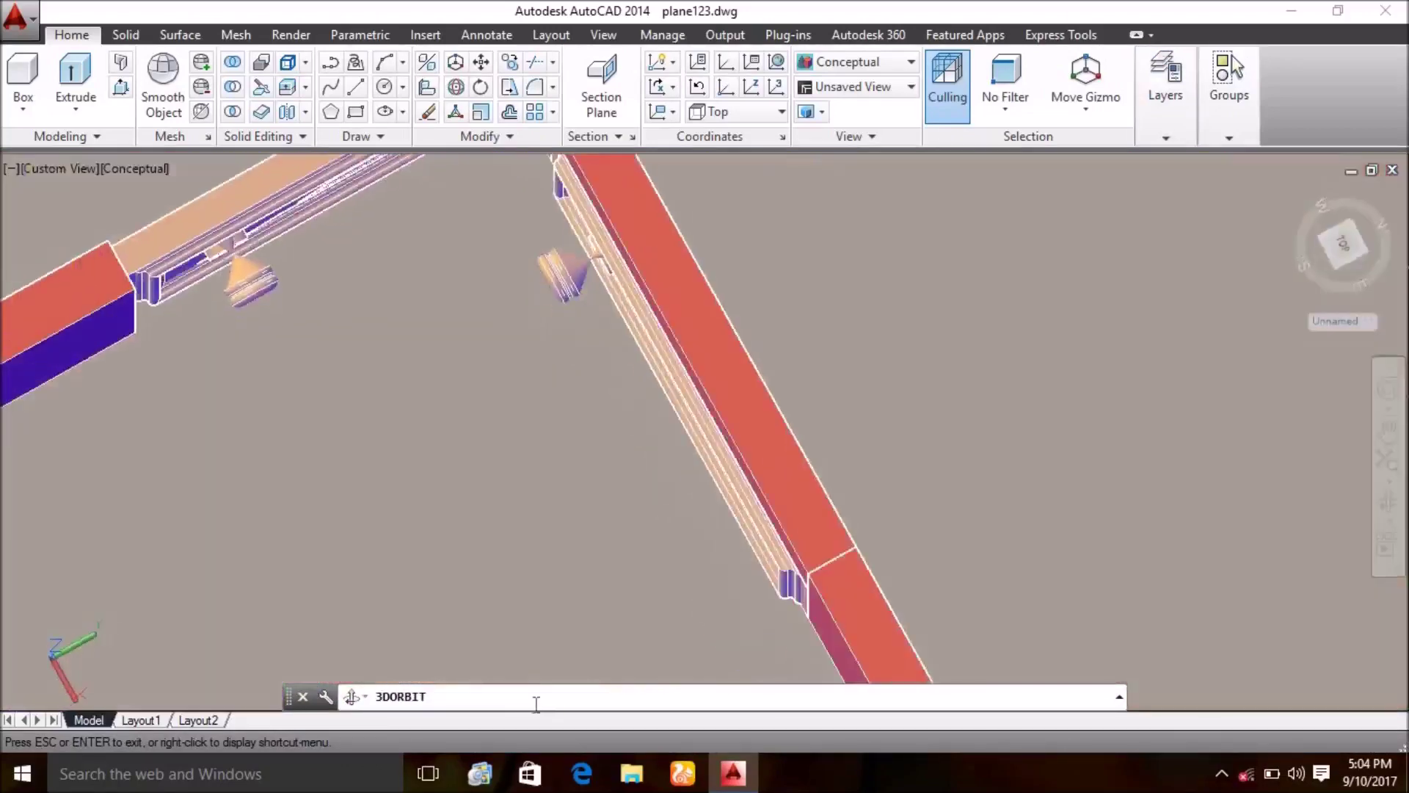
{"action": "scroll", "coordinate": [637, 439], "scroll_direction": "down", "scroll_amount": 5}
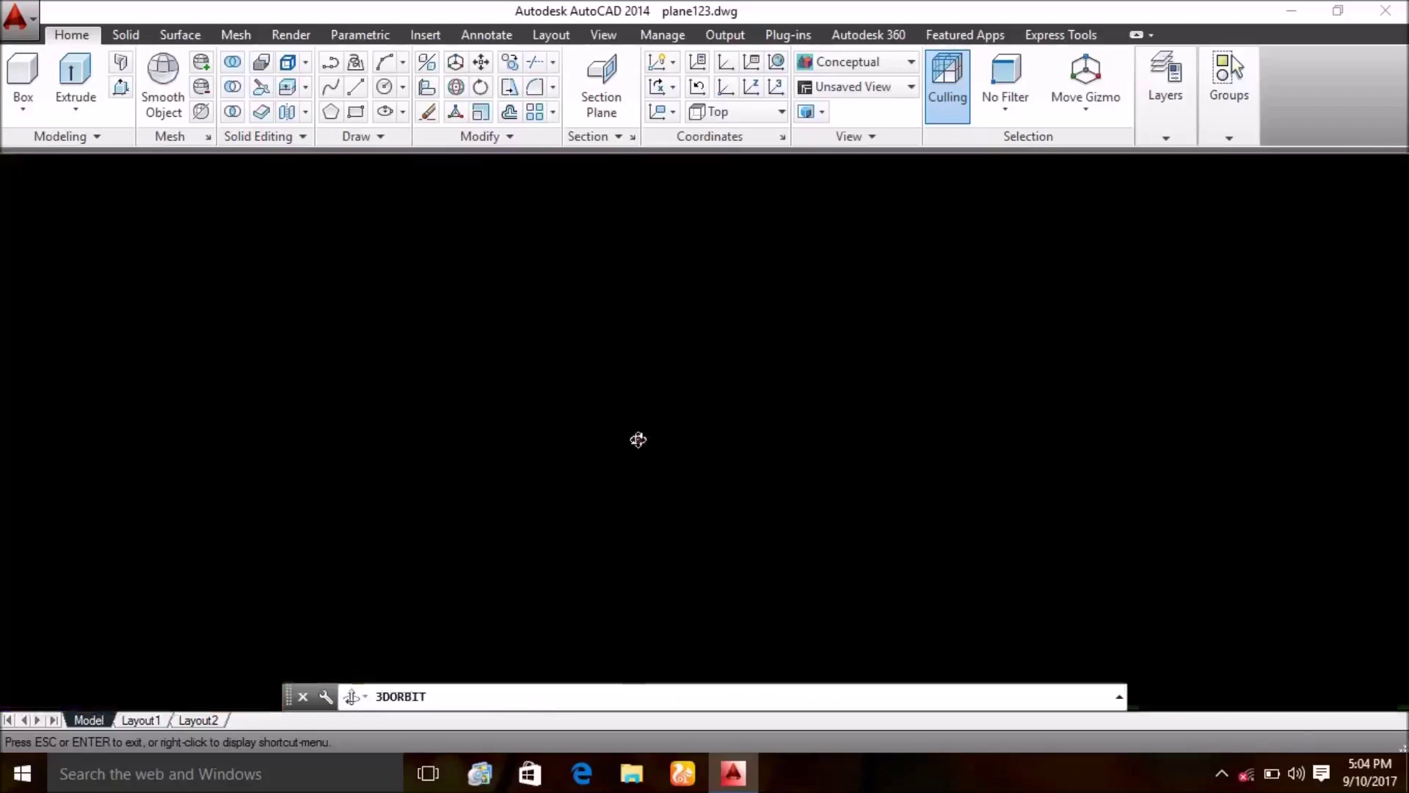
{"action": "scroll", "coordinate": [636, 440], "scroll_direction": "down", "scroll_amount": 3}
{"action": "mouse_move", "coordinate": [635, 440]}
{"action": "left_mouse_down"}
{"action": "mouse_move", "coordinate": [765, 463]}
{"action": "mouse_move", "coordinate": [659, 488]}
{"action": "left_mouse_up"}
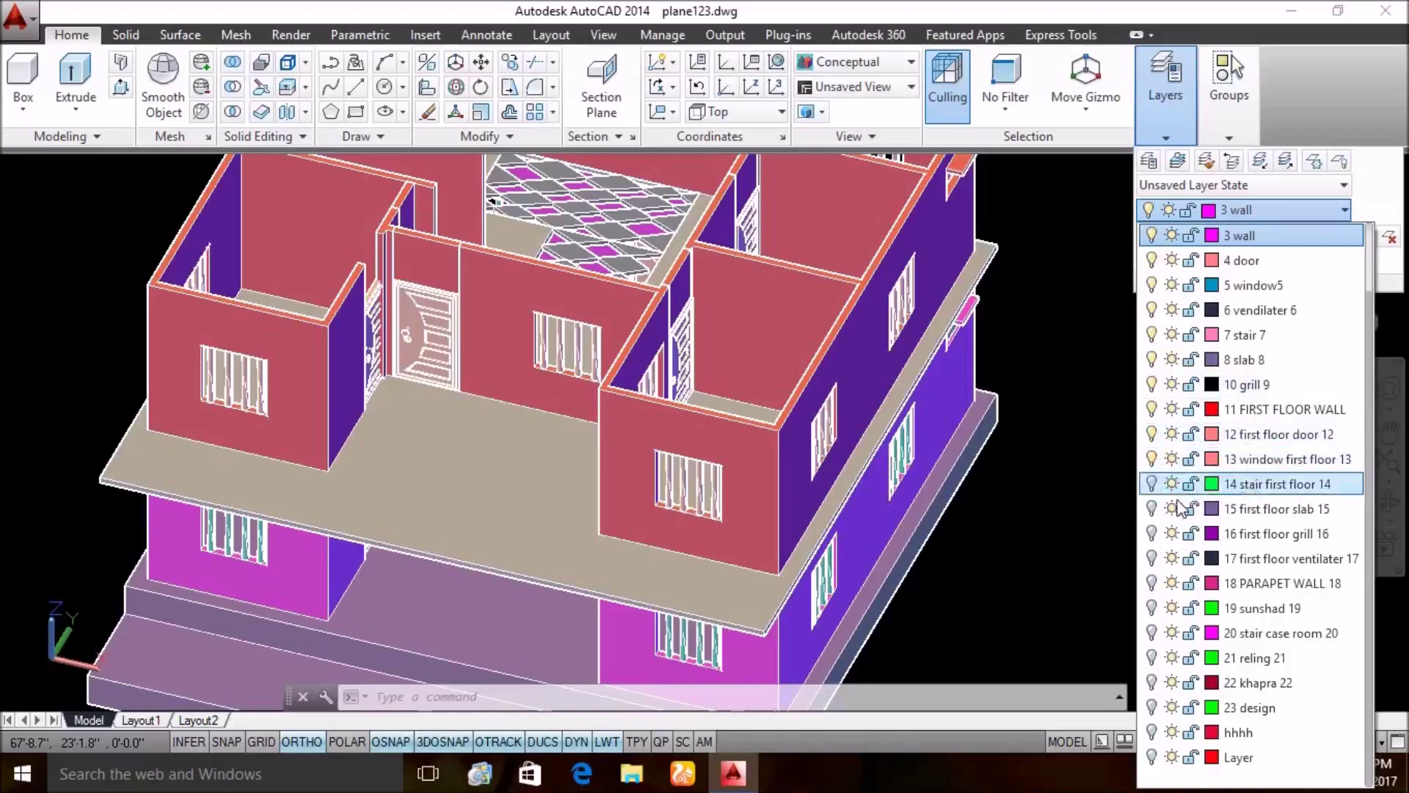
{"action": "left_click", "coordinate": [854, 415]}
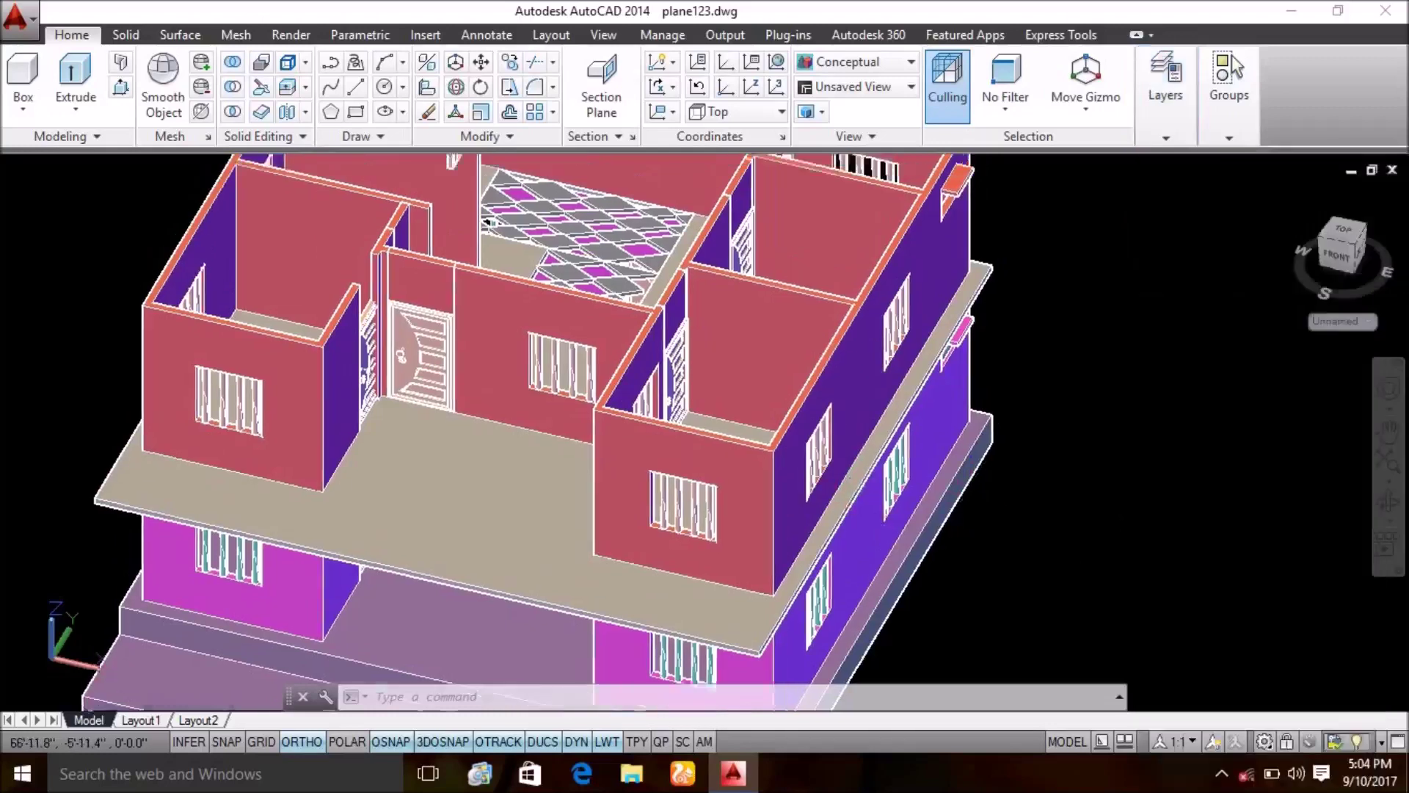
- Turn on the 14 stair first floor 14 layer
{"action": "middle_click_drag", "start_coordinate": [640, 246], "coordinate": [647, 308]}
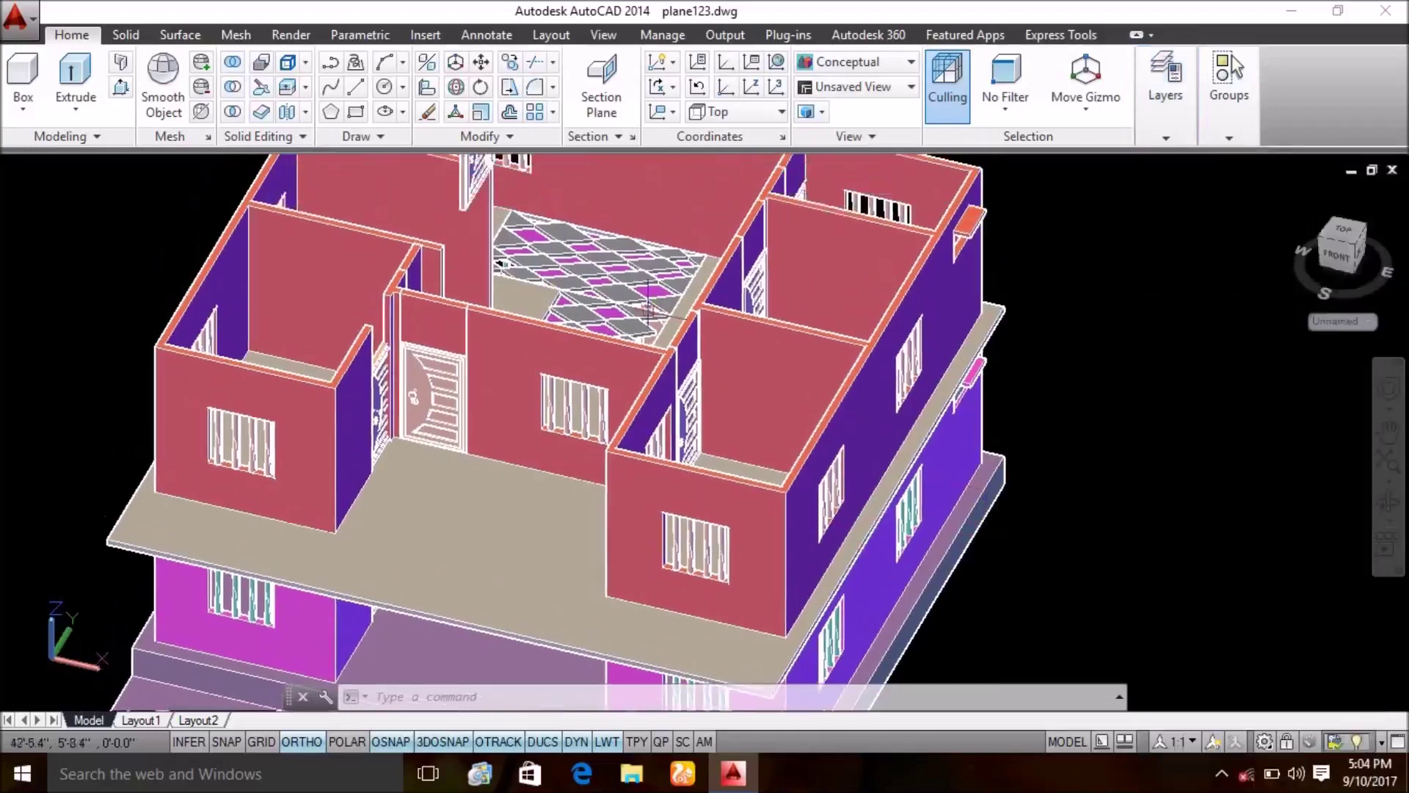
{"action": "left_click", "coordinate": [1163, 140]}
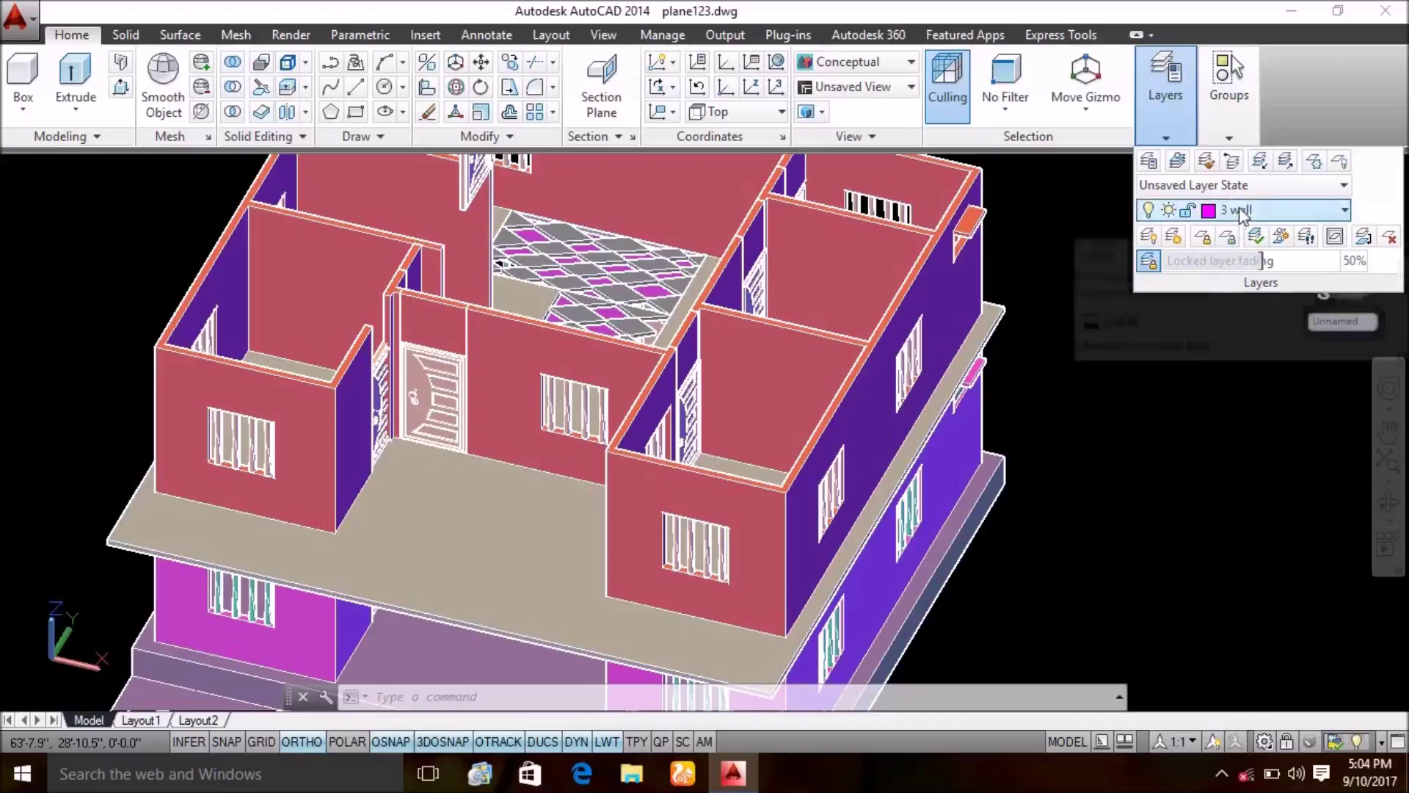
{"action": "left_click", "coordinate": [1262, 210]}
{"action": "left_click", "coordinate": [1151, 484]}
- Orbit the building, then turn on the 15 first floor slab 15 layer
{"action": "left_click", "coordinate": [1002, 414]}
{"action": "mouse_move", "coordinate": [1220, 431]}
{"action": "middle_mouse_down", "text": "shift"}
{"action": "mouse_move", "coordinate": [1168, 434]}
{"action": "mouse_move", "coordinate": [524, 285]}
{"action": "mouse_move", "coordinate": [960, 108]}
{"action": "middle_mouse_up", "text": "shift"}
{"action": "right_click", "coordinate": [961, 108]}
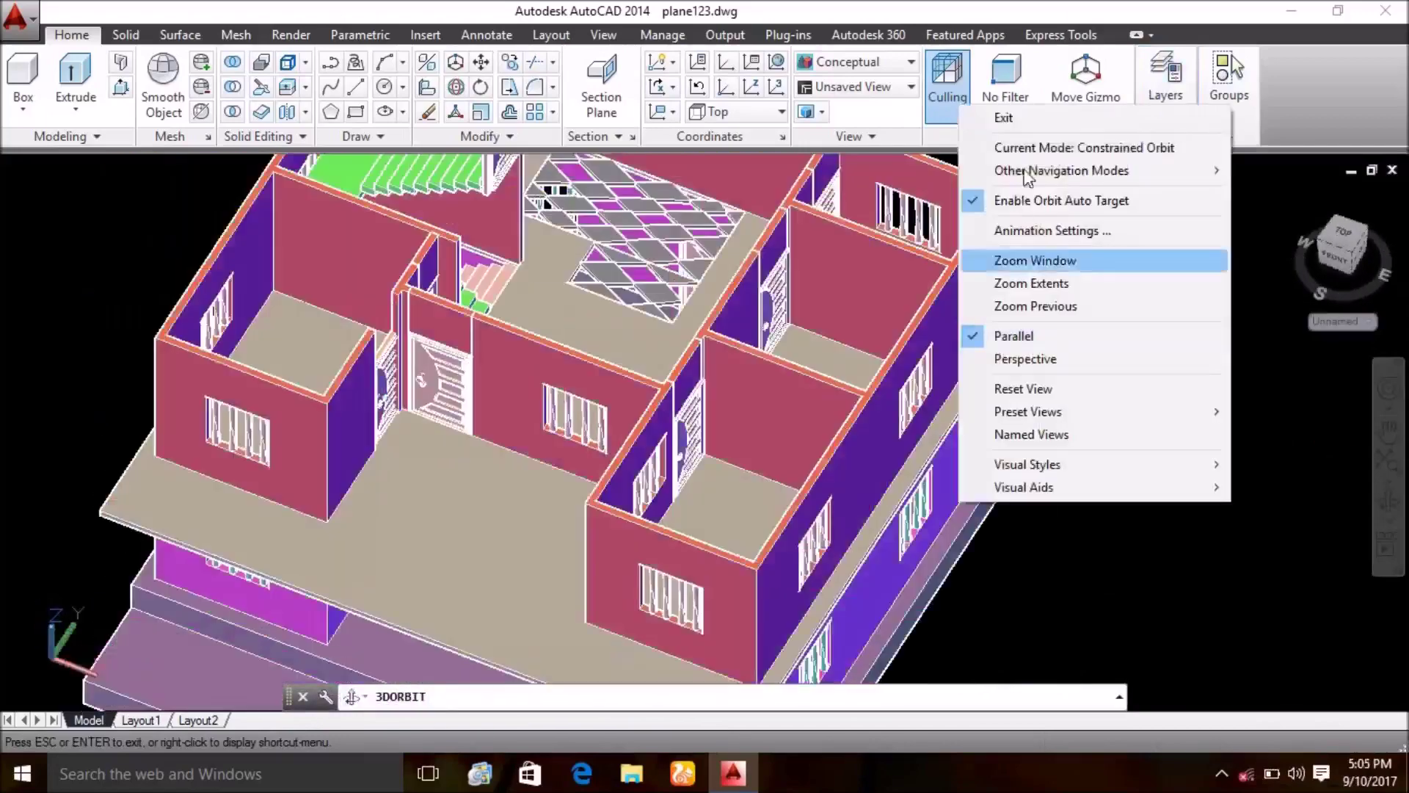
{"action": "left_click", "coordinate": [1189, 117]}
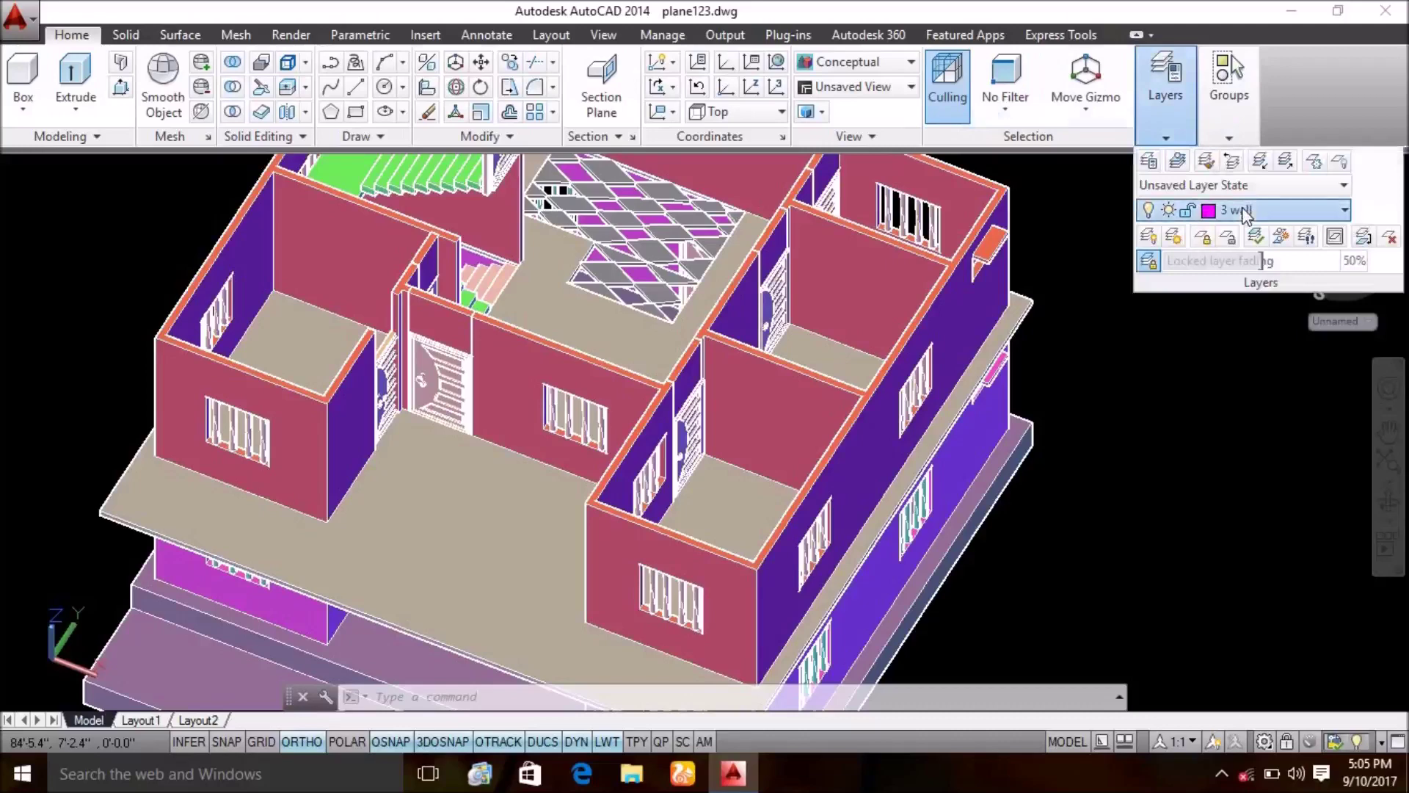
{"action": "left_click", "coordinate": [1243, 213]}
{"action": "left_click", "coordinate": [1150, 508]}
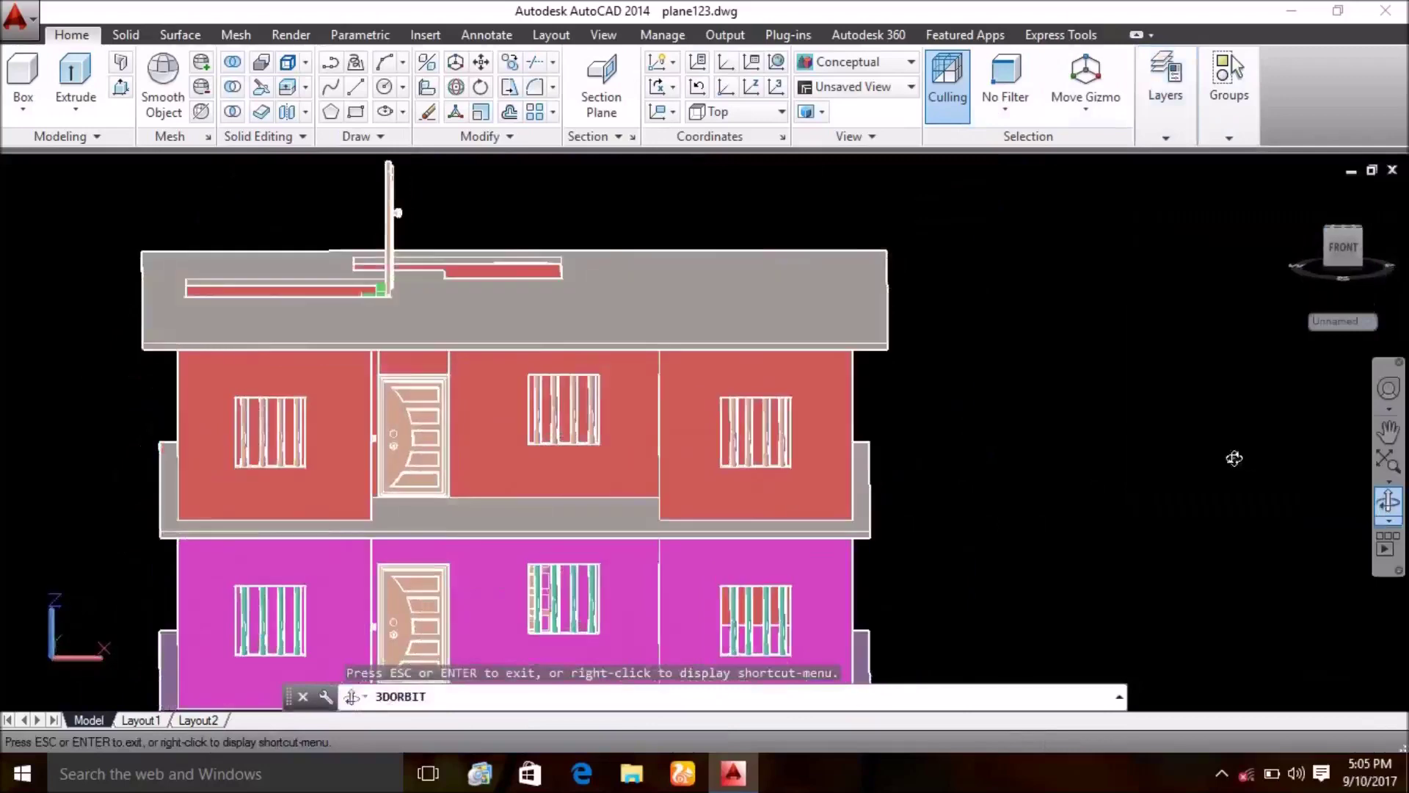
- Orbit to an isometric roof view and turn on the 16 first floor grill 16 layer
{"action": "mouse_move", "coordinate": [1233, 462]}
{"action": "left_mouse_down"}
{"action": "mouse_move", "coordinate": [1170, 475]}
{"action": "mouse_move", "coordinate": [1189, 425]}
{"action": "left_mouse_up"}
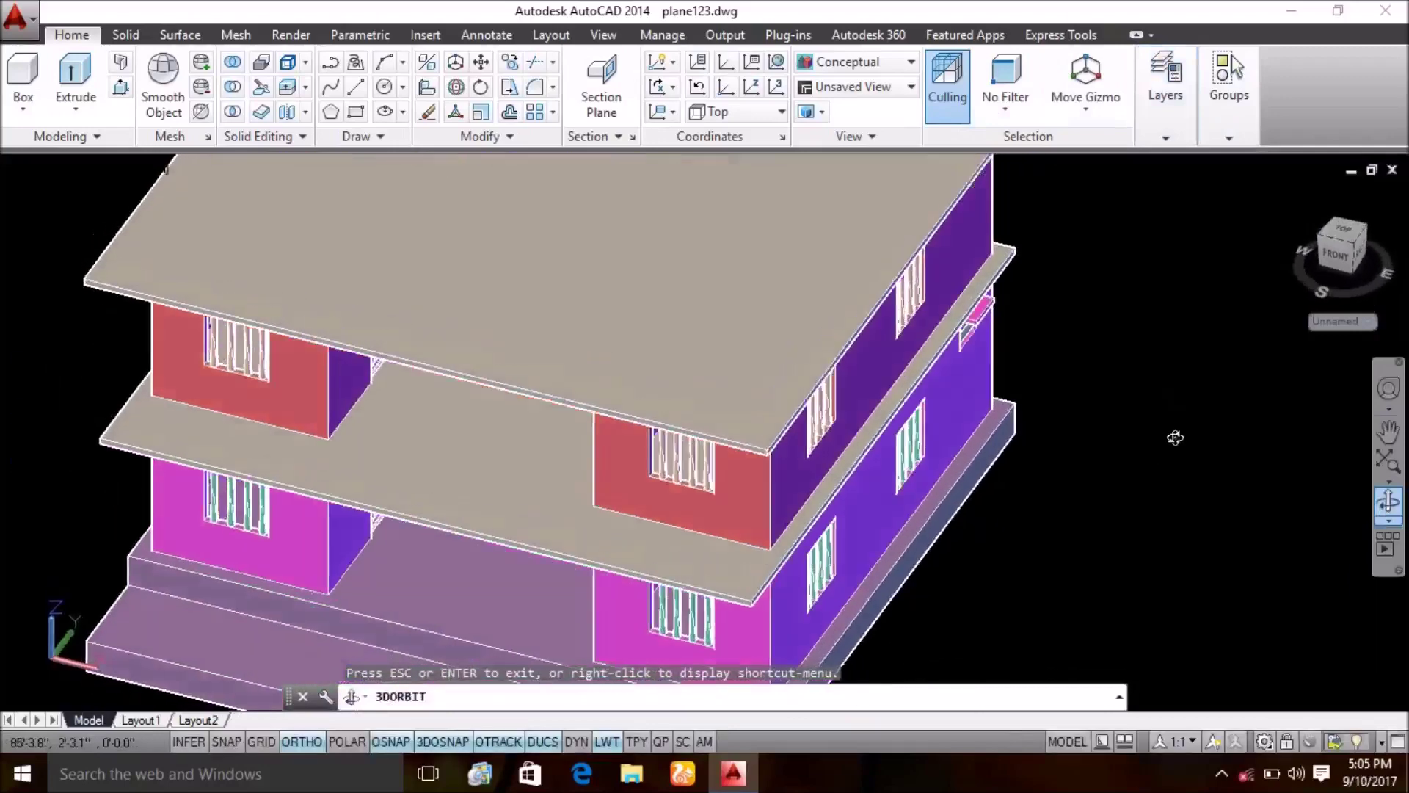
{"action": "left_click_drag", "start_coordinate": [1167, 415], "coordinate": [1148, 487]}
{"action": "right_click", "coordinate": [1148, 487]}
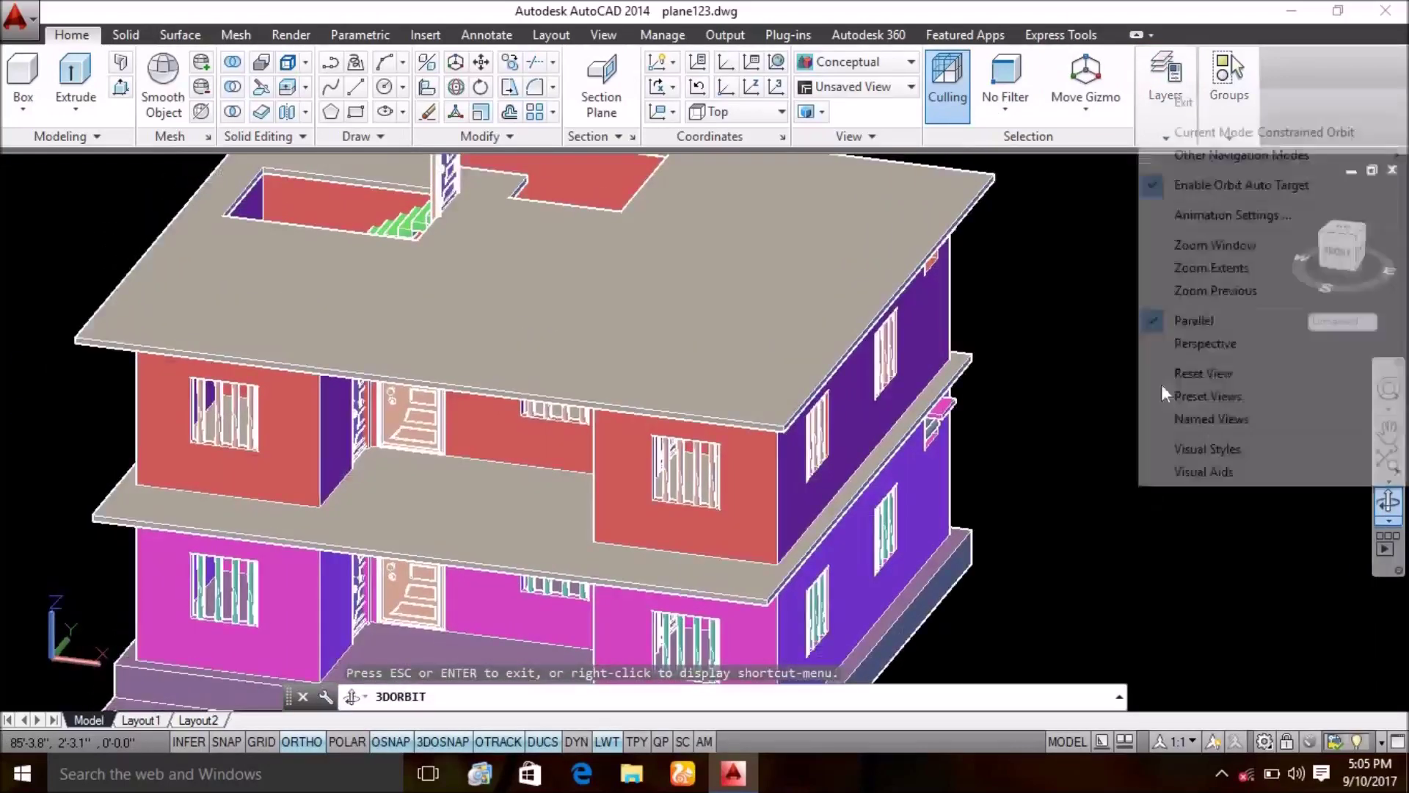
{"action": "left_click", "coordinate": [1223, 100]}
{"action": "left_click", "coordinate": [1165, 84]}
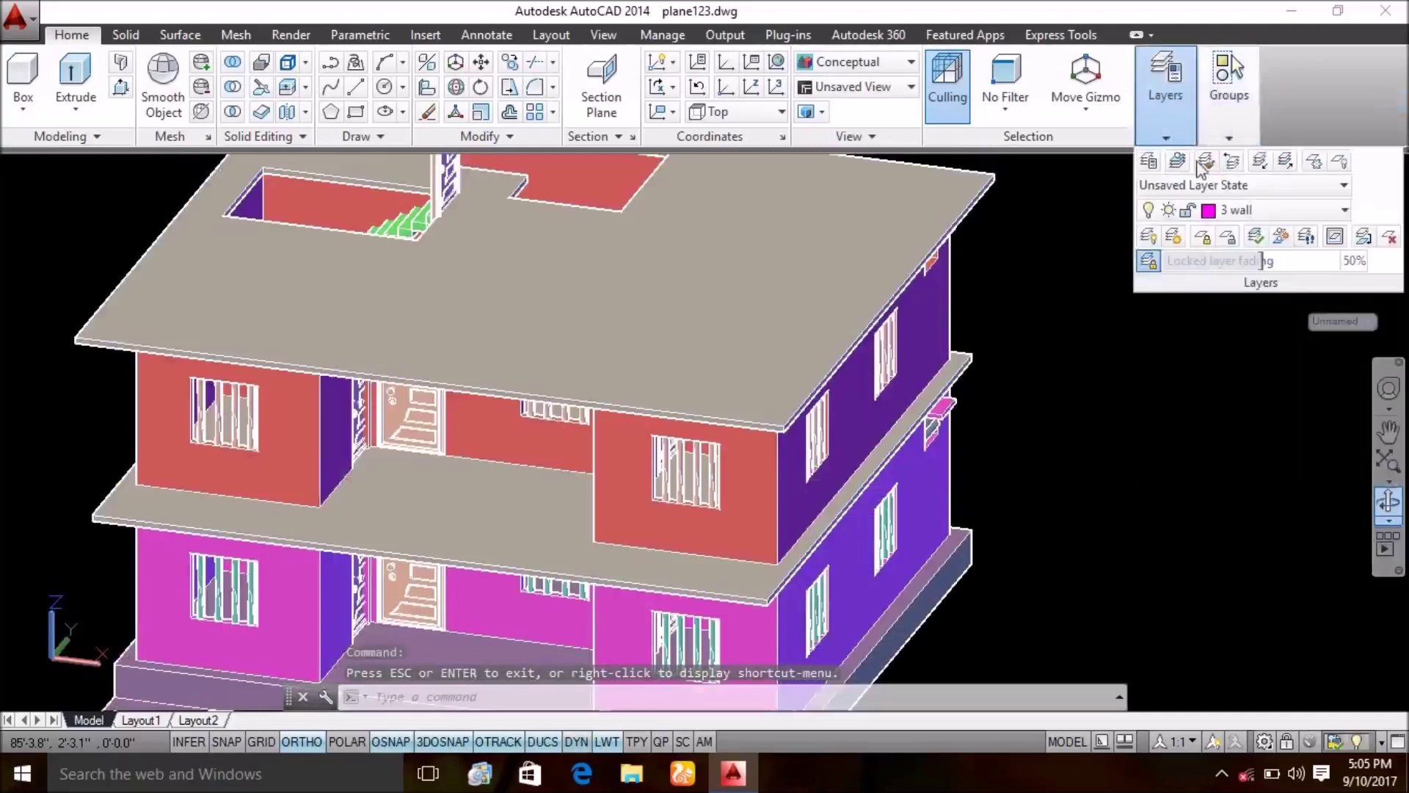
{"action": "left_click", "coordinate": [1250, 211]}
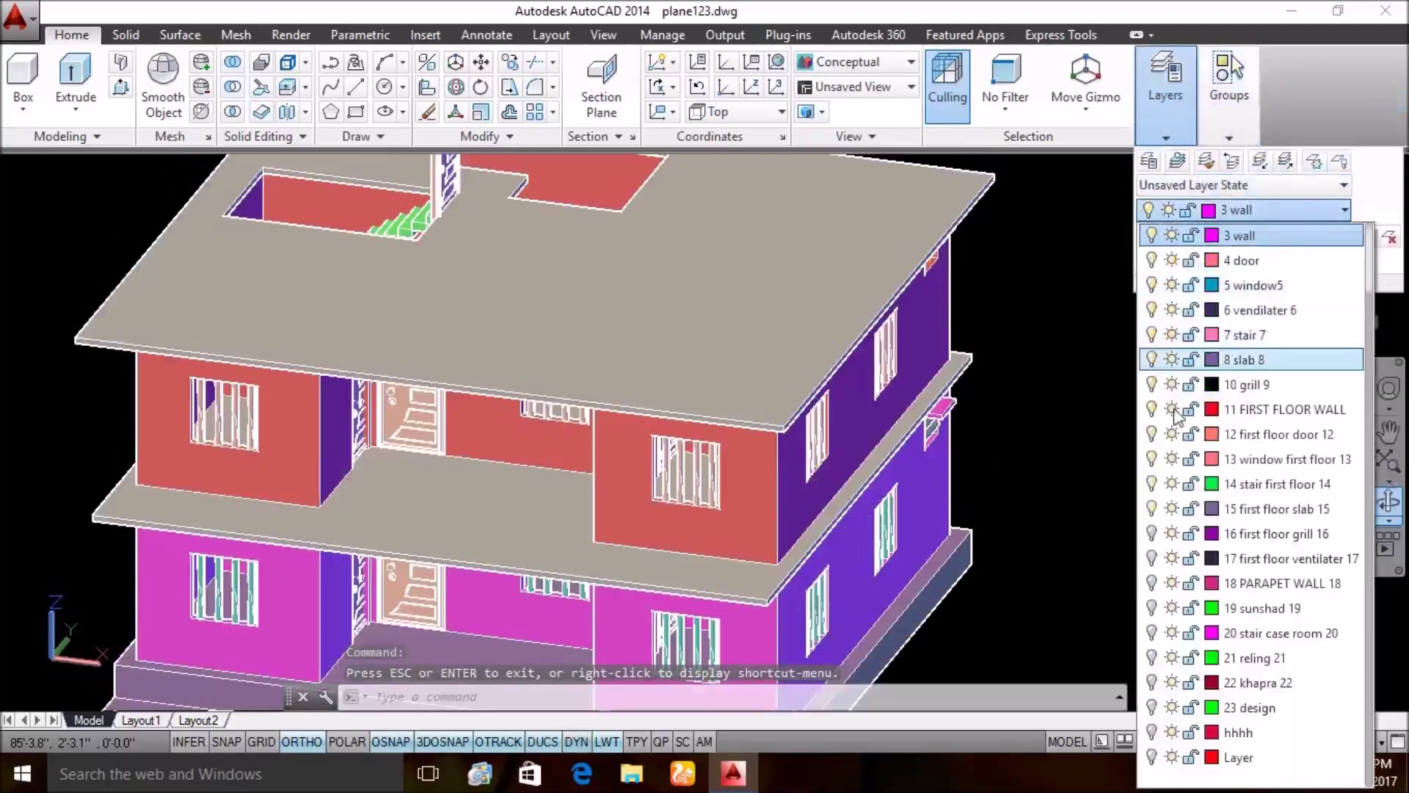
{"action": "left_click", "coordinate": [1150, 535]}
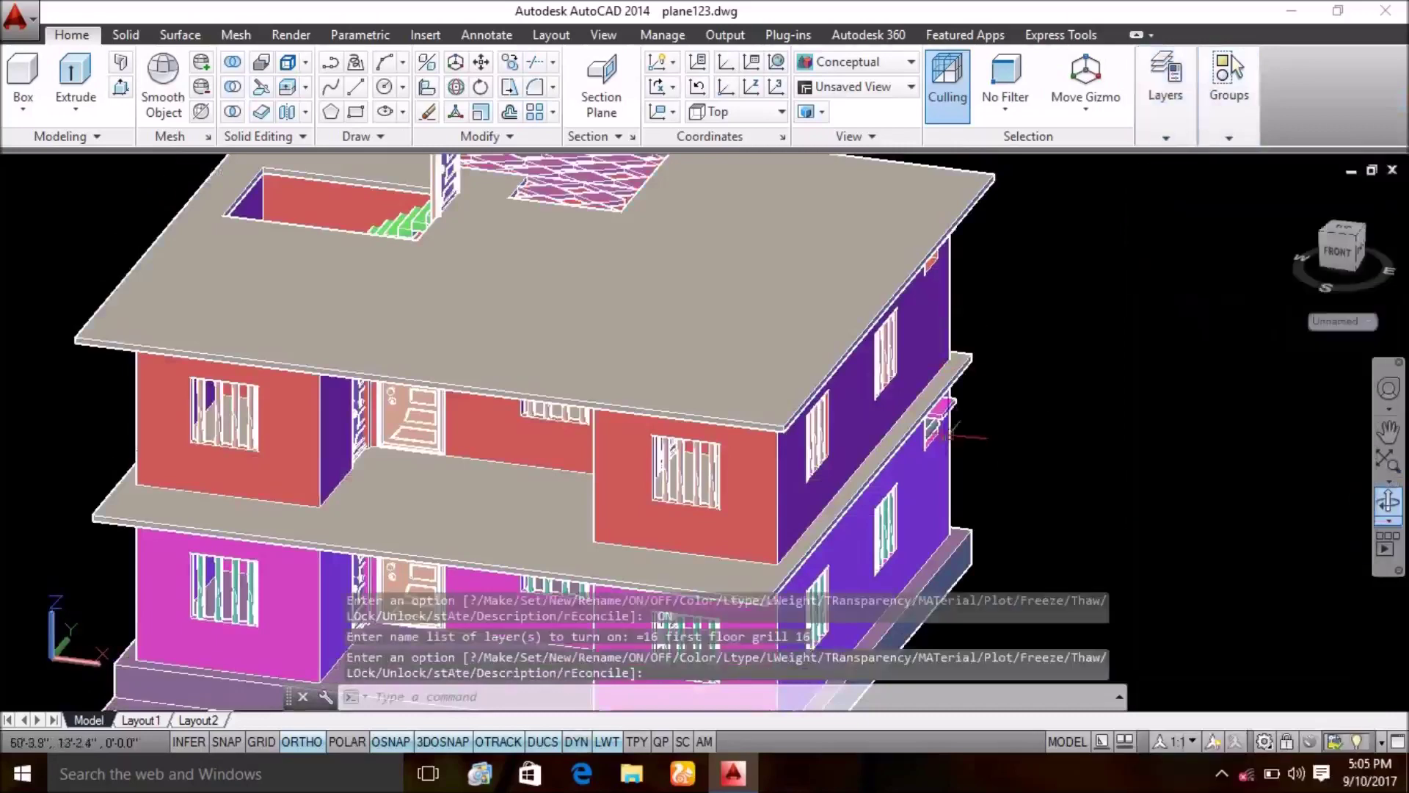
{"action": "key", "text": "Escape"}
{"action": "key", "text": "Escape"}
- Turn on the 17 first floor ventilater 17 layer
{"action": "mouse_move", "coordinate": [842, 427]}
{"action": "middle_mouse_down", "text": "shift"}
{"action": "mouse_move", "coordinate": [913, 299]}
{"action": "mouse_move", "coordinate": [803, 391]}
{"action": "mouse_move", "coordinate": [808, 431]}
{"action": "mouse_move", "coordinate": [765, 472]}
{"action": "mouse_move", "coordinate": [976, 470]}
{"action": "middle_mouse_up", "text": "shift"}
{"action": "left_click", "coordinate": [1166, 80]}
{"action": "left_click", "coordinate": [1263, 210]}
{"action": "left_click", "coordinate": [1151, 560]}
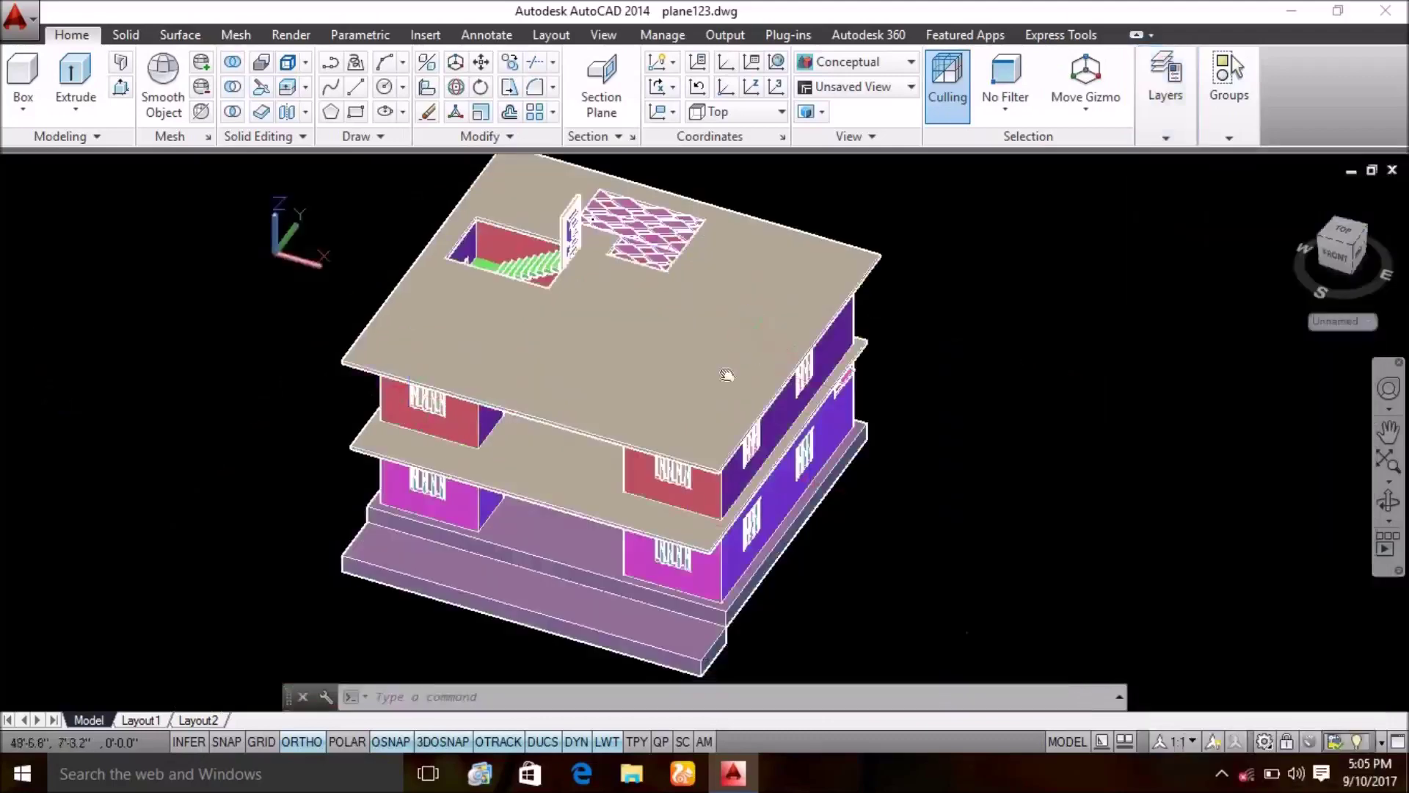
- Switch on the 18 PARAPET WALL 18 layer to add parapet walls around the roof edge
{"action": "middle_click_drag", "start_coordinate": [727, 375], "coordinate": [713, 408]}
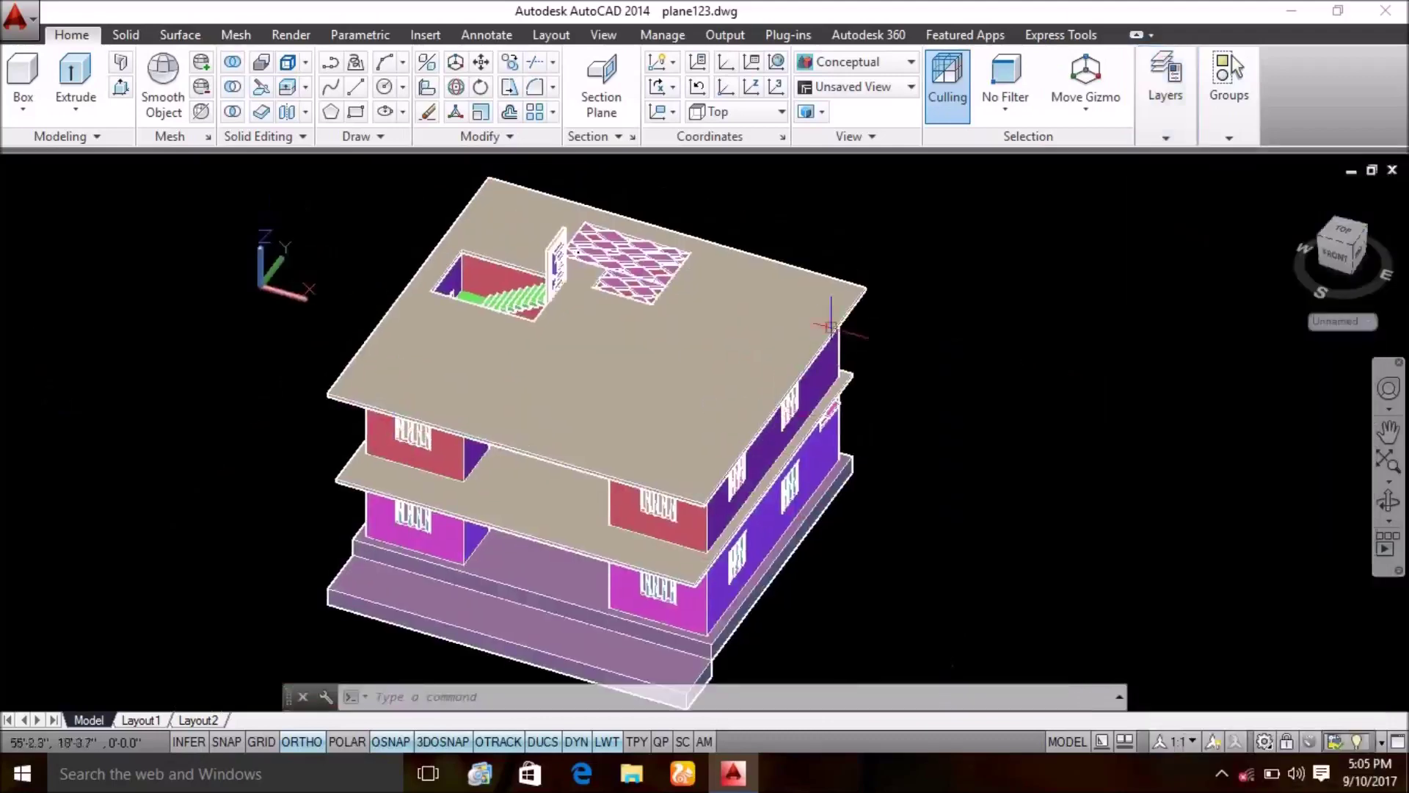
{"action": "left_click", "coordinate": [1165, 87]}
{"action": "left_click", "coordinate": [1231, 212]}
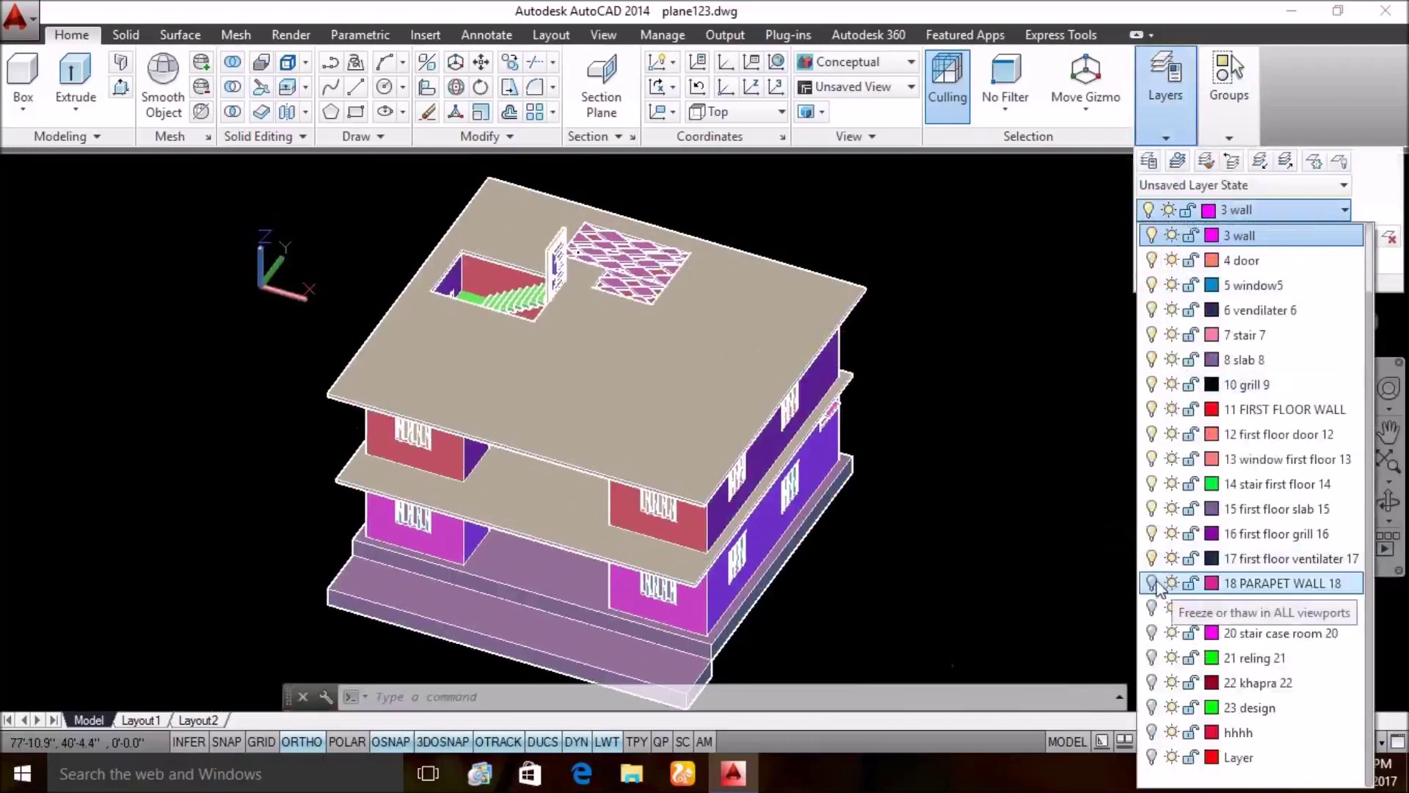
{"action": "left_click", "coordinate": [1152, 583]}
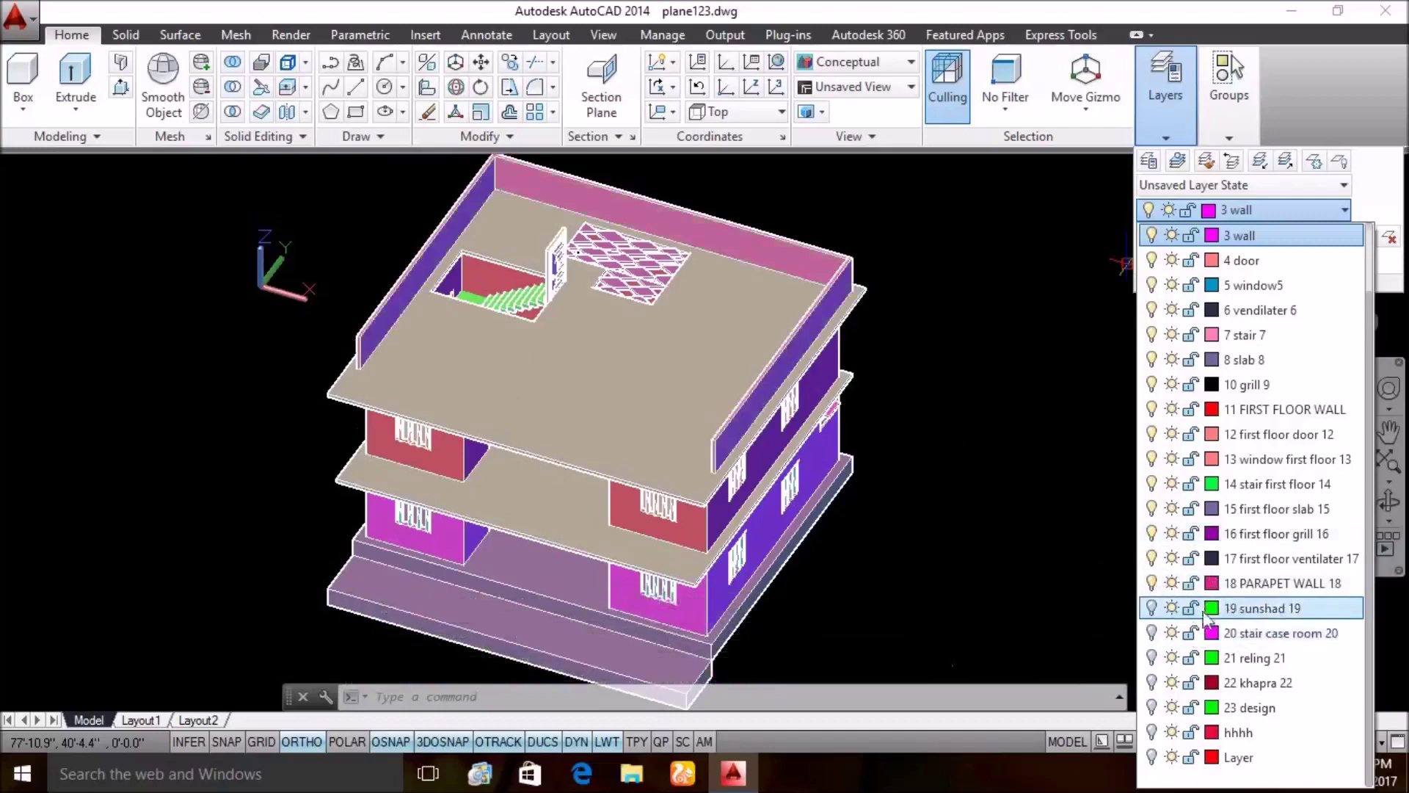
- Turn on the 19 sunshad 19 layer and zoom in on the building's right side
{"action": "left_click", "coordinate": [1154, 609]}
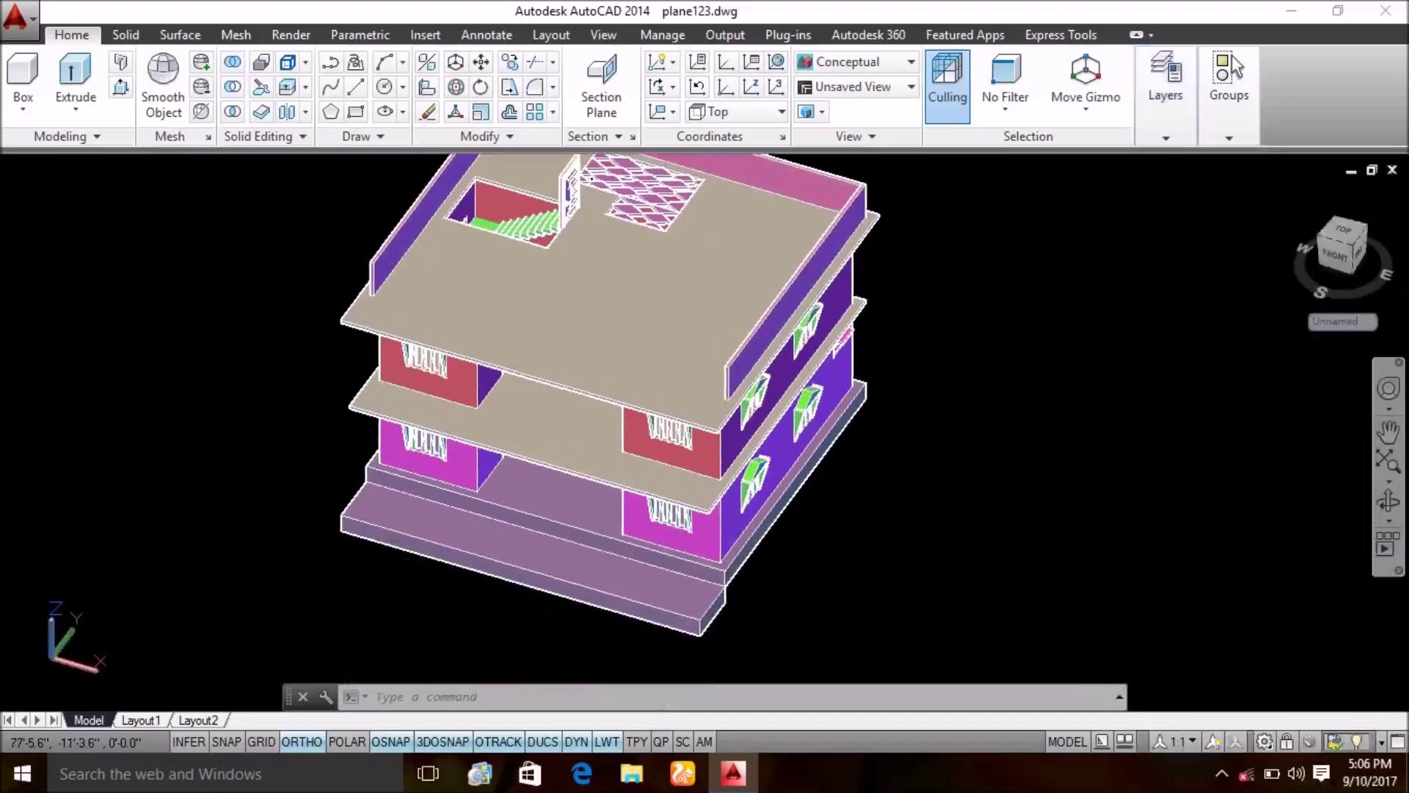
{"action": "left_click", "coordinate": [1392, 517]}
{"action": "left_click_drag", "start_coordinate": [903, 566], "coordinate": [665, 527]}
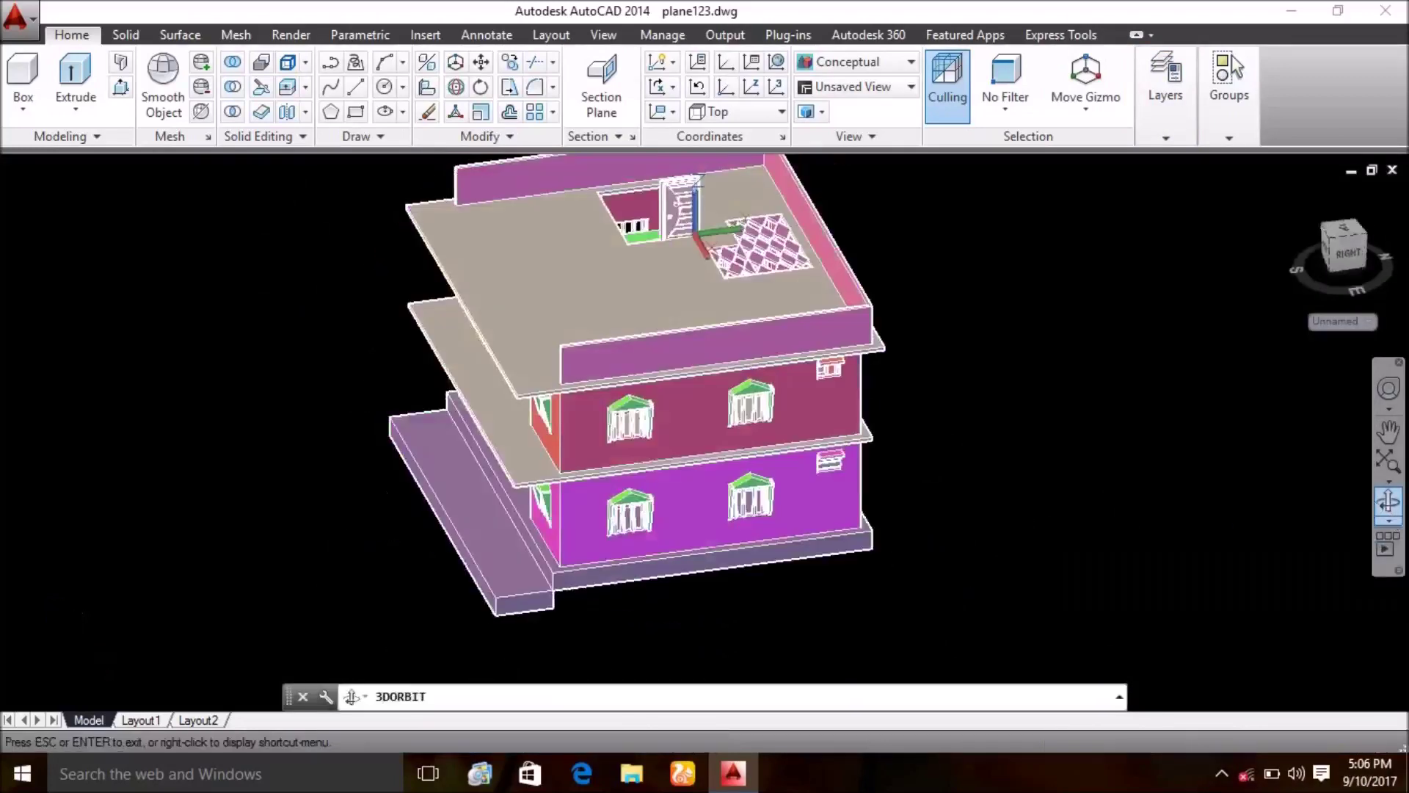
{"action": "scroll", "coordinate": [666, 526], "scroll_direction": "up", "scroll_amount": 1}
{"action": "scroll", "coordinate": [667, 543], "scroll_direction": "up", "scroll_amount": 1}
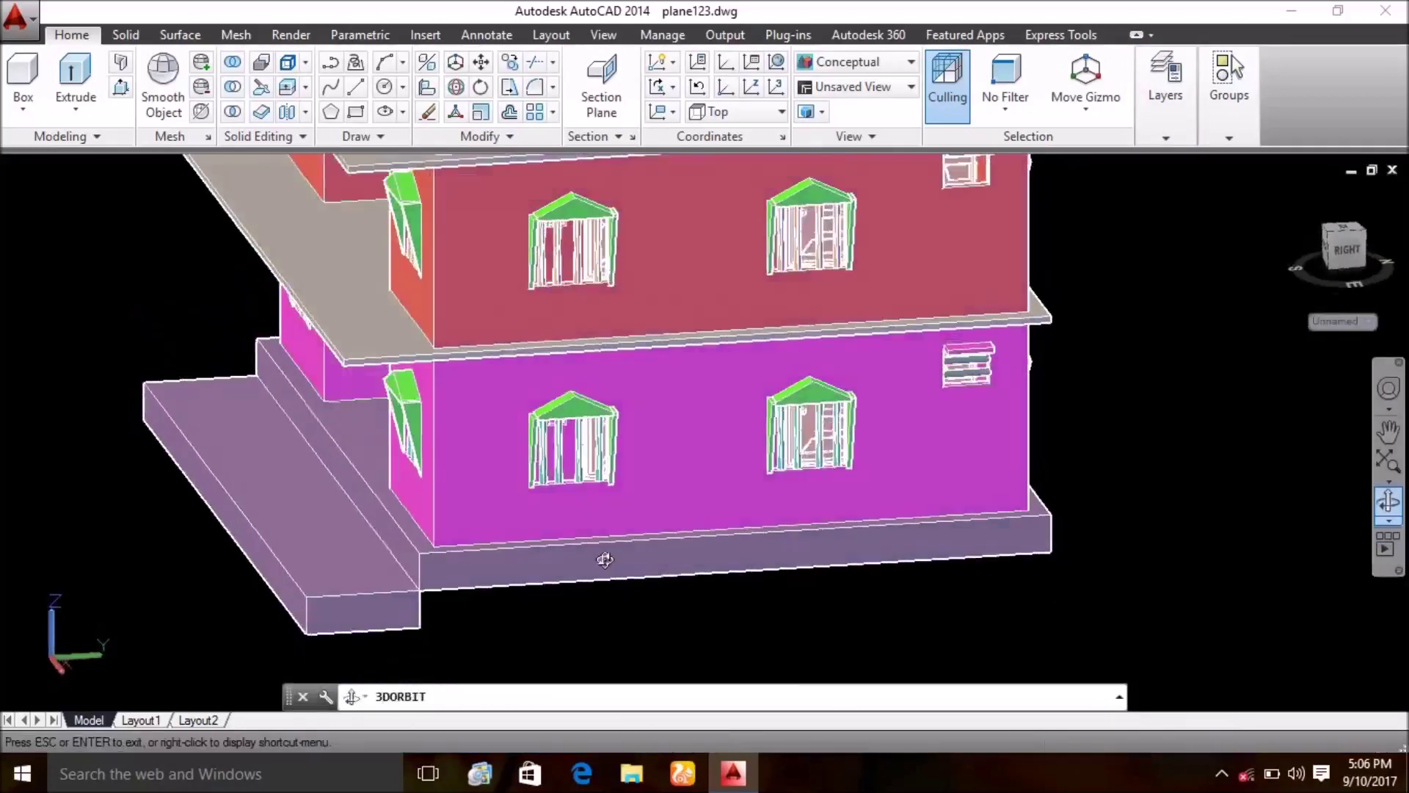
{"action": "scroll", "coordinate": [668, 555], "scroll_direction": "up", "scroll_amount": 2}
{"action": "scroll", "coordinate": [669, 564], "scroll_direction": "up", "scroll_amount": 1}
{"action": "scroll", "coordinate": [669, 564], "scroll_direction": "up", "scroll_amount": 1}
{"action": "scroll", "coordinate": [698, 529], "scroll_direction": "up", "scroll_amount": 1}
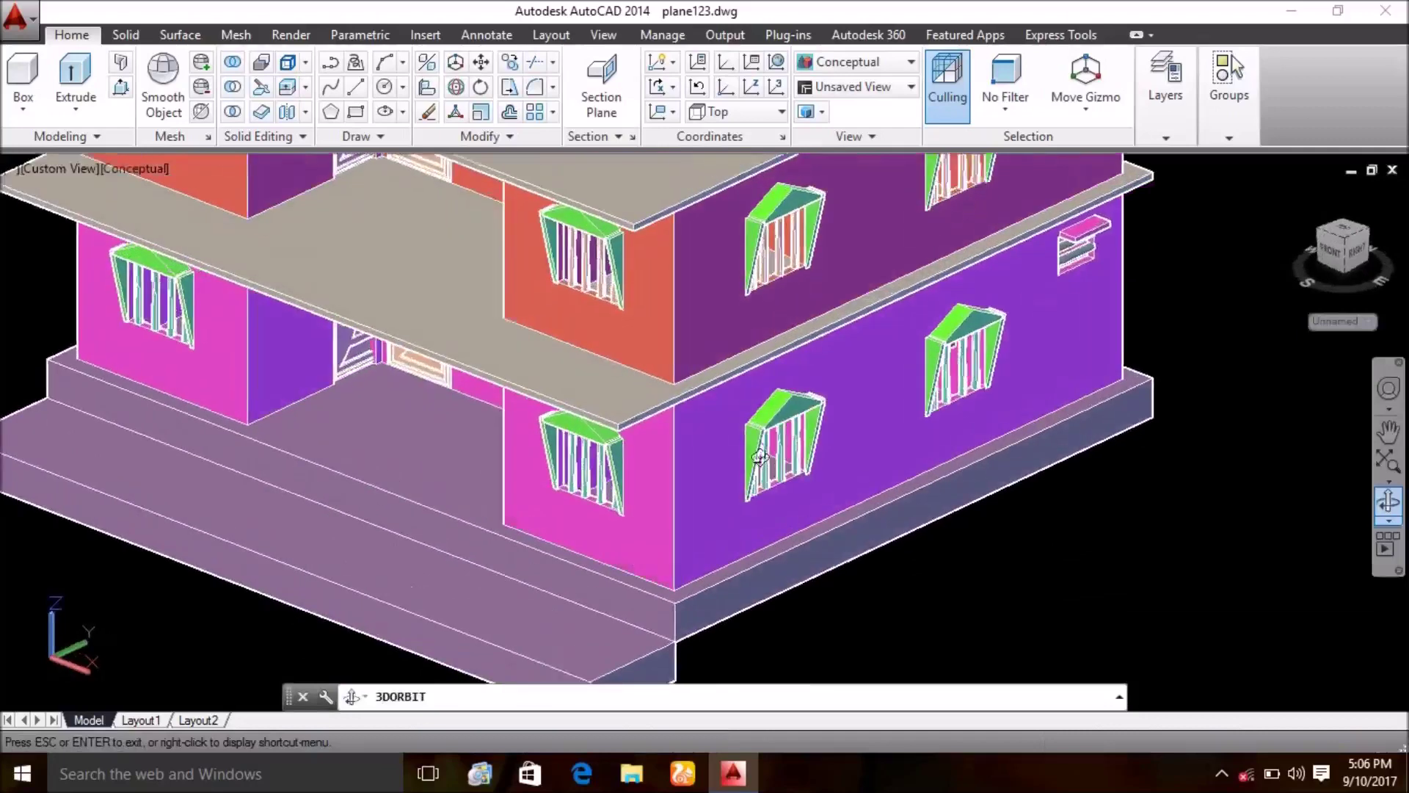
{"action": "scroll", "coordinate": [727, 491], "scroll_direction": "up", "scroll_amount": 2}
{"action": "scroll", "coordinate": [756, 452], "scroll_direction": "up", "scroll_amount": 2}
{"action": "scroll", "coordinate": [779, 416], "scroll_direction": "up", "scroll_amount": 2}
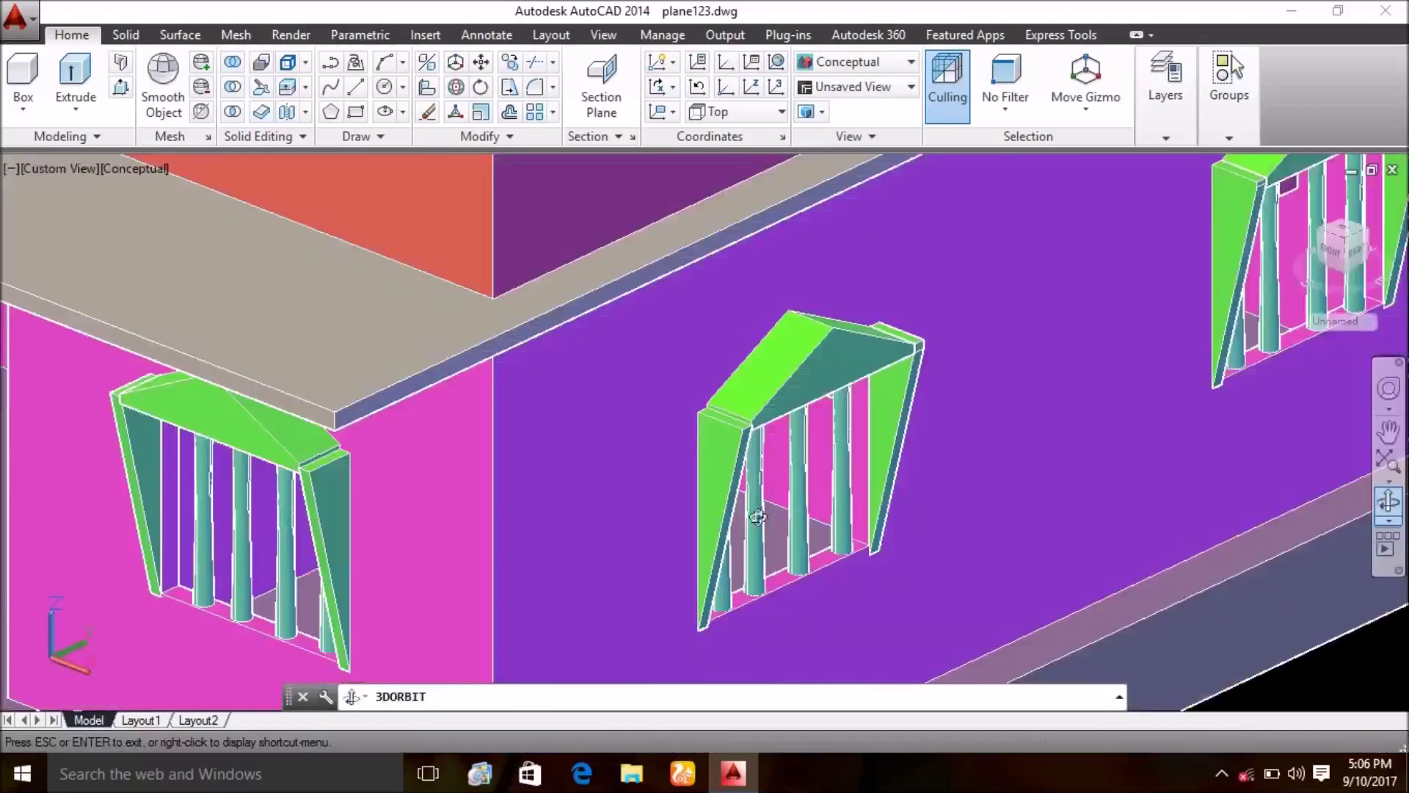
- Orbit the building to frontal and back-left views to check the sunshades
{"action": "left_click_drag", "start_coordinate": [746, 501], "coordinate": [917, 486]}
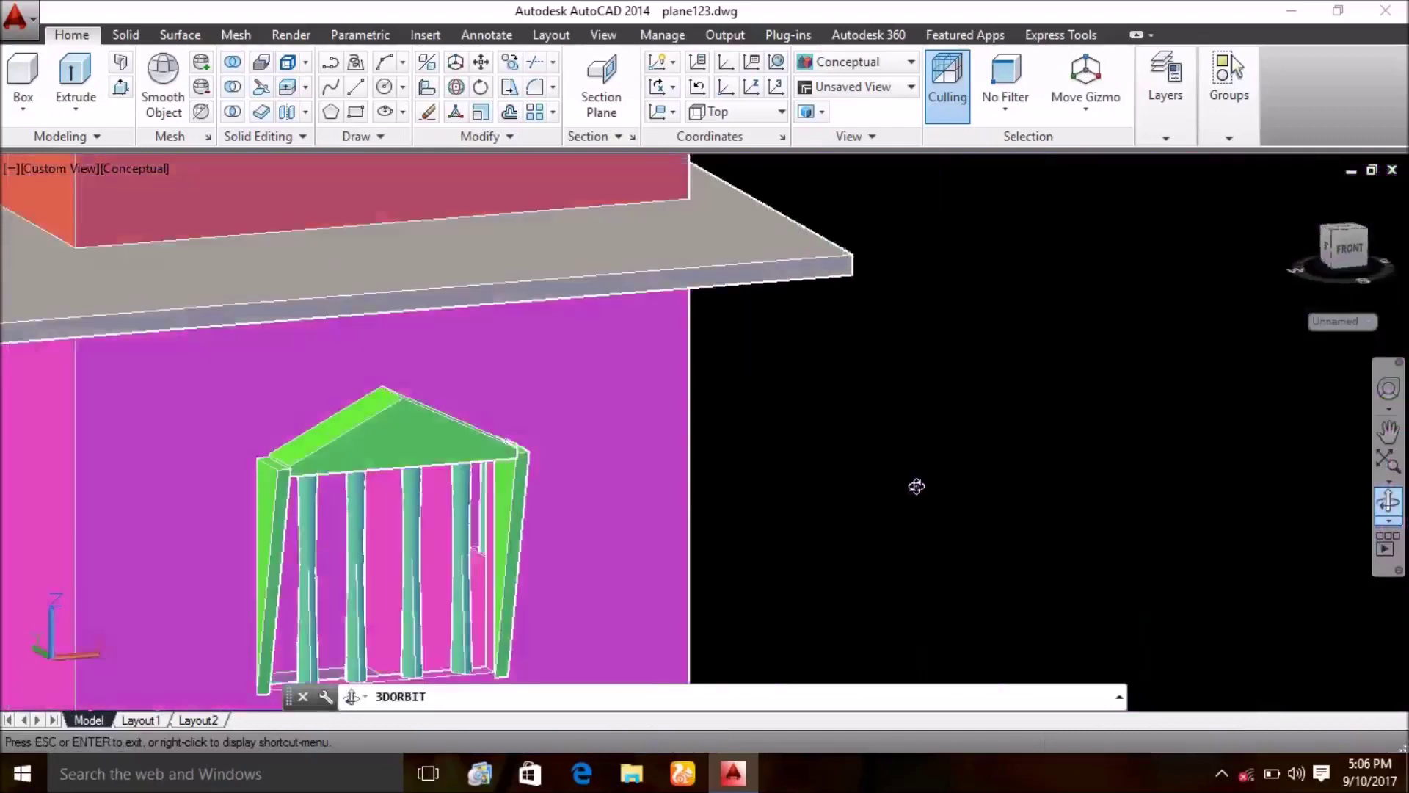
{"action": "scroll", "coordinate": [917, 487], "scroll_direction": "down", "scroll_amount": 5}
{"action": "mouse_move", "coordinate": [917, 486]}
{"action": "left_mouse_down"}
{"action": "mouse_move", "coordinate": [802, 481]}
{"action": "mouse_move", "coordinate": [771, 512]}
{"action": "mouse_move", "coordinate": [811, 384]}
{"action": "left_mouse_up"}
{"action": "right_click", "coordinate": [773, 541]}
- Dismiss the orbit menu and turn on the 20 stair case room 20 layer
{"action": "key", "text": "Escape"}
{"action": "right_click", "coordinate": [823, 547]}
{"action": "key", "text": "Escape"}
{"action": "right_click", "coordinate": [1270, 452]}
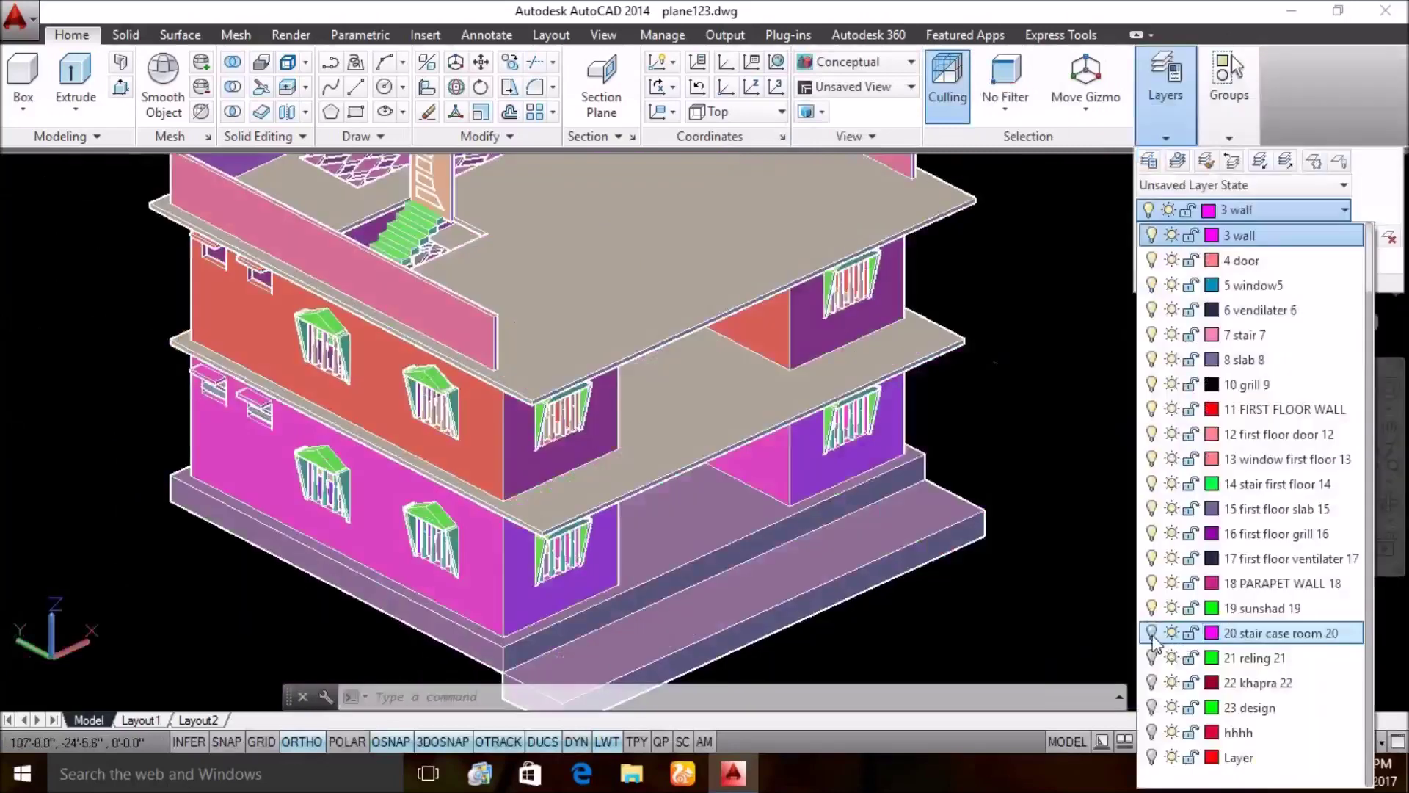
{"action": "left_click", "coordinate": [1151, 633]}
{"action": "left_click", "coordinate": [994, 559]}
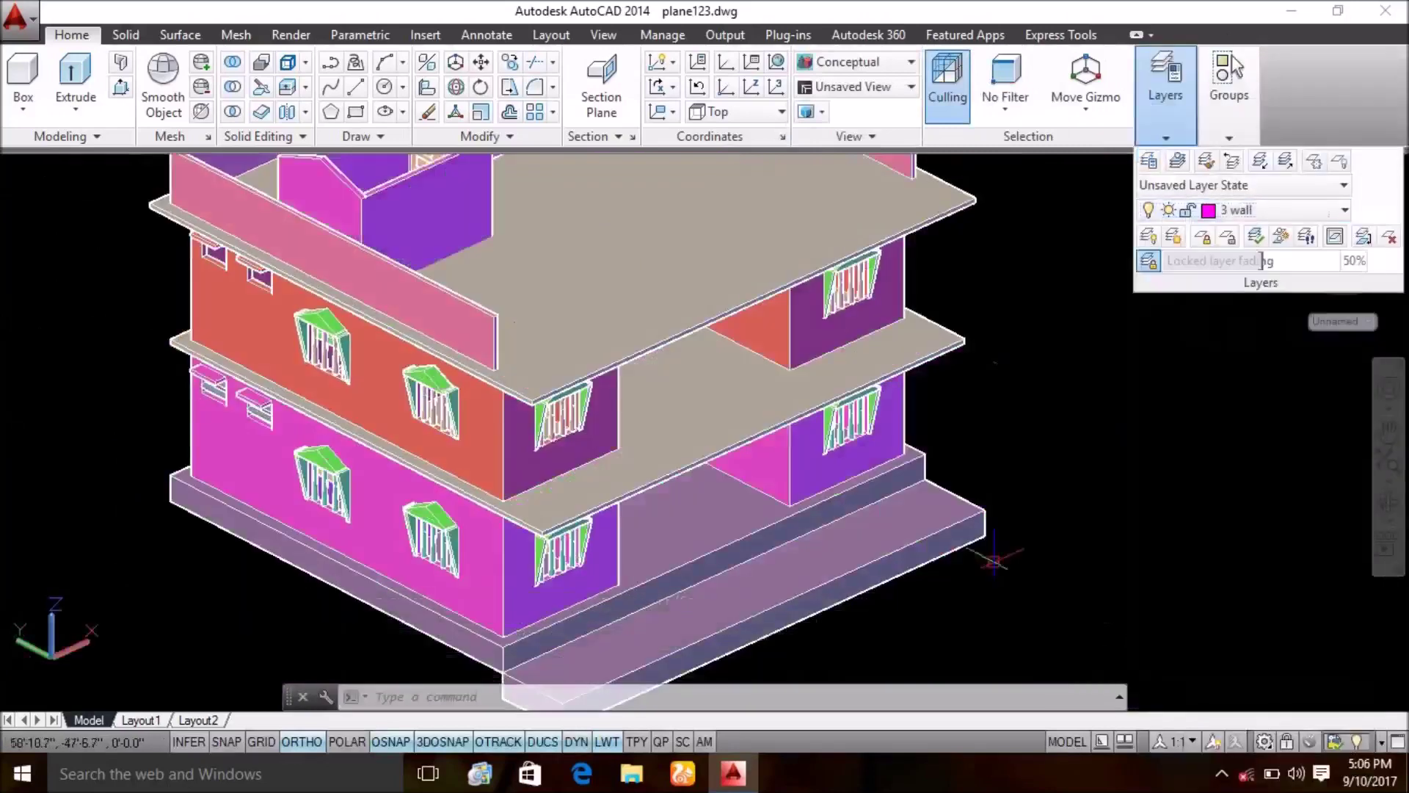
- Orbit down onto the roof to inspect the new stair room walls
{"action": "left_click", "coordinate": [1388, 502]}
{"action": "left_click_drag", "start_coordinate": [1222, 467], "coordinate": [1234, 598]}
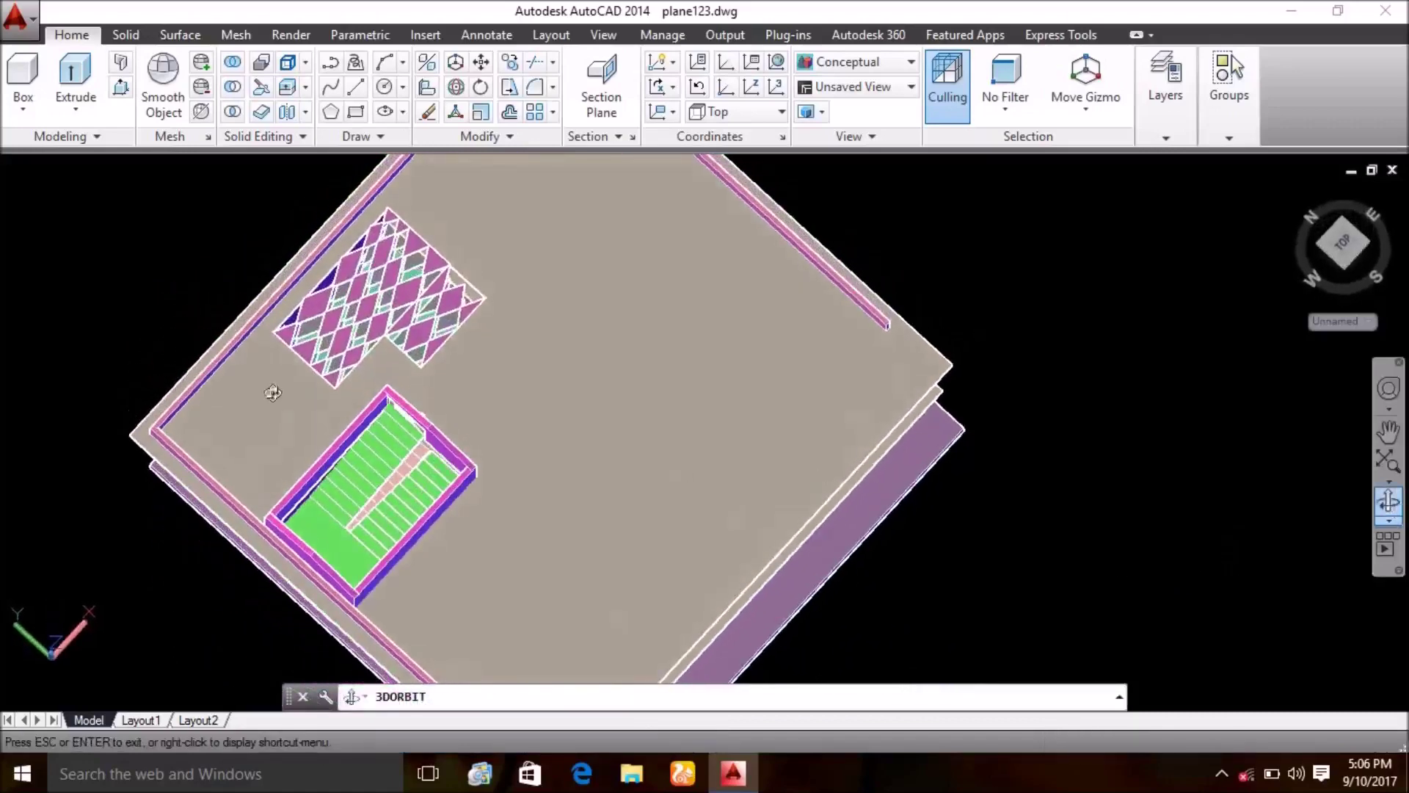
{"action": "scroll", "coordinate": [441, 550], "scroll_direction": "up", "scroll_amount": 2}
{"action": "scroll", "coordinate": [418, 536], "scroll_direction": "up", "scroll_amount": 5}
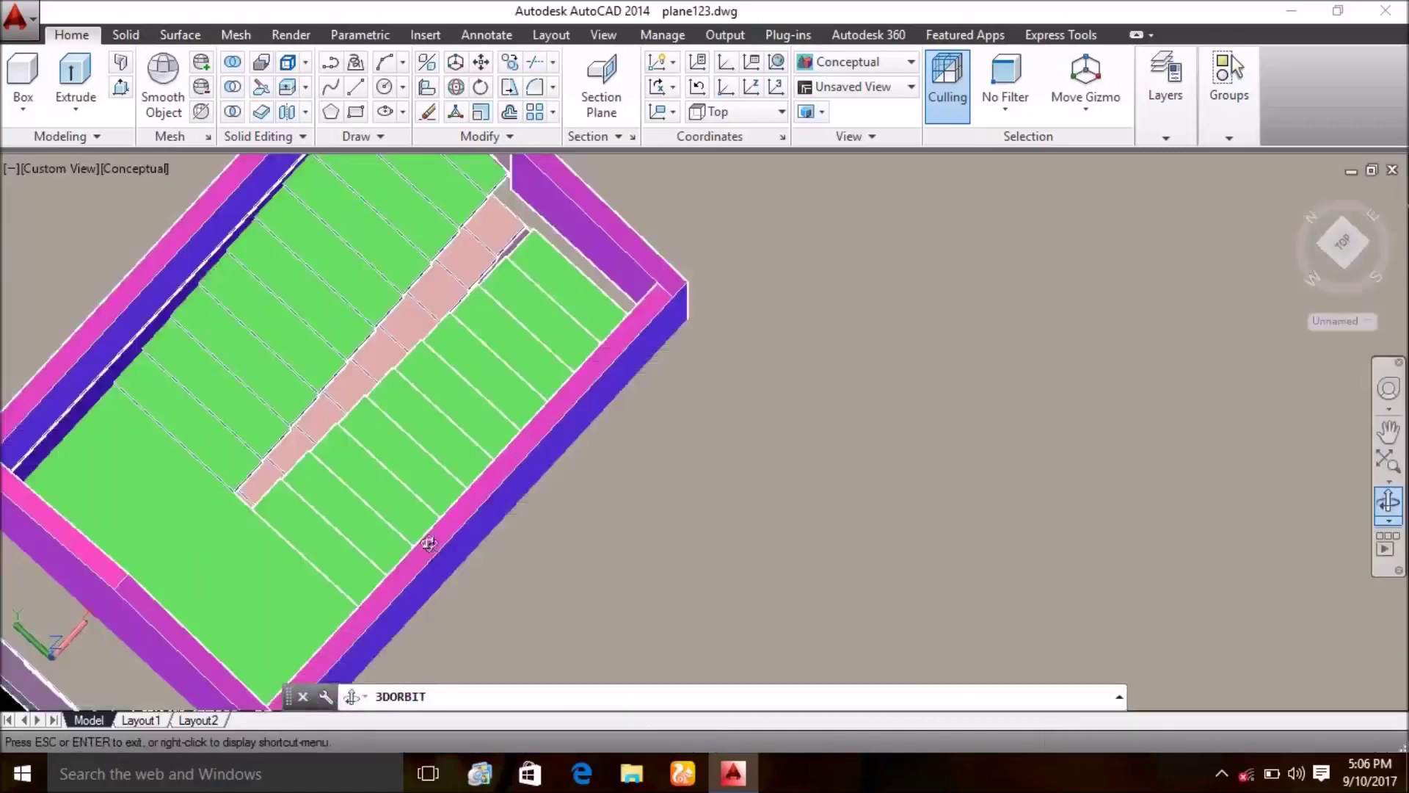
{"action": "left_click_drag", "start_coordinate": [428, 547], "coordinate": [488, 393]}
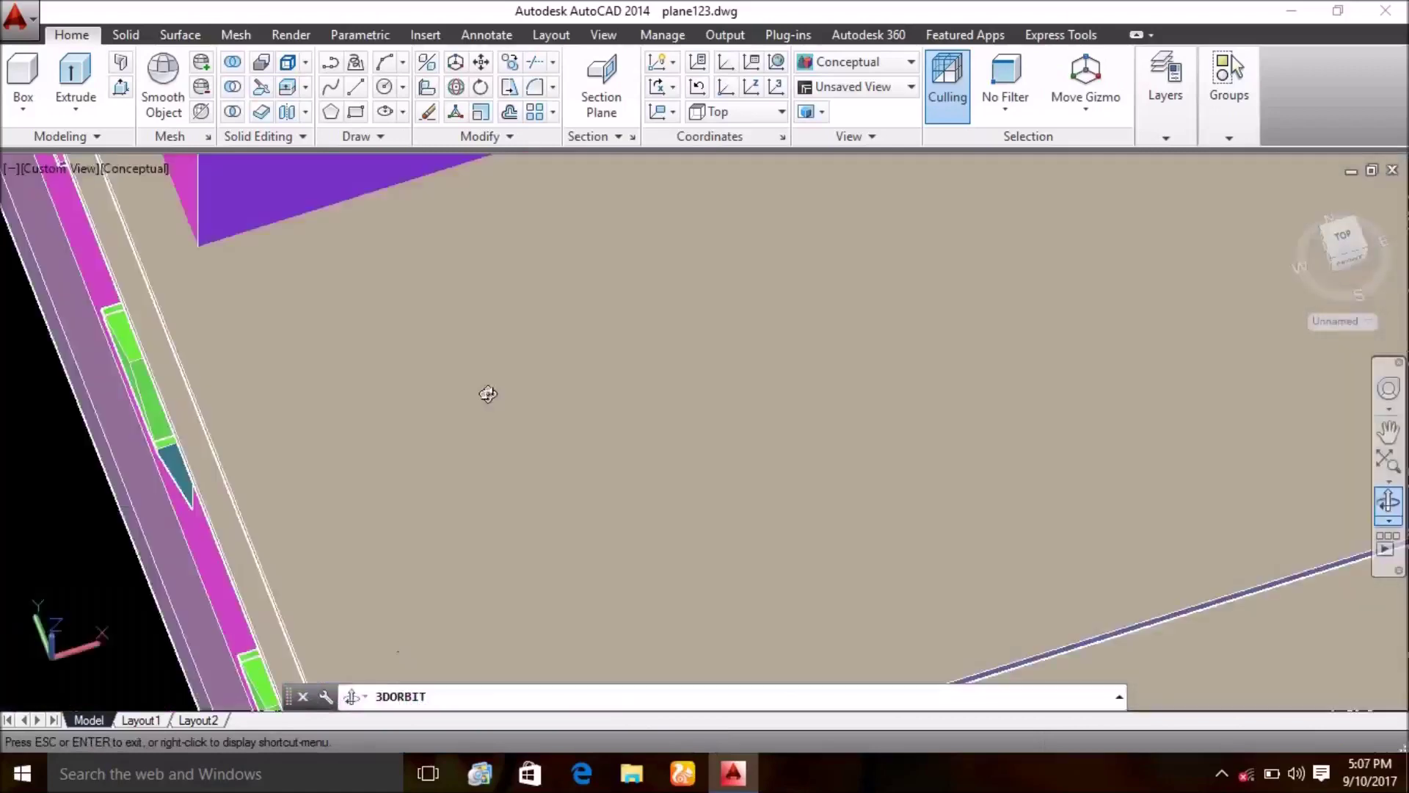
{"action": "mouse_move", "coordinate": [640, 337]}
{"action": "left_mouse_down"}
{"action": "mouse_move", "coordinate": [756, 489]}
{"action": "mouse_move", "coordinate": [668, 483]}
{"action": "left_mouse_up"}
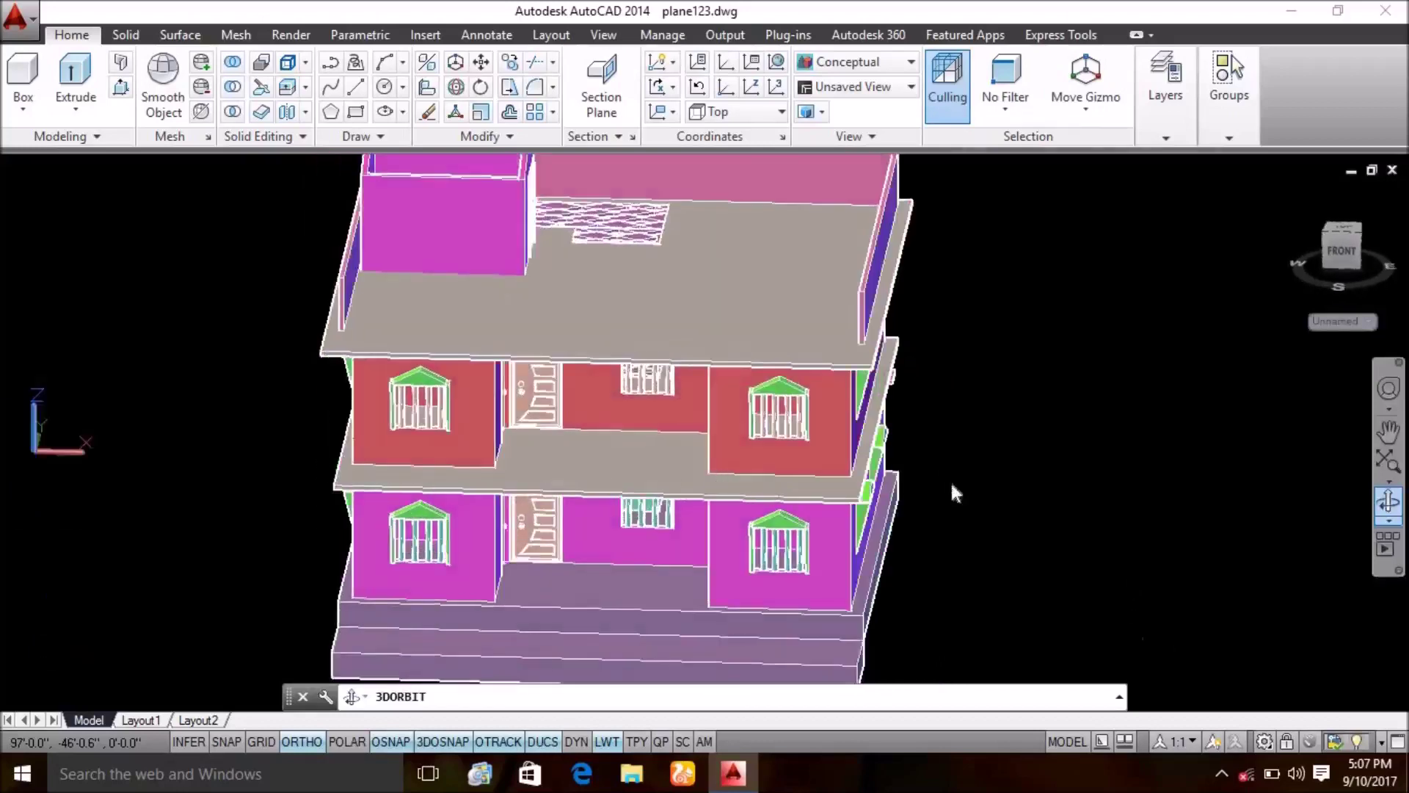
{"action": "right_click", "coordinate": [956, 493]}
{"action": "left_click", "coordinate": [1110, 126]}
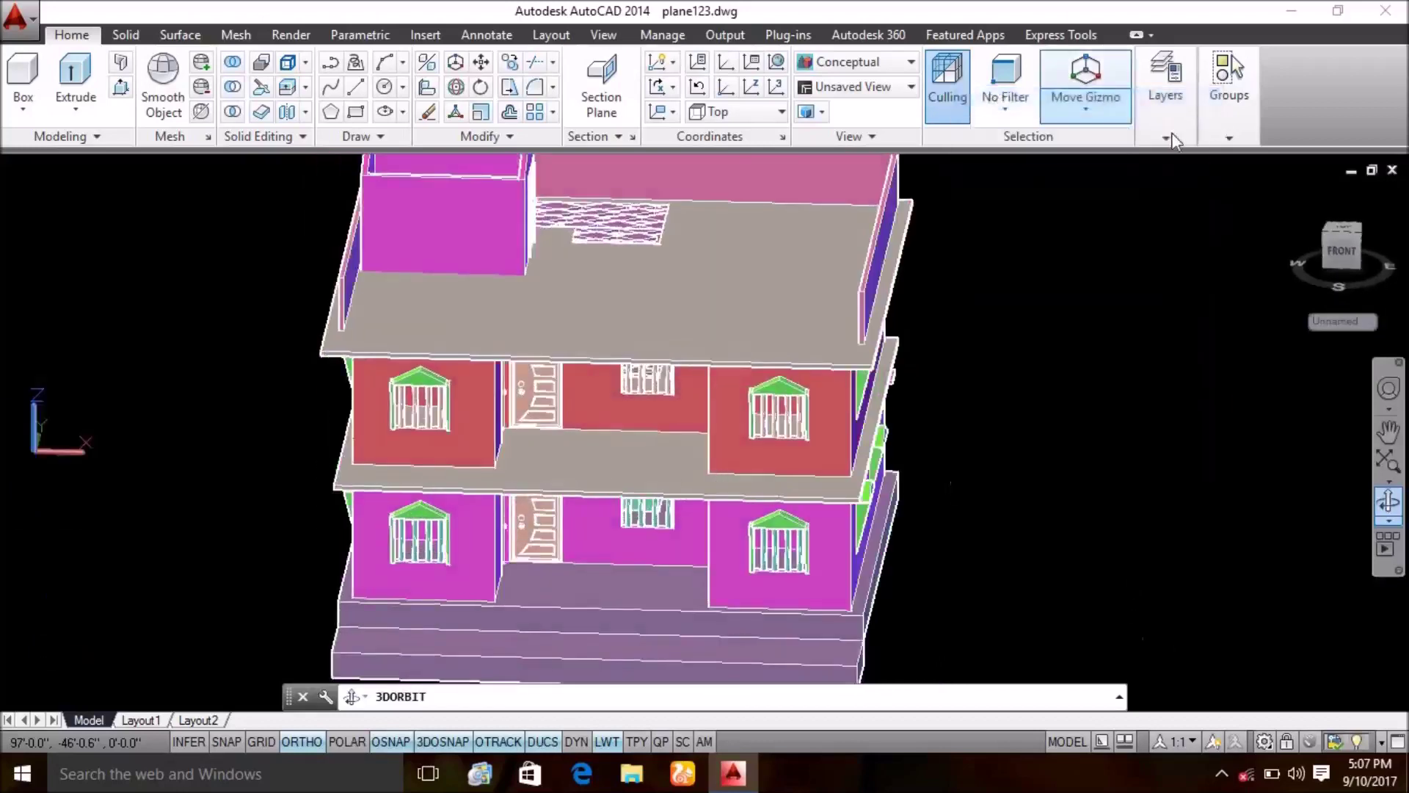
{"action": "left_click", "coordinate": [1167, 138]}
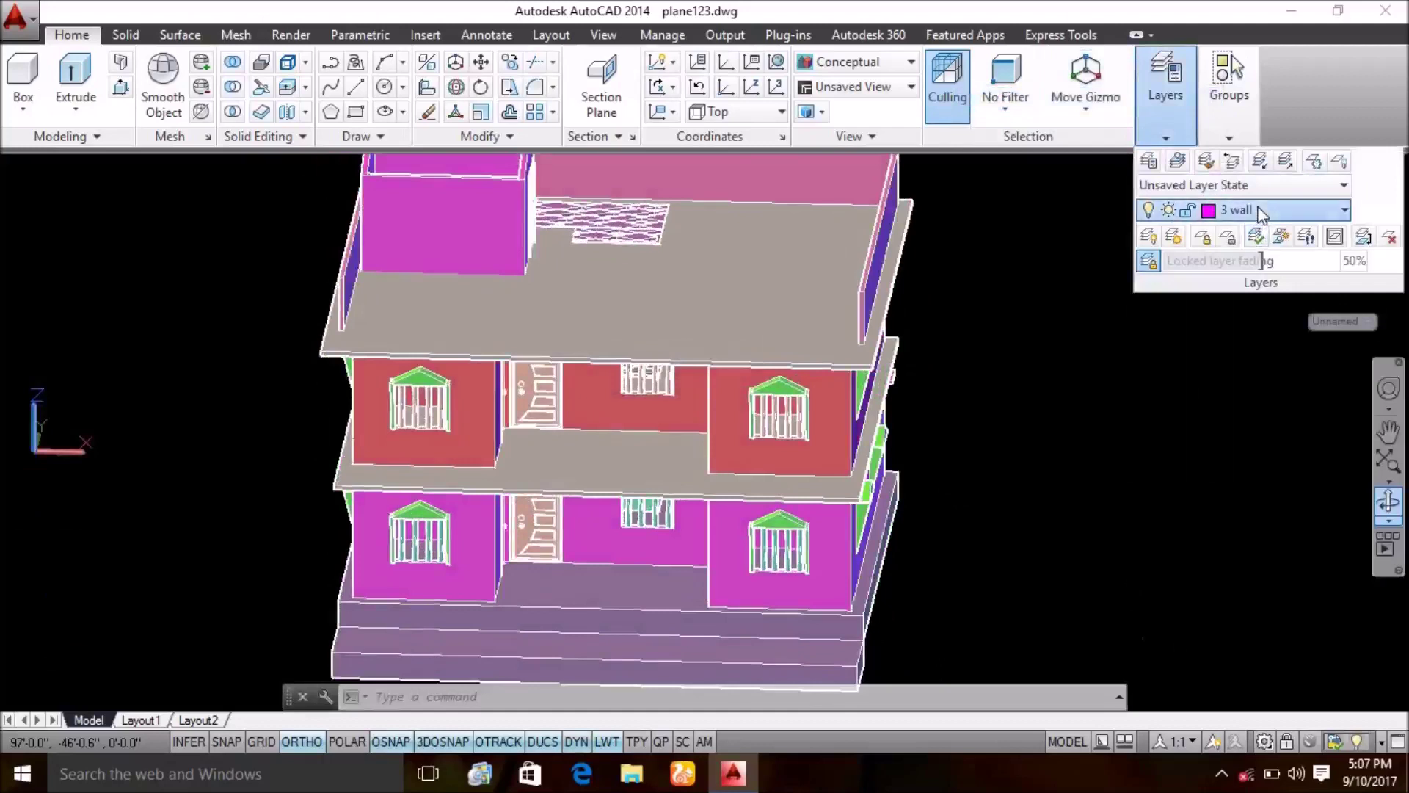
- Turn on the 21 reling 21 layer and zoom in on the balcony railings
{"action": "left_click", "coordinate": [1262, 213]}
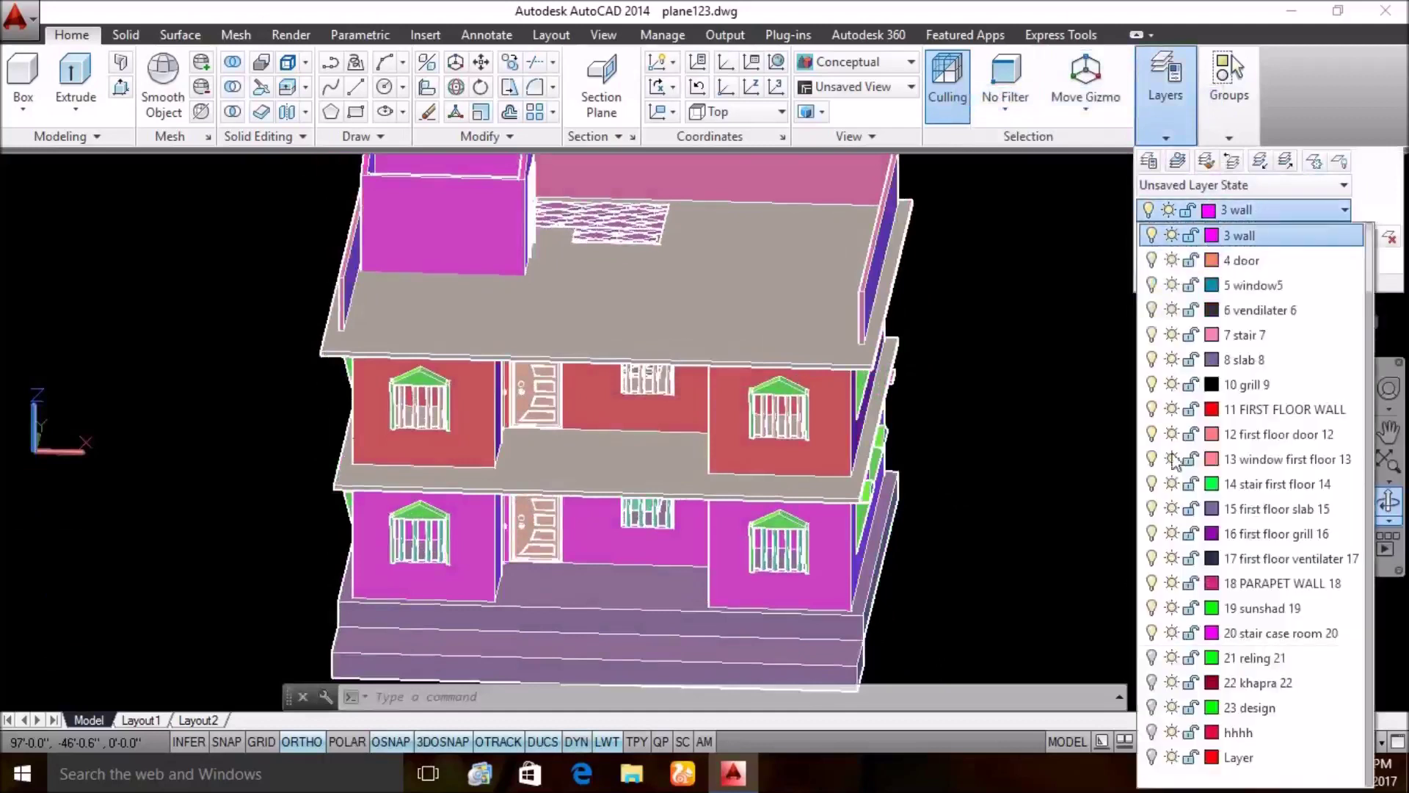
{"action": "left_click", "coordinate": [1152, 657]}
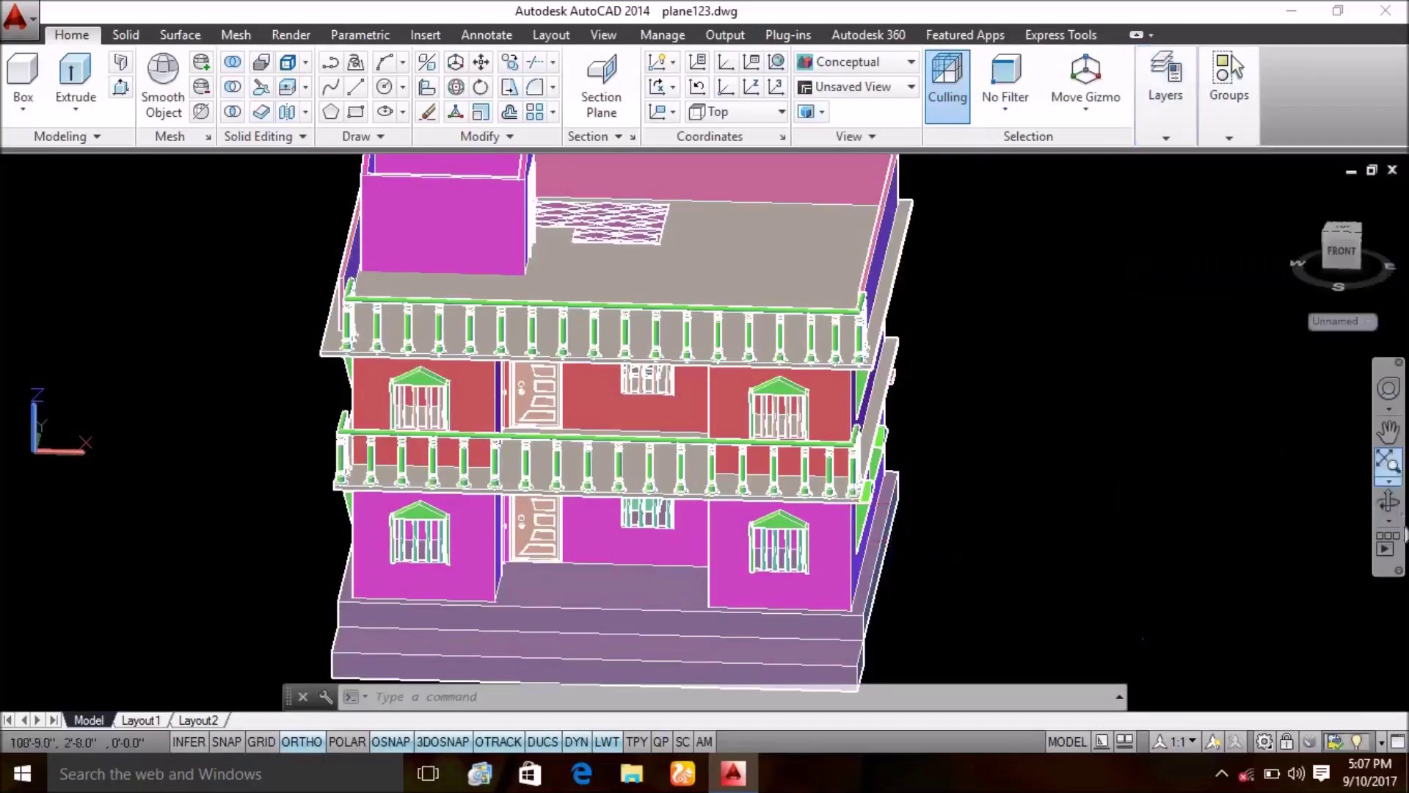
{"action": "left_click", "coordinate": [1387, 507]}
{"action": "scroll", "coordinate": [711, 477], "scroll_direction": "up", "scroll_amount": 4}
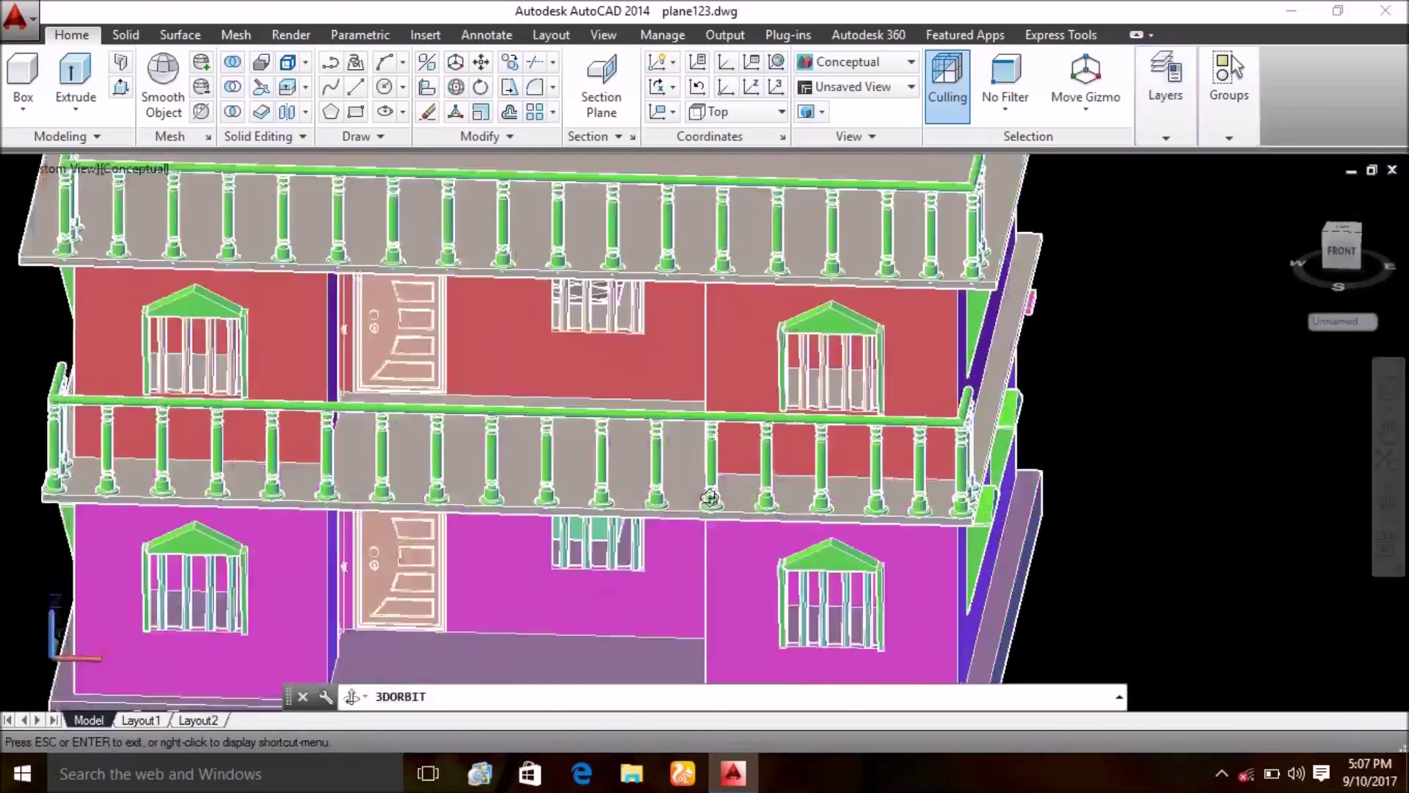
{"action": "scroll", "coordinate": [709, 499], "scroll_direction": "up", "scroll_amount": 3}
{"action": "scroll", "coordinate": [709, 499], "scroll_direction": "up", "scroll_amount": 2}
{"action": "scroll", "coordinate": [705, 514], "scroll_direction": "up", "scroll_amount": 2}
{"action": "scroll", "coordinate": [701, 532], "scroll_direction": "up", "scroll_amount": 1}
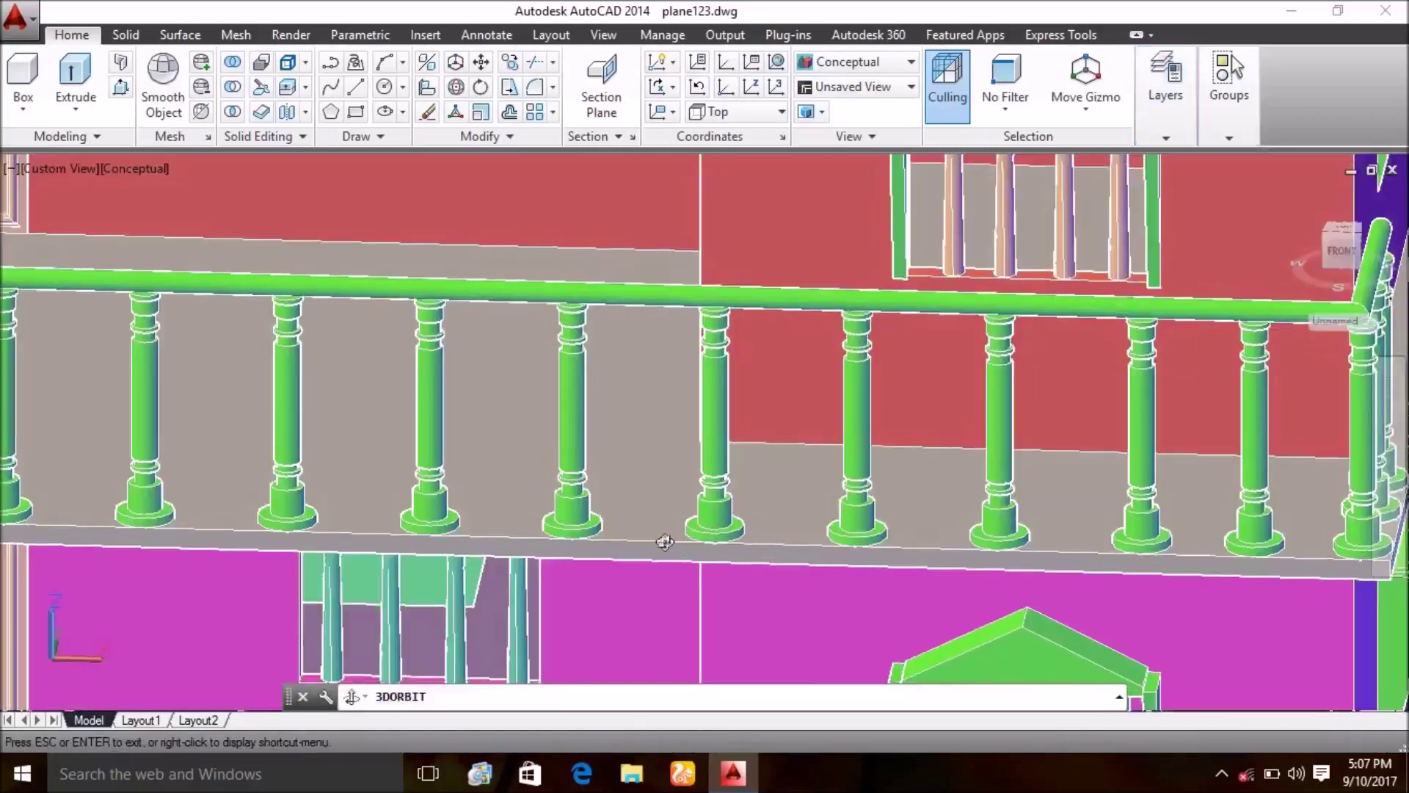
{"action": "scroll", "coordinate": [700, 542], "scroll_direction": "up", "scroll_amount": 2}
- Orbit from a level railing view out to an elevated view of the whole house
{"action": "mouse_move", "coordinate": [700, 542]}
{"action": "left_mouse_down"}
{"action": "mouse_move", "coordinate": [598, 566]}
{"action": "mouse_move", "coordinate": [595, 534]}
{"action": "left_mouse_up"}
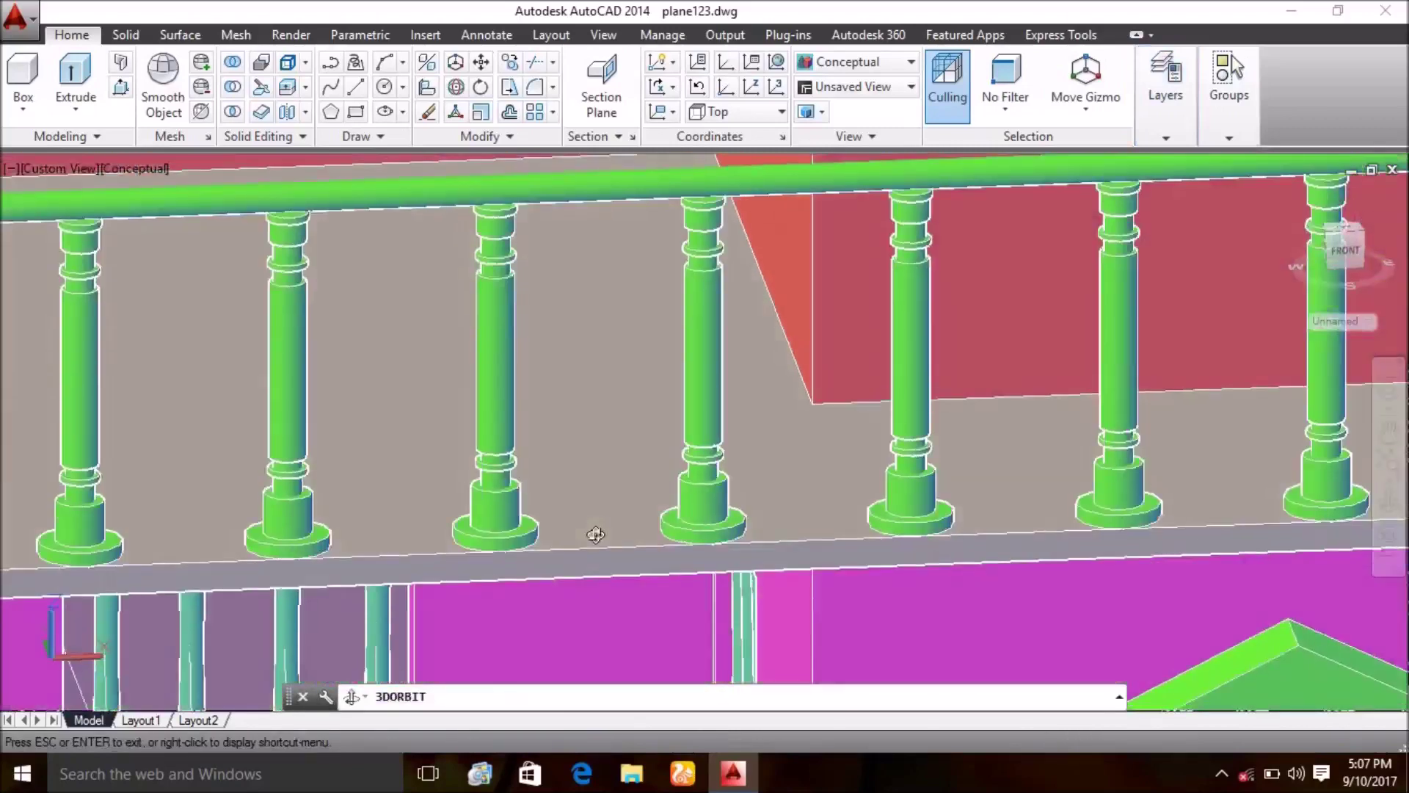
{"action": "scroll", "coordinate": [595, 534], "scroll_direction": "down", "scroll_amount": 2}
{"action": "scroll", "coordinate": [592, 528], "scroll_direction": "down", "scroll_amount": 3}
{"action": "scroll", "coordinate": [592, 525], "scroll_direction": "down", "scroll_amount": 3}
{"action": "mouse_move", "coordinate": [593, 525]}
{"action": "left_mouse_down"}
{"action": "mouse_move", "coordinate": [658, 524]}
{"action": "mouse_move", "coordinate": [516, 503]}
{"action": "left_mouse_up"}
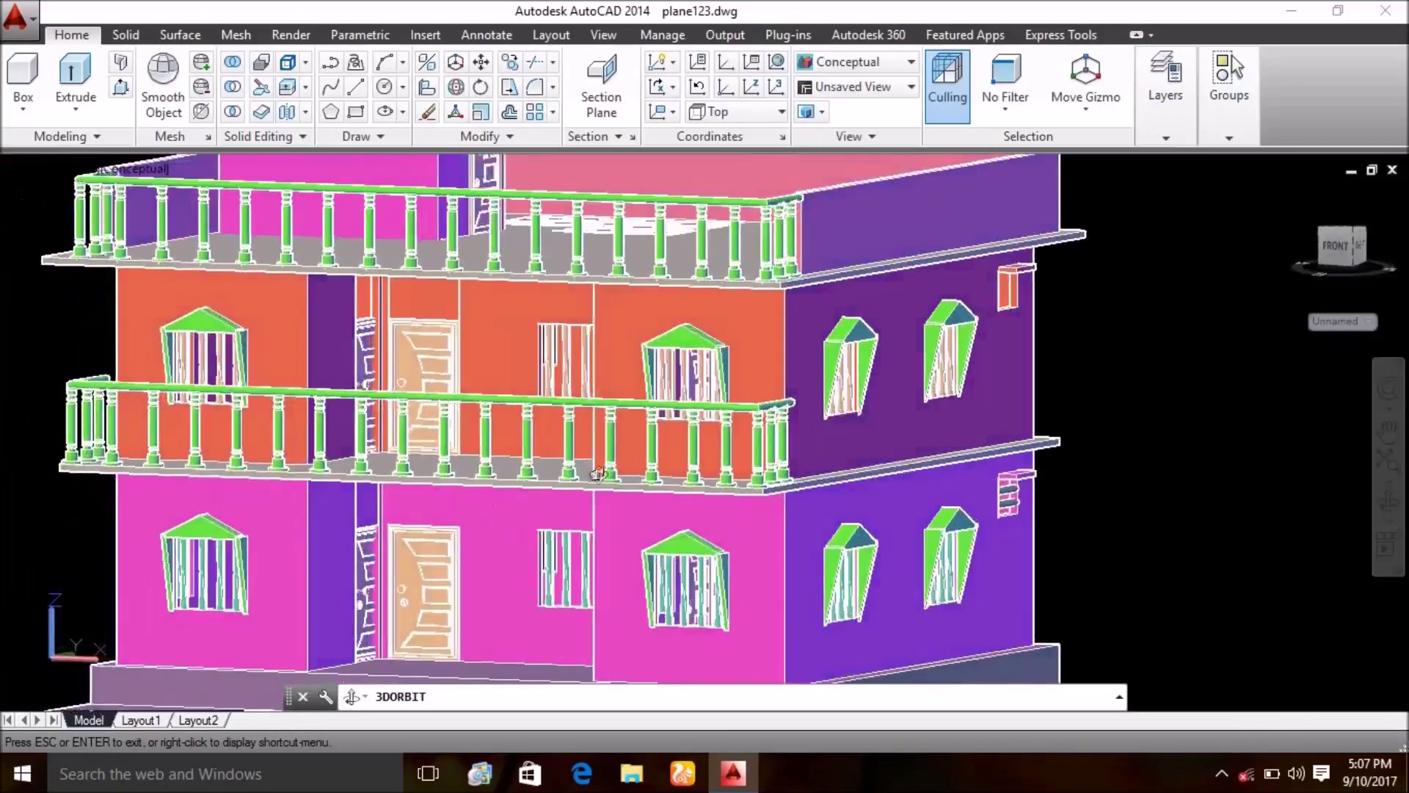
{"action": "left_click_drag", "start_coordinate": [618, 499], "coordinate": [734, 558]}
{"action": "scroll", "coordinate": [807, 601], "scroll_direction": "down", "scroll_amount": 3}
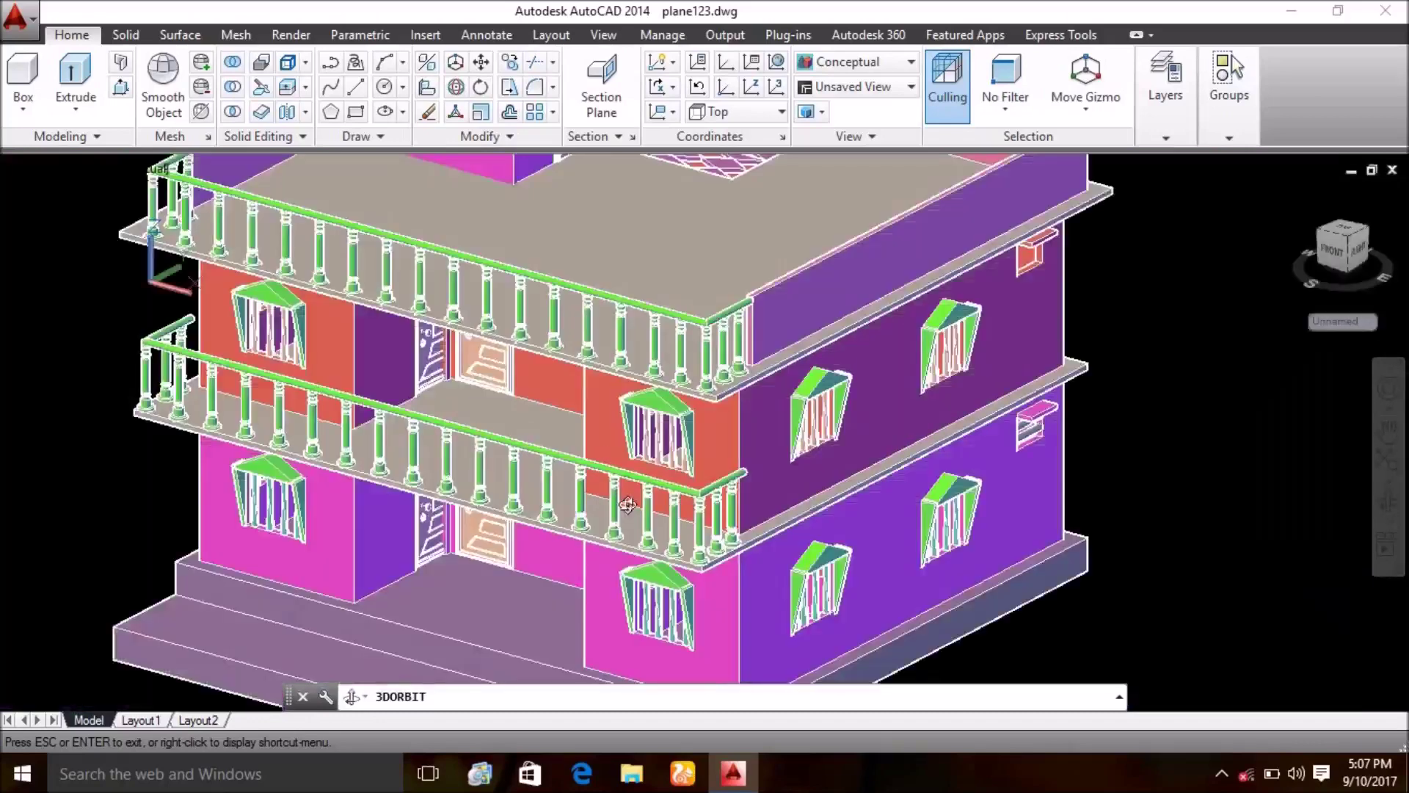
{"action": "right_click", "coordinate": [859, 622]}
{"action": "left_click", "coordinate": [934, 245]}
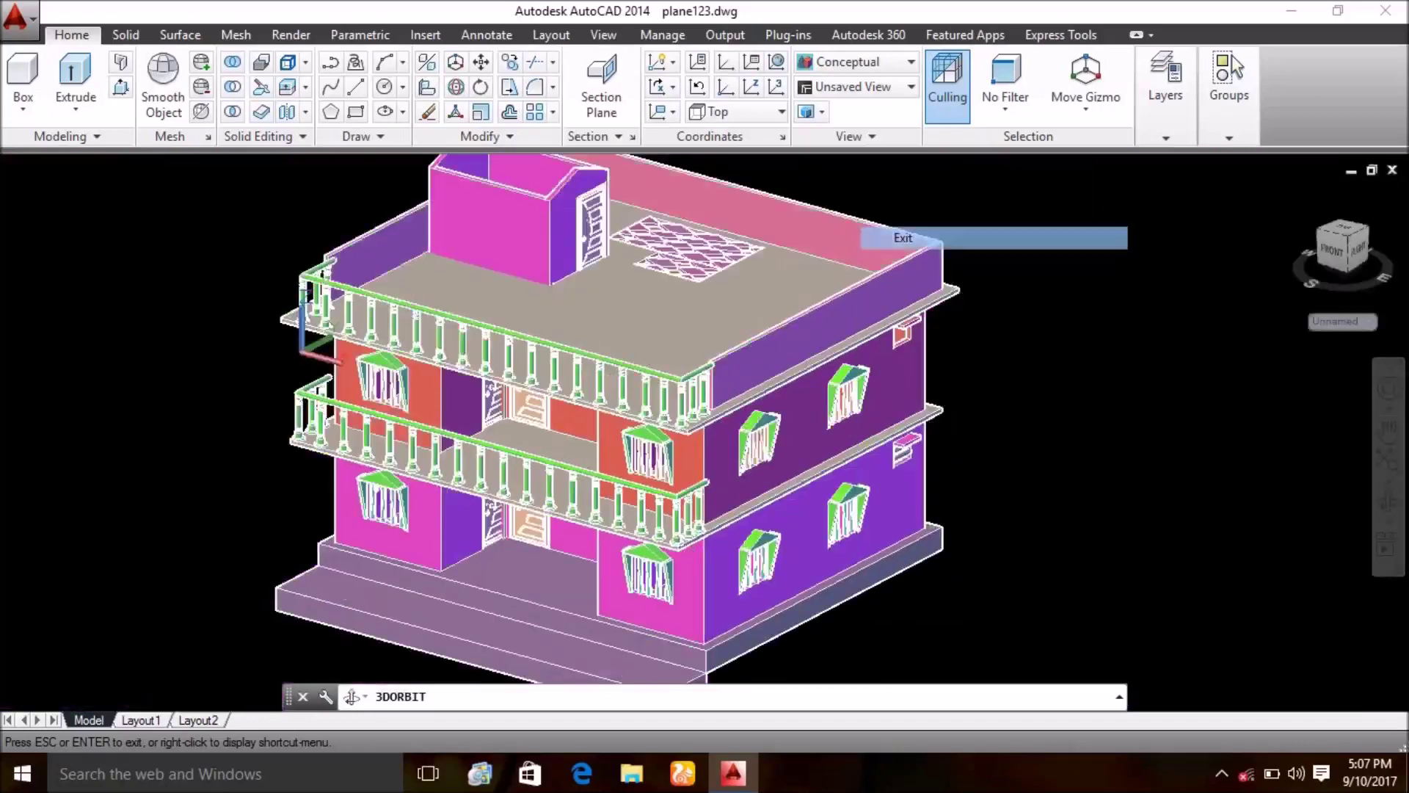
{"action": "left_click", "coordinate": [1162, 129]}
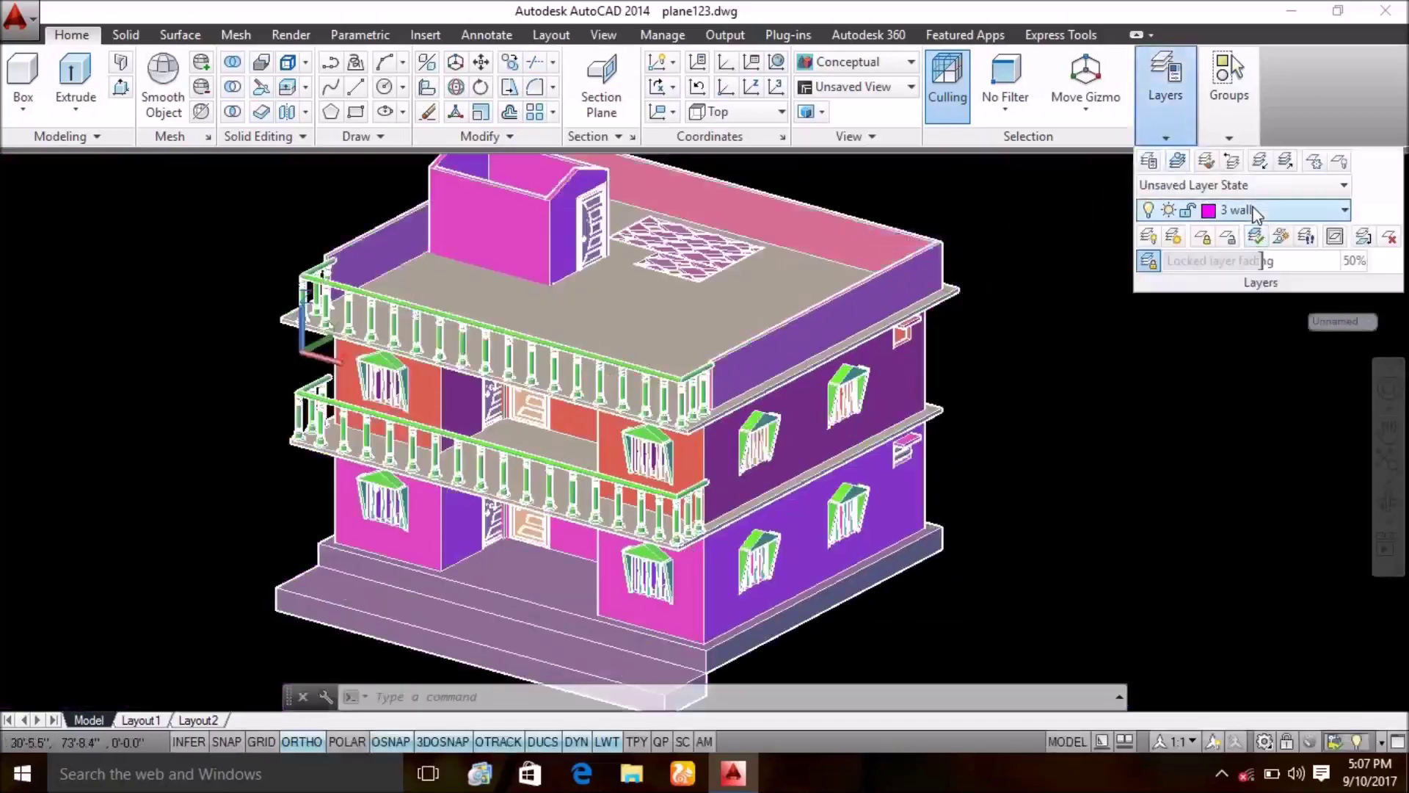
- Turn on the 22 khapra 22 layer so the tiled roofs appear
{"action": "left_click", "coordinate": [1277, 210]}
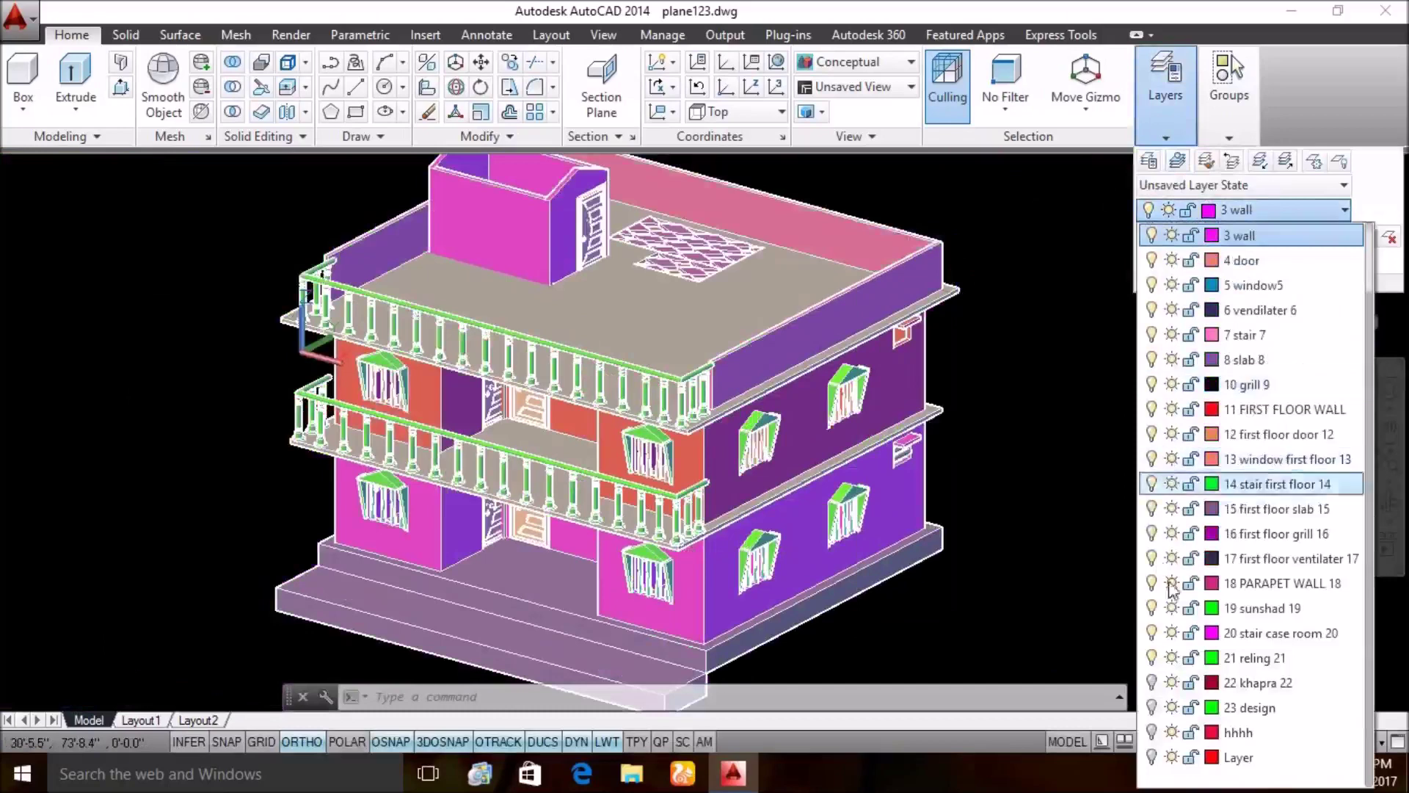
{"action": "left_click", "coordinate": [1152, 683]}
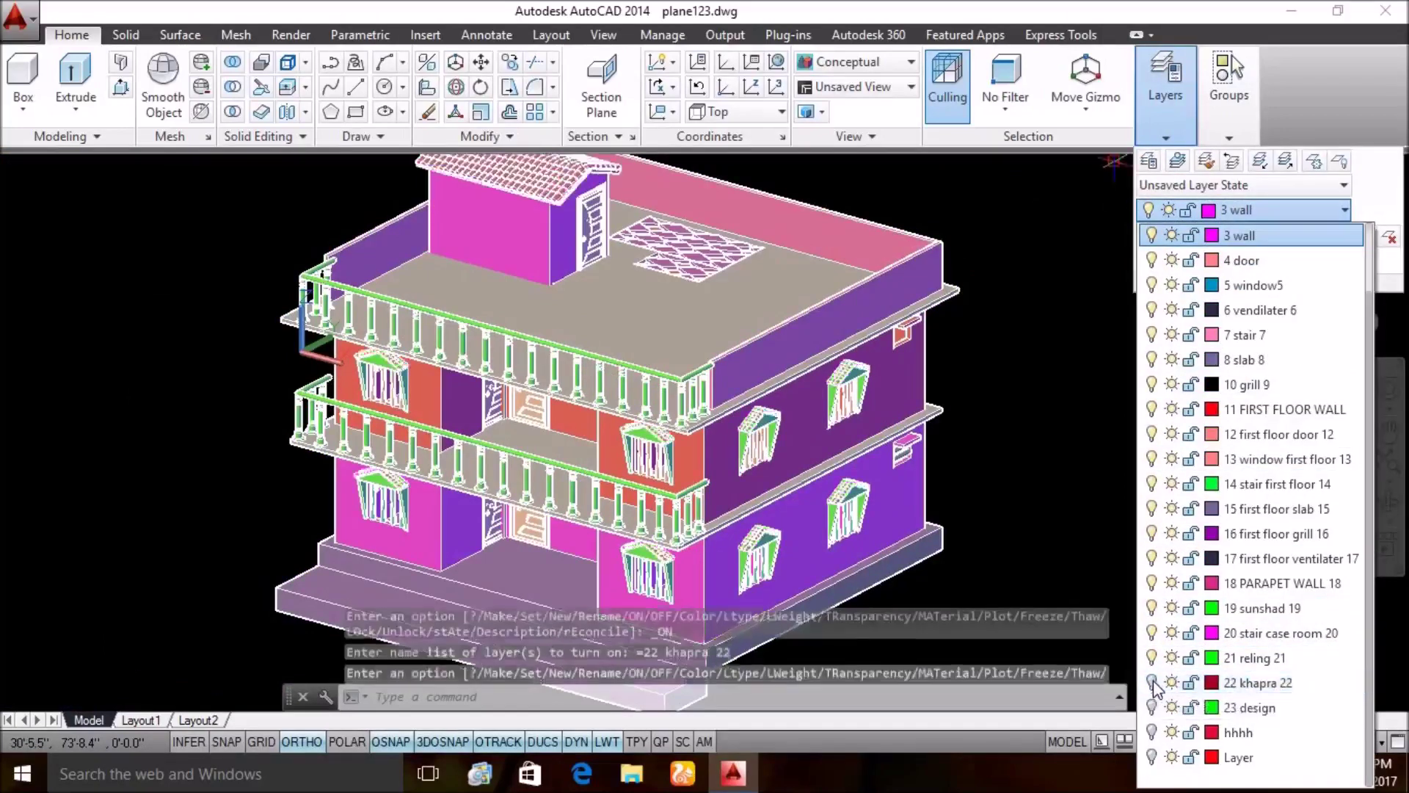
{"action": "left_click", "coordinate": [1001, 568]}
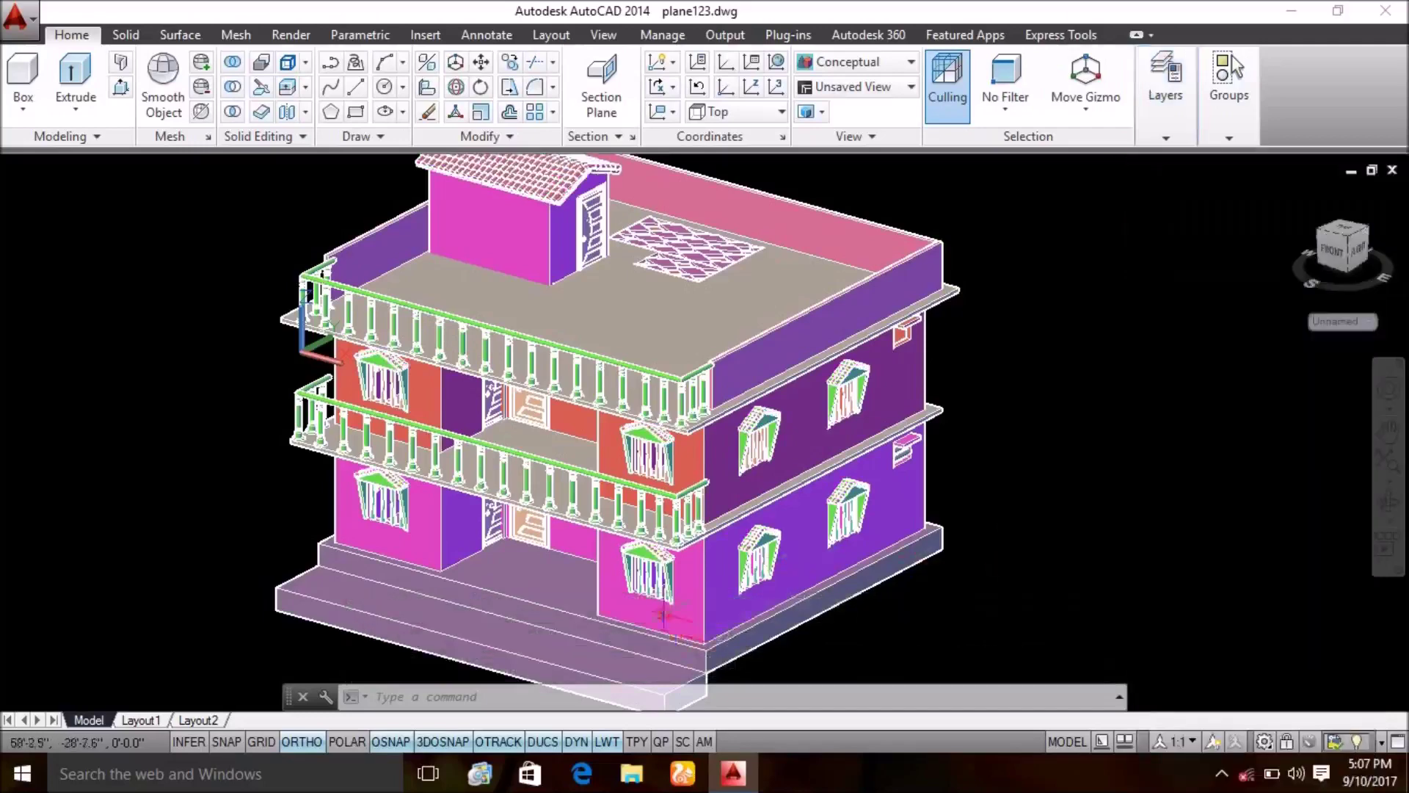
{"action": "scroll", "coordinate": [664, 615], "scroll_direction": "up", "scroll_amount": 5}
{"action": "scroll", "coordinate": [1050, 301], "scroll_direction": "up", "scroll_amount": 3}
- Orbit the house from a front view to see both balconies from above
{"action": "scroll", "coordinate": [1050, 301], "scroll_direction": "down", "scroll_amount": 2}
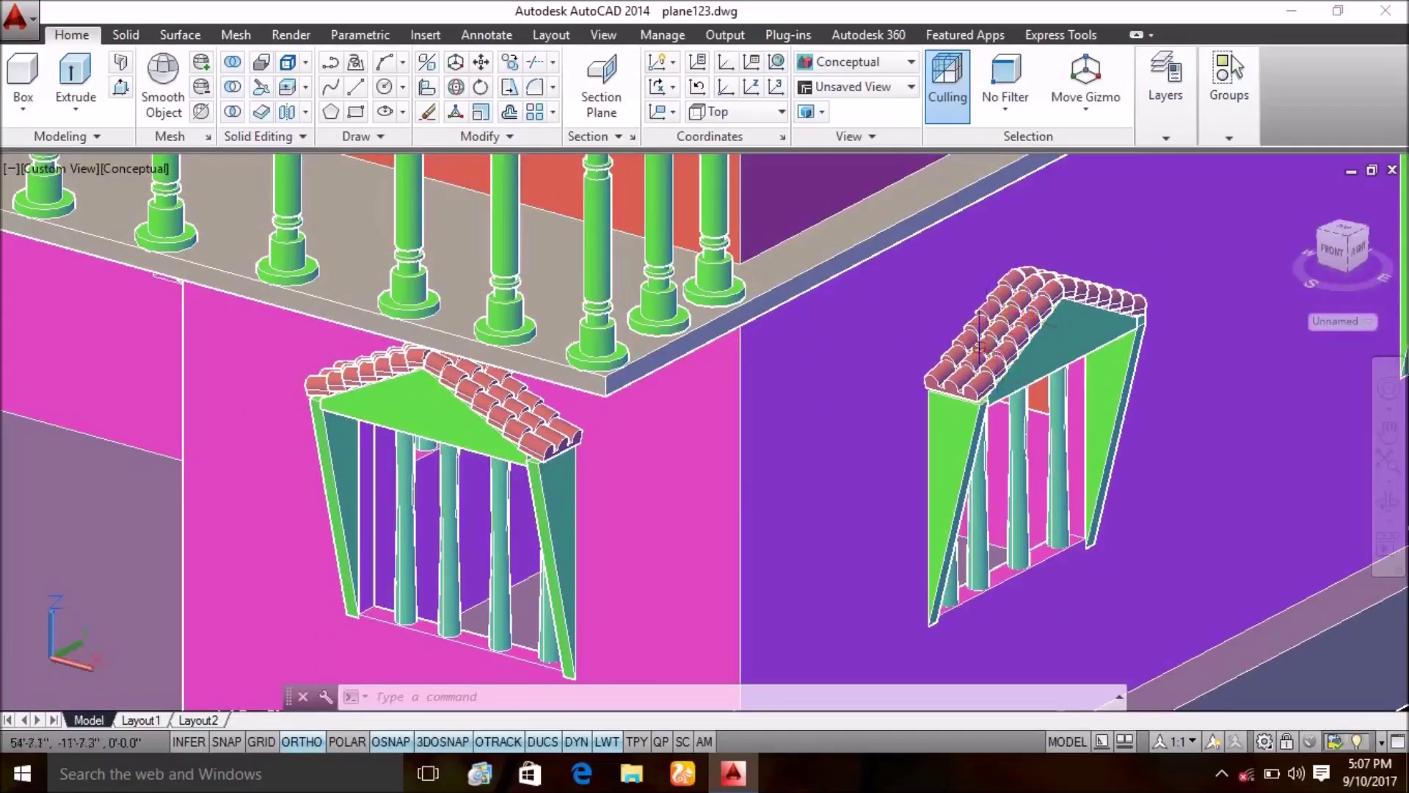
{"action": "scroll", "coordinate": [980, 341], "scroll_direction": "down", "scroll_amount": 2}
{"action": "scroll", "coordinate": [1027, 264], "scroll_direction": "down", "scroll_amount": 3}
{"action": "scroll", "coordinate": [1225, 442], "scroll_direction": "up", "scroll_amount": 1}
{"action": "mouse_move", "coordinate": [975, 526]}
{"action": "left_mouse_down"}
{"action": "mouse_move", "coordinate": [772, 416]}
{"action": "mouse_move", "coordinate": [279, 496]}
{"action": "left_mouse_up"}
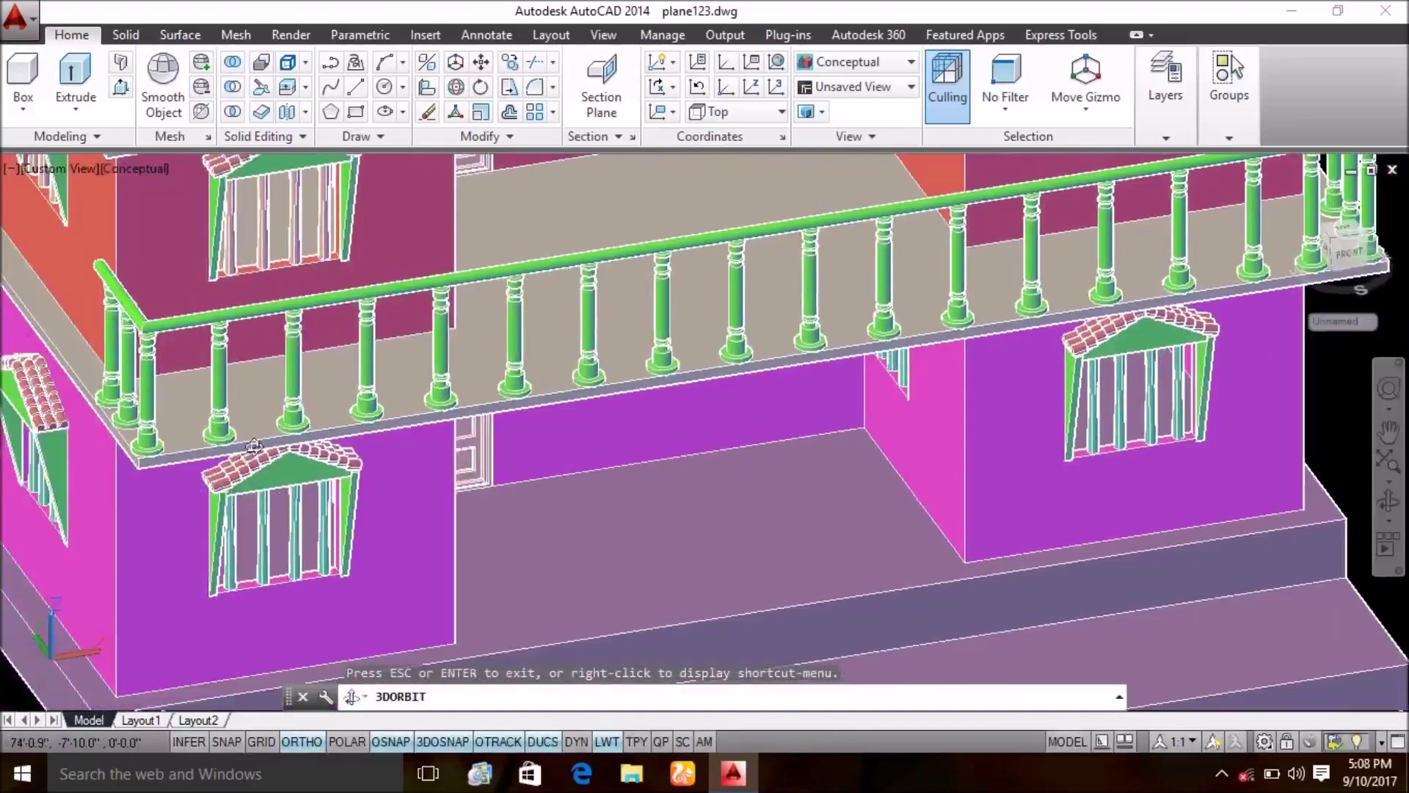
{"action": "mouse_move", "coordinate": [253, 445]}
{"action": "left_mouse_down"}
{"action": "mouse_move", "coordinate": [280, 393]}
{"action": "mouse_move", "coordinate": [510, 387]}
{"action": "left_mouse_up"}
{"action": "scroll", "coordinate": [509, 387], "scroll_direction": "down", "scroll_amount": 2}
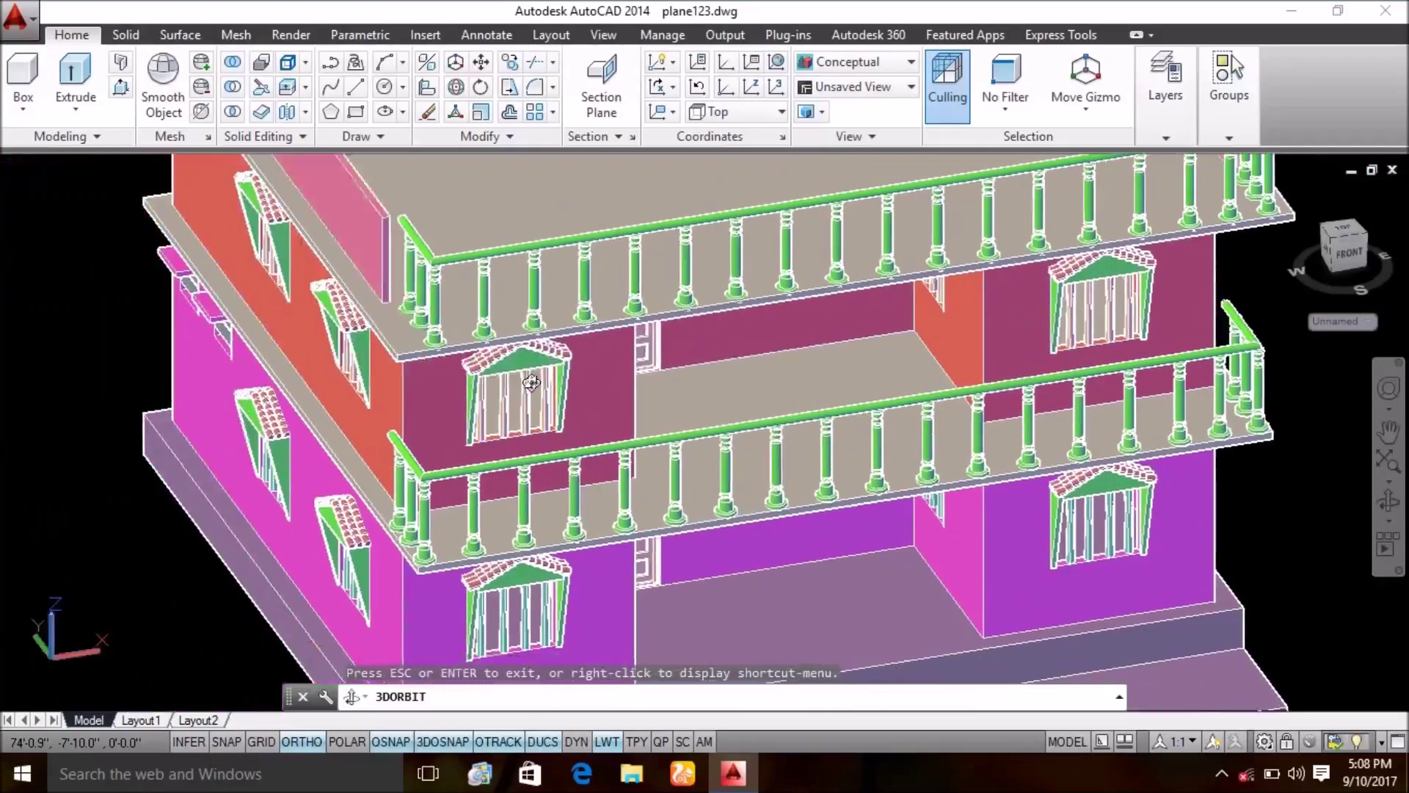
{"action": "scroll", "coordinate": [506, 405], "scroll_direction": "down", "scroll_amount": 2}
- Inspect the tiled roof close up, then frame the upper terrace and lower-floor windows
{"action": "left_click_drag", "start_coordinate": [445, 459], "coordinate": [547, 404]}
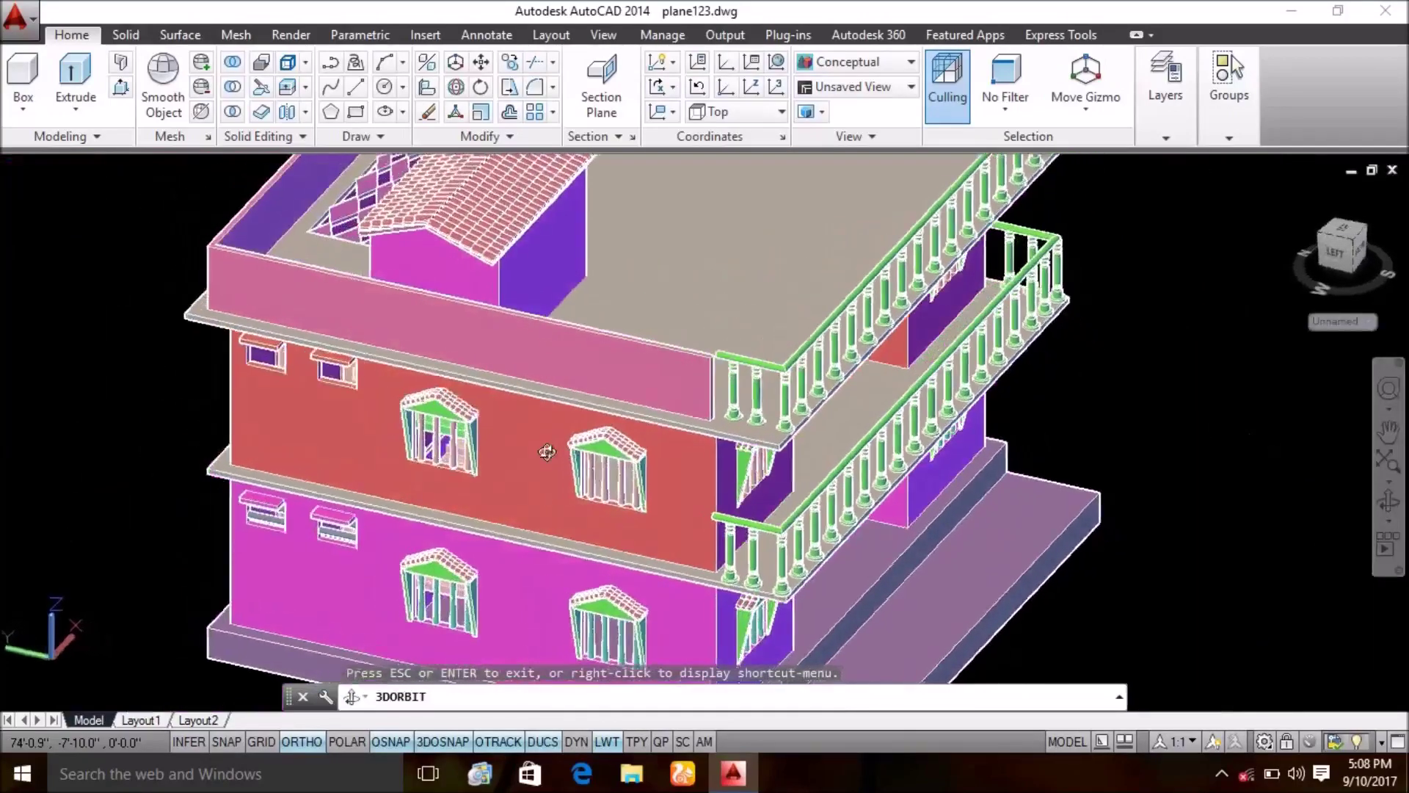
{"action": "scroll", "coordinate": [547, 404], "scroll_direction": "up", "scroll_amount": 2}
{"action": "scroll", "coordinate": [541, 465], "scroll_direction": "up", "scroll_amount": 2}
{"action": "mouse_move", "coordinate": [558, 440]}
{"action": "left_mouse_down"}
{"action": "mouse_move", "coordinate": [627, 456]}
{"action": "mouse_move", "coordinate": [651, 424]}
{"action": "mouse_move", "coordinate": [730, 440]}
{"action": "mouse_move", "coordinate": [802, 385]}
{"action": "mouse_move", "coordinate": [717, 478]}
{"action": "mouse_move", "coordinate": [666, 487]}
{"action": "left_mouse_up"}
{"action": "middle_click_drag", "start_coordinate": [661, 490], "coordinate": [661, 523]}
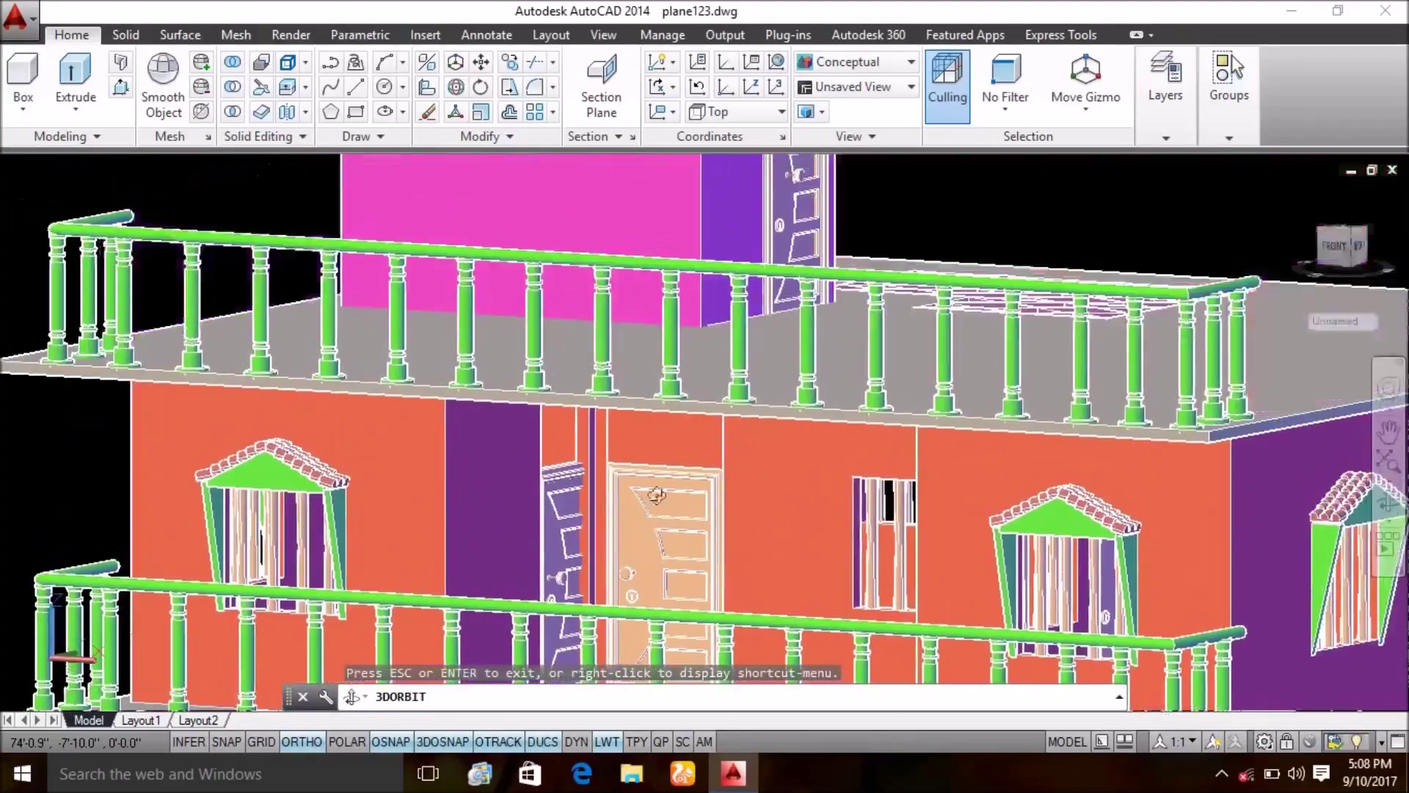
{"action": "mouse_move", "coordinate": [661, 524]}
{"action": "left_mouse_down"}
{"action": "mouse_move", "coordinate": [676, 433]}
{"action": "mouse_move", "coordinate": [661, 457]}
{"action": "mouse_move", "coordinate": [668, 514]}
{"action": "mouse_move", "coordinate": [832, 417]}
{"action": "left_mouse_up"}
{"action": "middle_click_drag", "start_coordinate": [819, 431], "coordinate": [843, 274]}
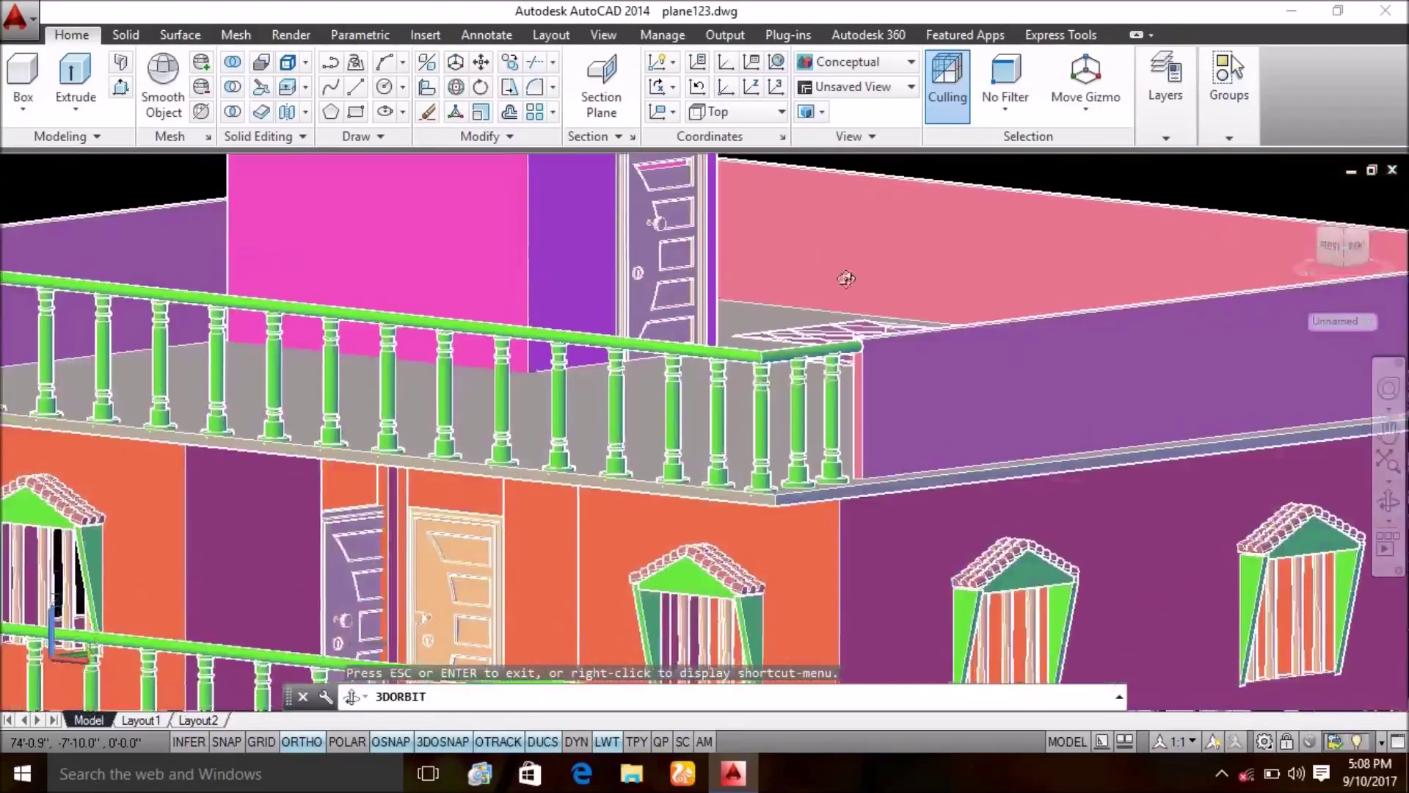
{"action": "left_click", "coordinate": [1176, 136]}
{"action": "scroll", "coordinate": [1174, 160], "scroll_direction": "down", "scroll_amount": 5}
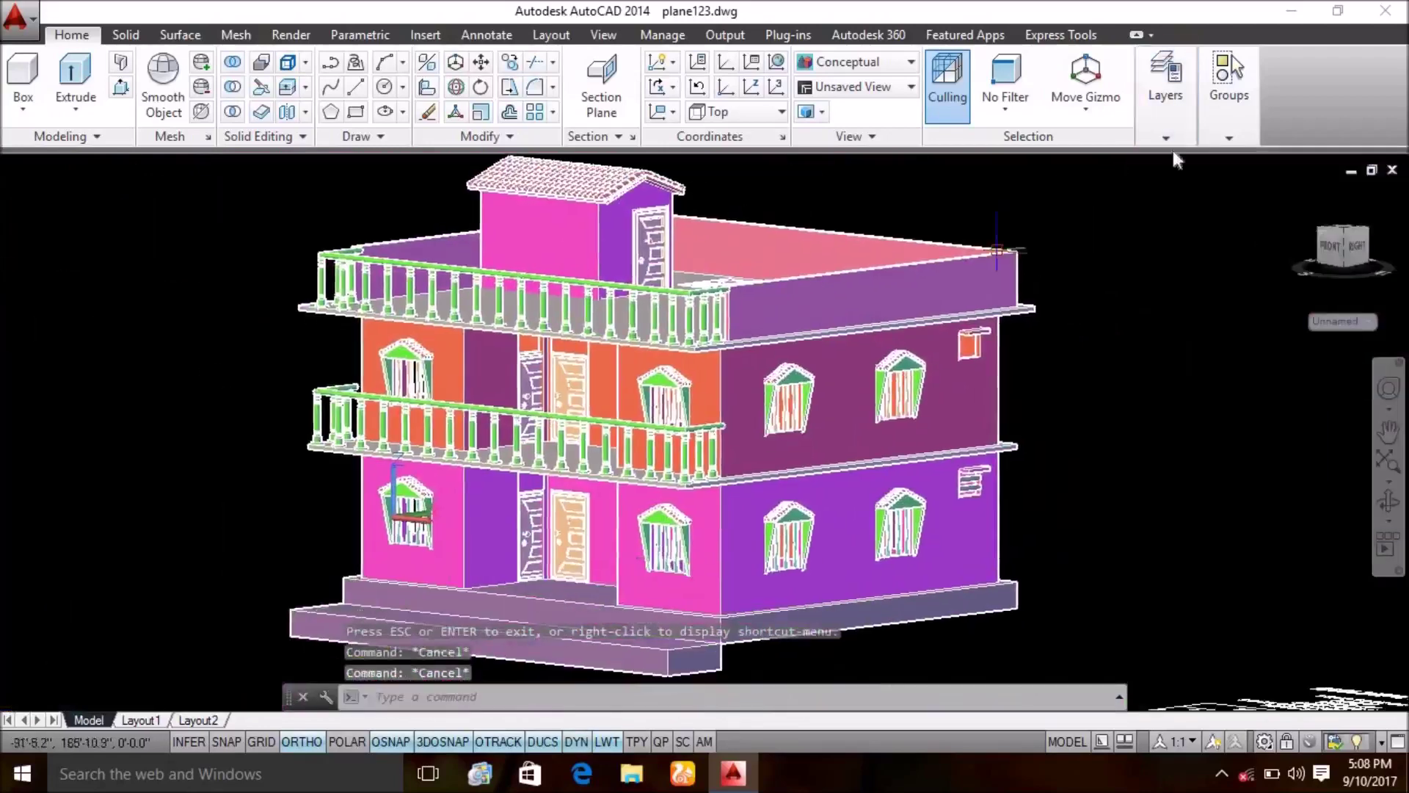
- Turn on the 23 design layer to show green scalloped valances under the balconies
{"action": "left_click", "coordinate": [1161, 138]}
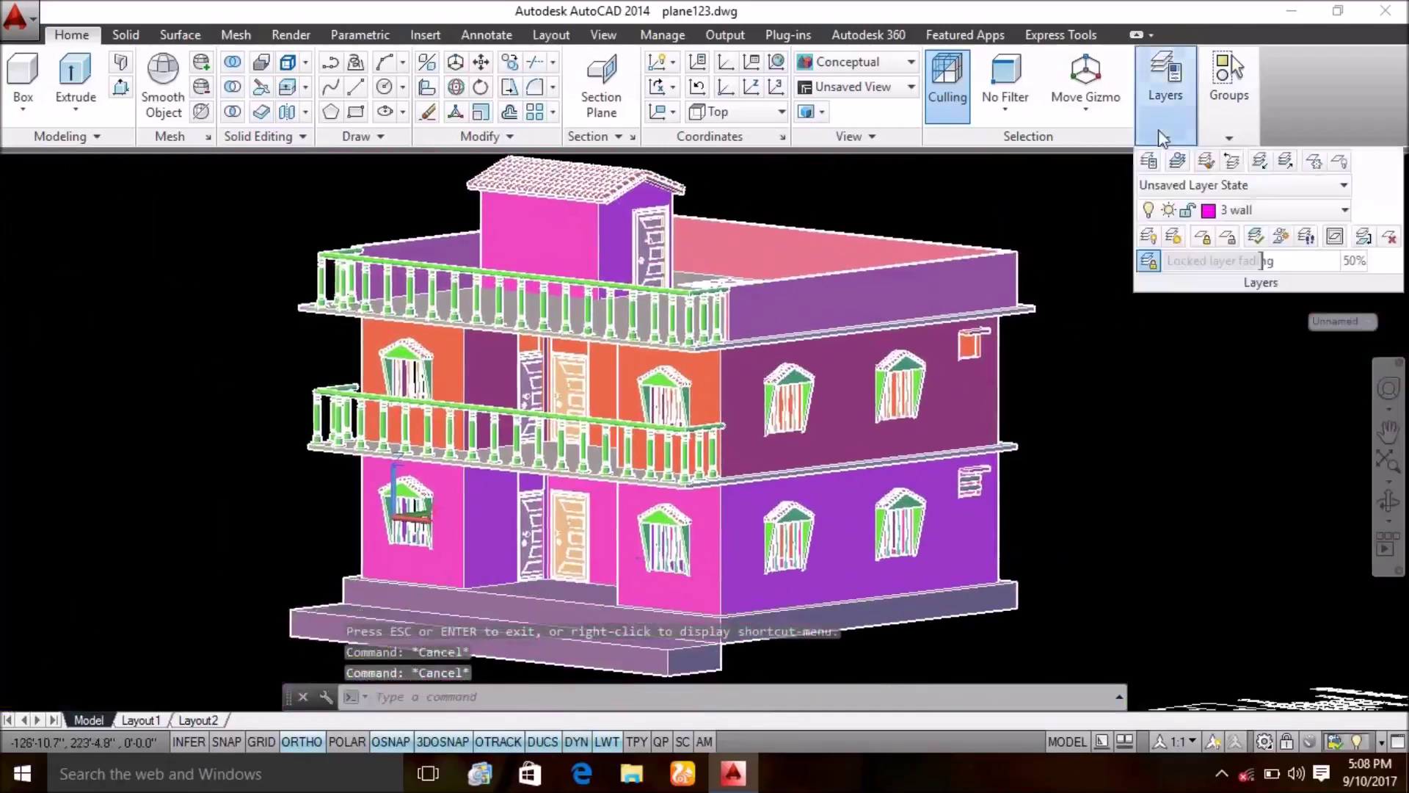
{"action": "left_click", "coordinate": [1236, 210]}
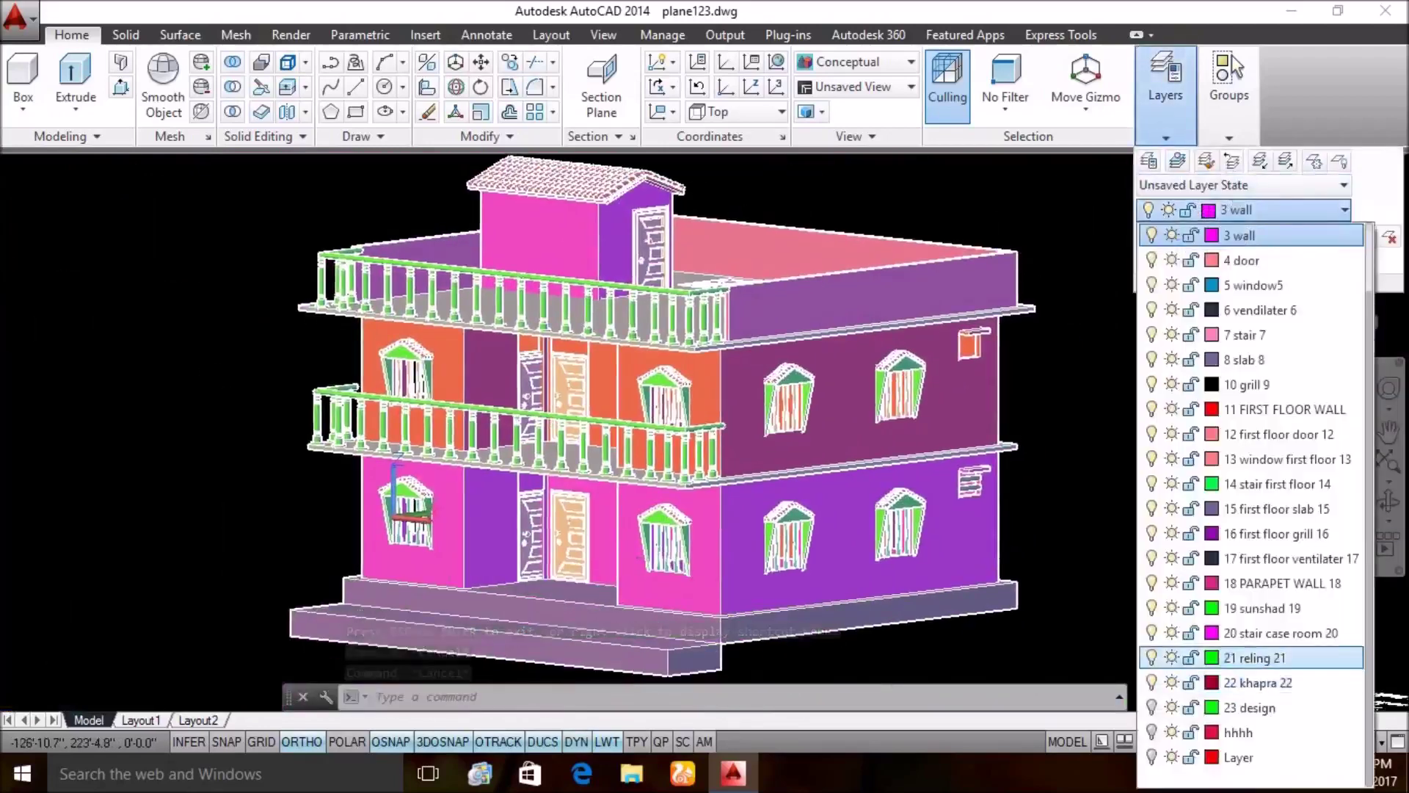
{"action": "left_click", "coordinate": [1151, 709]}
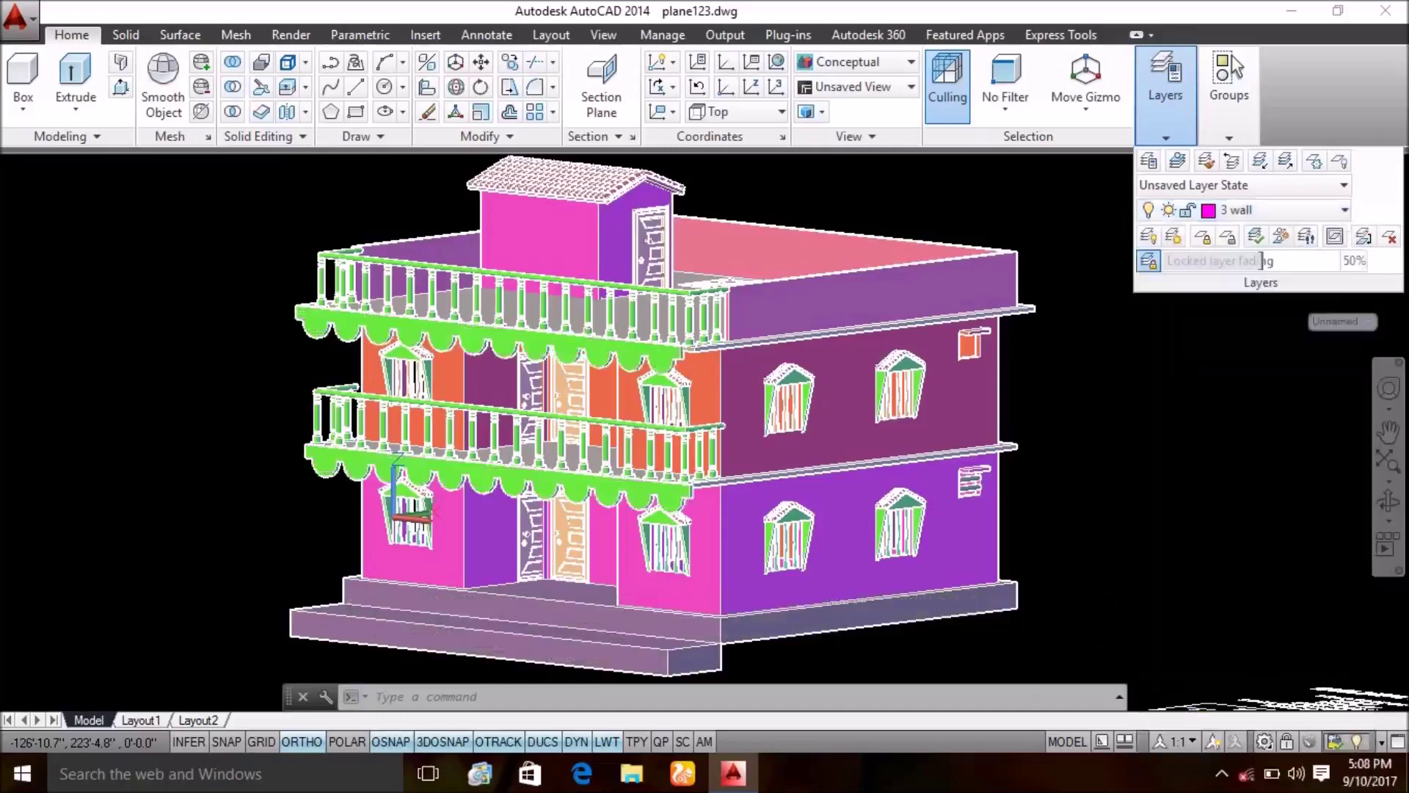
{"action": "mouse_move", "coordinate": [1095, 578]}
{"action": "middle_mouse_down", "text": "shift"}
{"action": "mouse_move", "coordinate": [904, 536]}
{"action": "mouse_move", "coordinate": [911, 552]}
{"action": "middle_mouse_up", "text": "shift"}
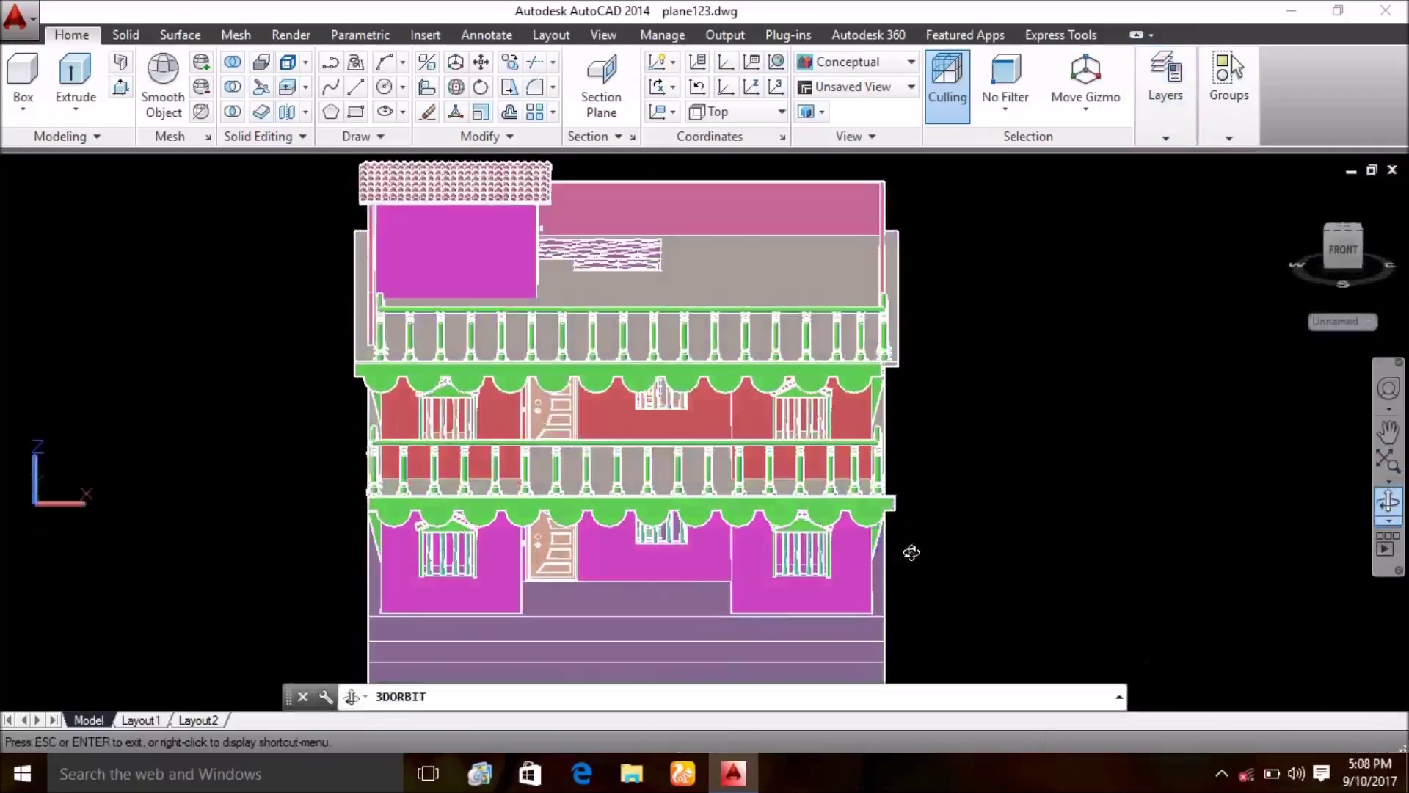
{"action": "scroll", "coordinate": [637, 527], "scroll_direction": "up", "scroll_amount": 1}
- Orbit to an angled right-side view, then look at the lower-floor doors
{"action": "middle_click_drag", "start_coordinate": [637, 550], "coordinate": [526, 482], "text": "shift"}
{"action": "scroll", "coordinate": [525, 482], "scroll_direction": "up", "scroll_amount": 3}
{"action": "scroll", "coordinate": [525, 482], "scroll_direction": "up", "scroll_amount": 2}
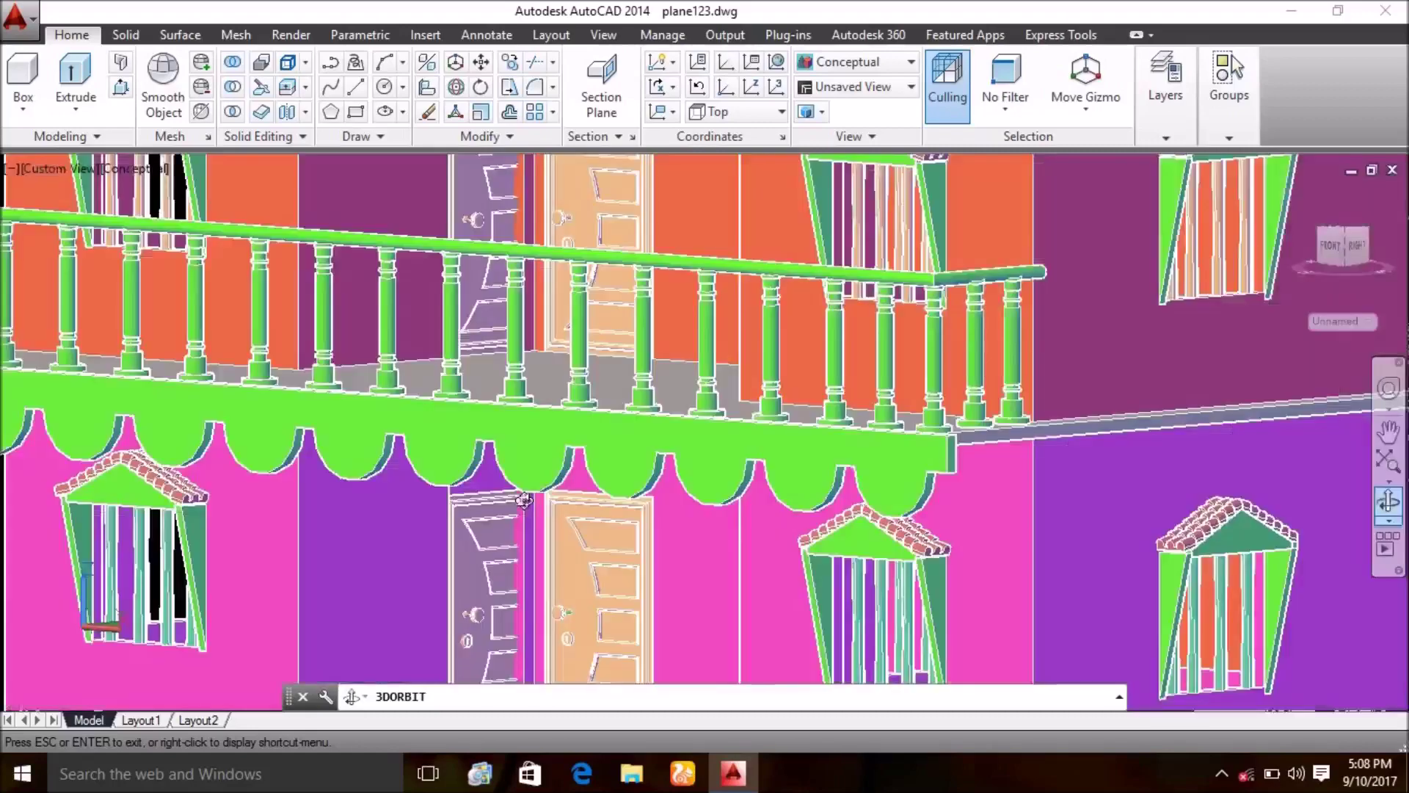
{"action": "scroll", "coordinate": [710, 544], "scroll_direction": "up", "scroll_amount": 2}
{"action": "mouse_move", "coordinate": [704, 536]}
{"action": "middle_mouse_down", "text": "shift"}
{"action": "mouse_move", "coordinate": [708, 479]}
{"action": "mouse_move", "coordinate": [702, 524]}
{"action": "mouse_move", "coordinate": [632, 478]}
{"action": "mouse_move", "coordinate": [812, 574]}
{"action": "mouse_move", "coordinate": [408, 453]}
{"action": "mouse_move", "coordinate": [267, 314]}
{"action": "middle_mouse_up", "text": "shift"}
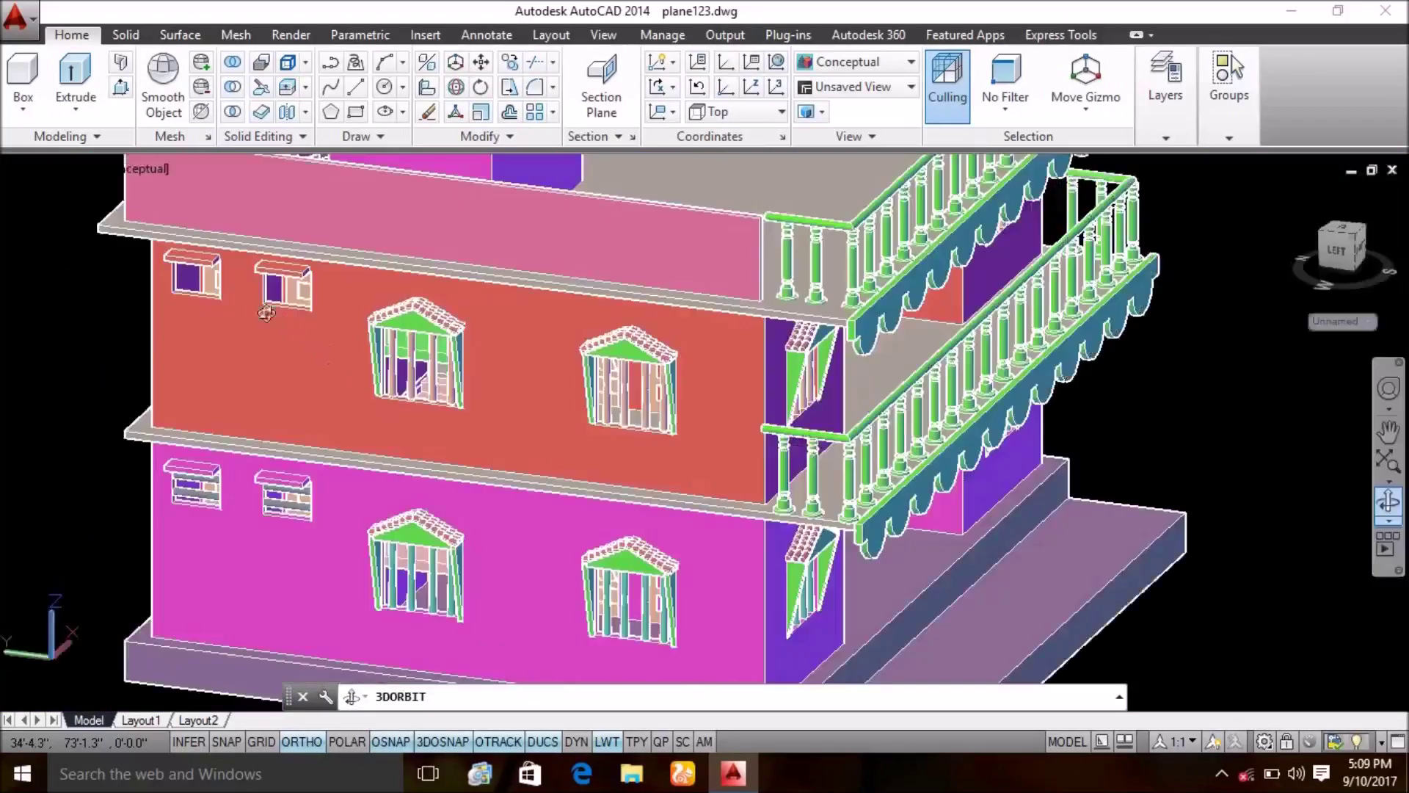
{"action": "scroll", "coordinate": [275, 293], "scroll_direction": "up", "scroll_amount": 1}
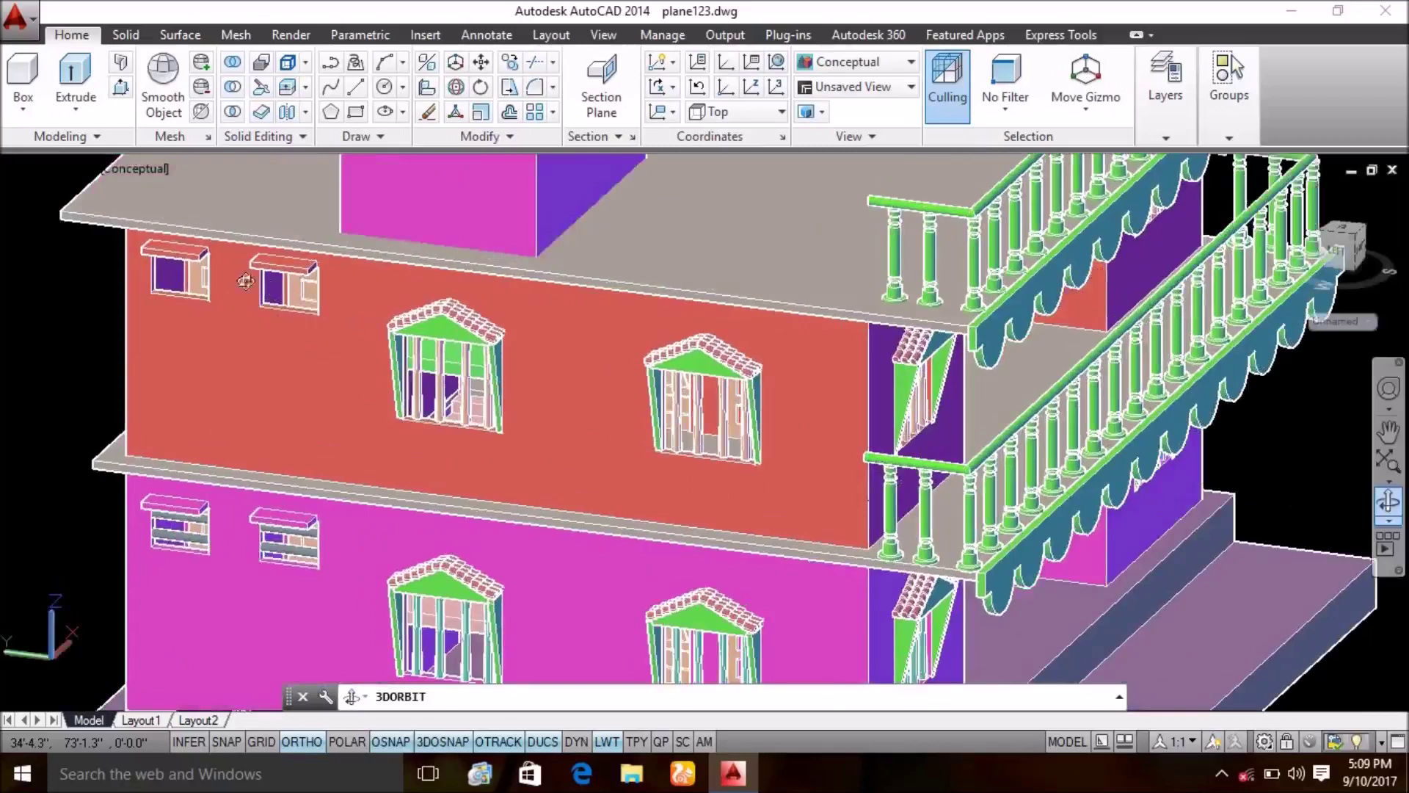
- Orbit toward the building's left face and around to a near-straight front elevation
{"action": "middle_click_drag", "start_coordinate": [367, 321], "coordinate": [986, 305], "text": "shift"}
{"action": "left_click", "coordinate": [1193, 140]}
{"action": "scroll", "coordinate": [101, 296], "scroll_direction": "up", "scroll_amount": 2}
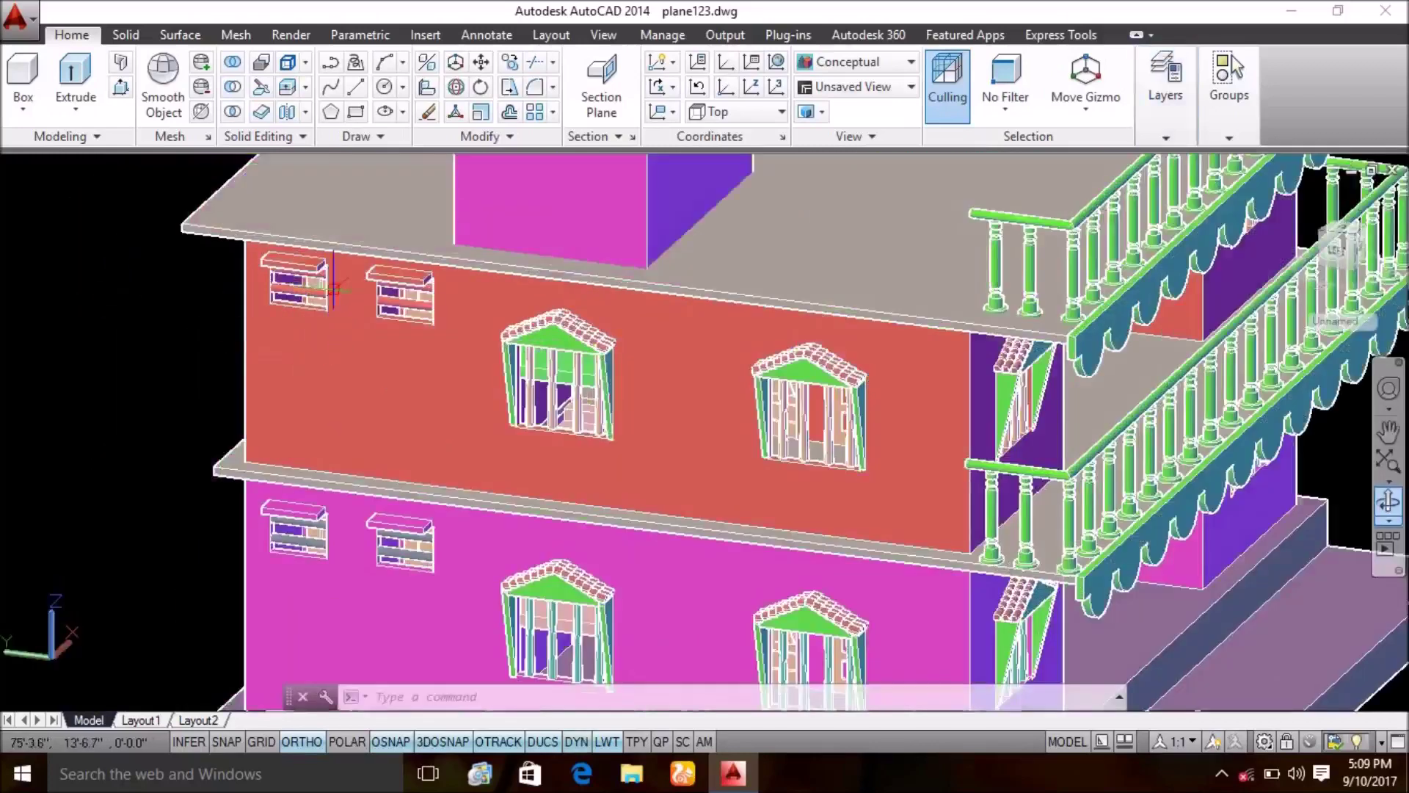
{"action": "scroll", "coordinate": [312, 299], "scroll_direction": "down", "scroll_amount": 3}
{"action": "scroll", "coordinate": [514, 367], "scroll_direction": "down", "scroll_amount": 2}
{"action": "scroll", "coordinate": [661, 294], "scroll_direction": "up", "scroll_amount": 3}
{"action": "middle_click_drag", "start_coordinate": [778, 493], "coordinate": [561, 438], "text": "shift"}
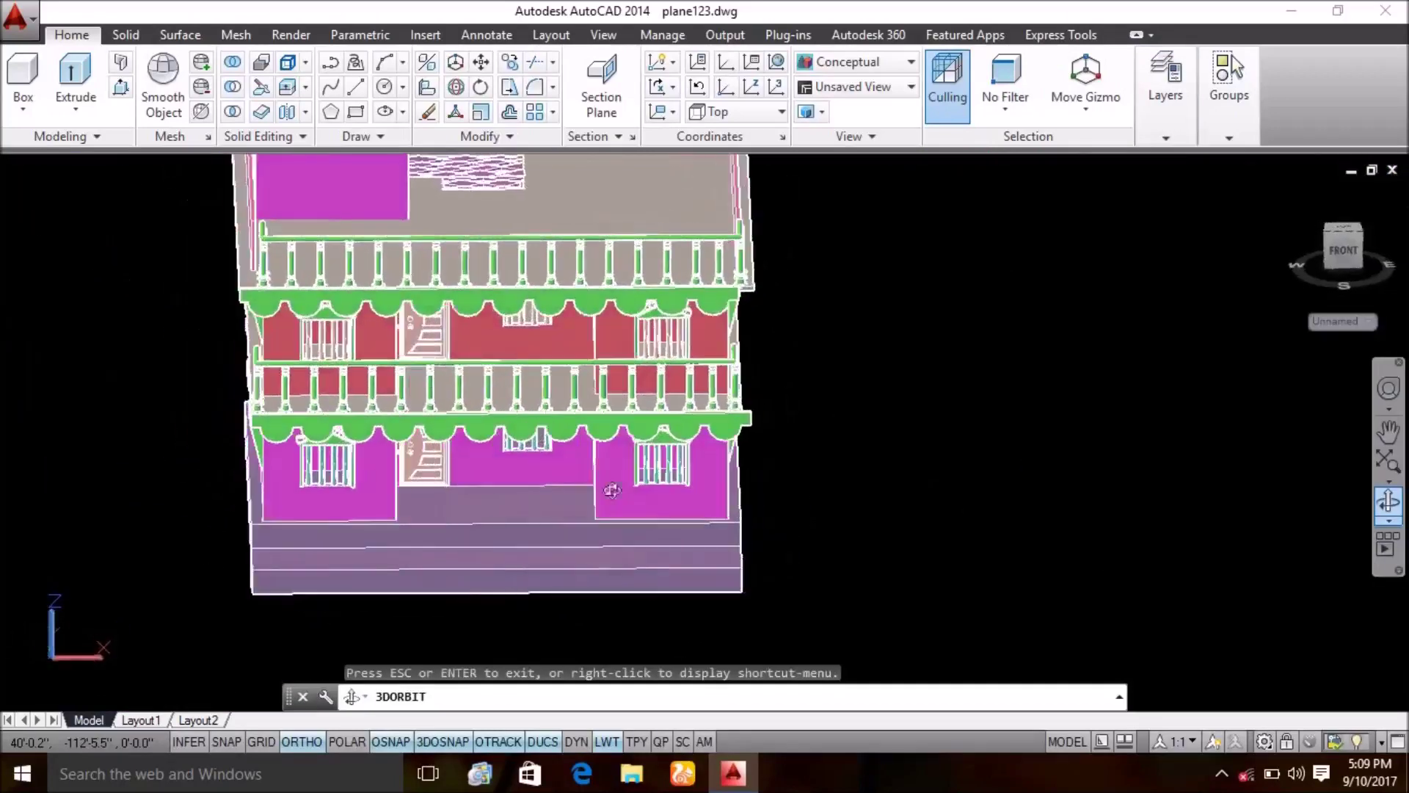